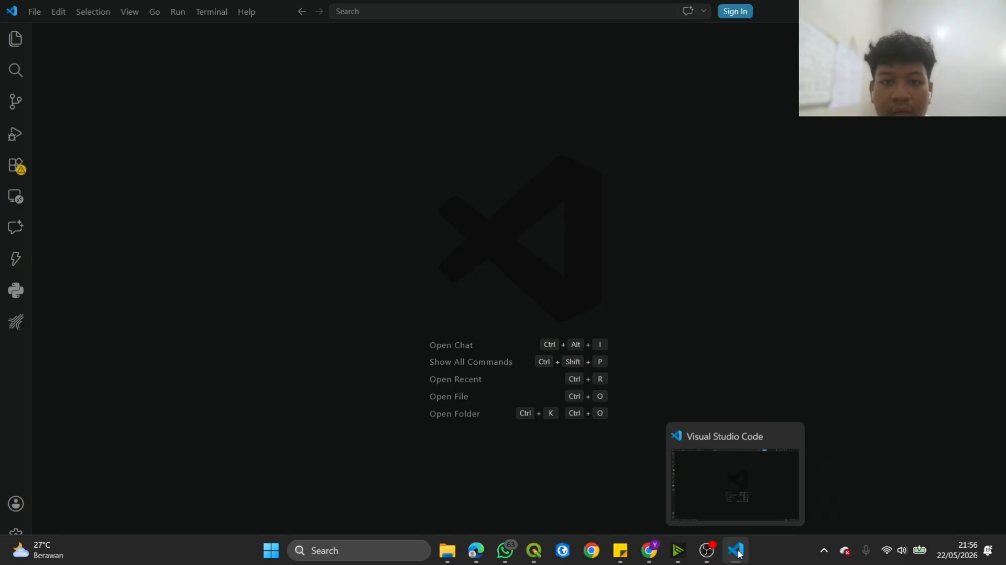
- Switch to QGIS and check the qgis2web plugin's description among the installed plugins
left_click(534, 550)
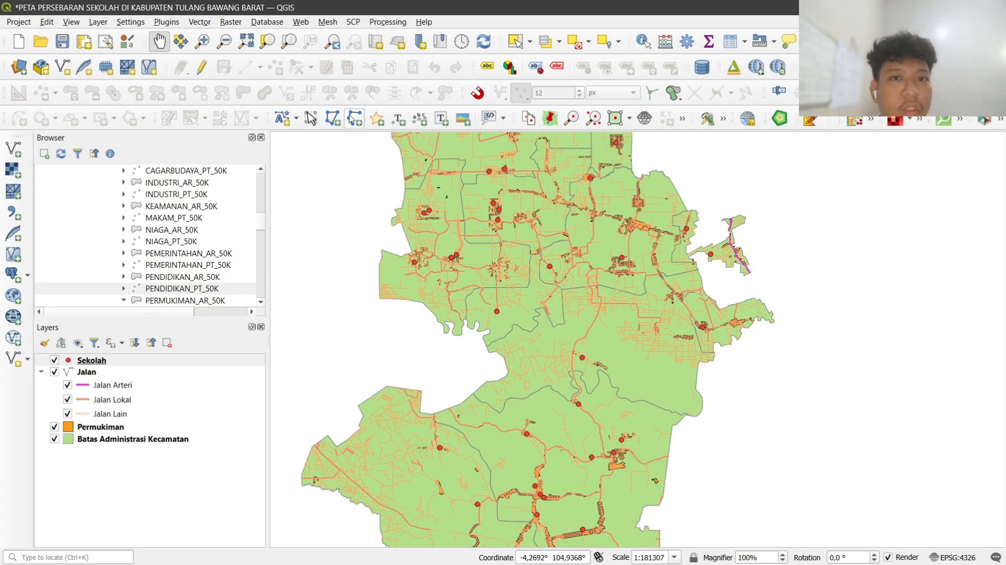
left_click(166, 22)
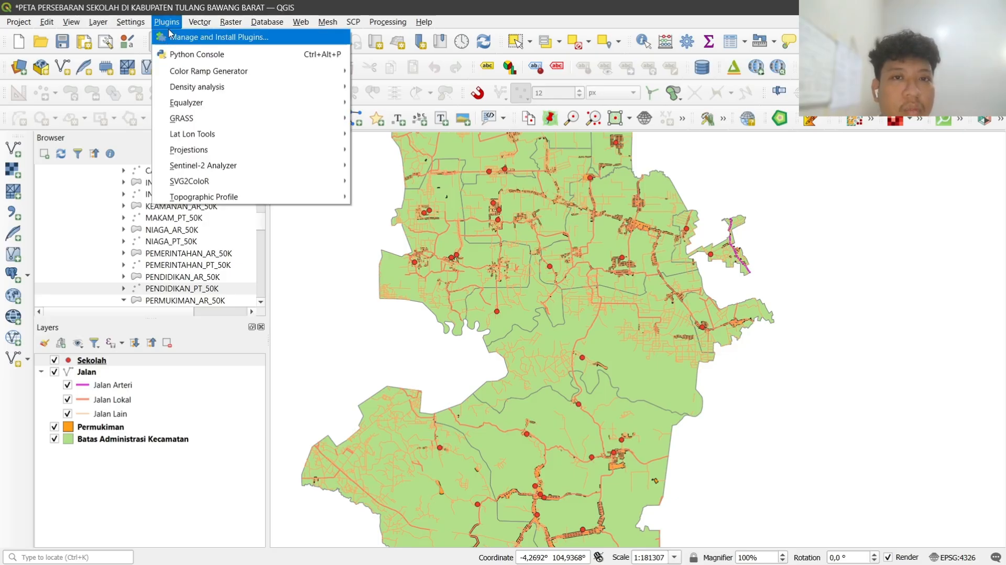
left_click(199, 35)
left_click(581, 310)
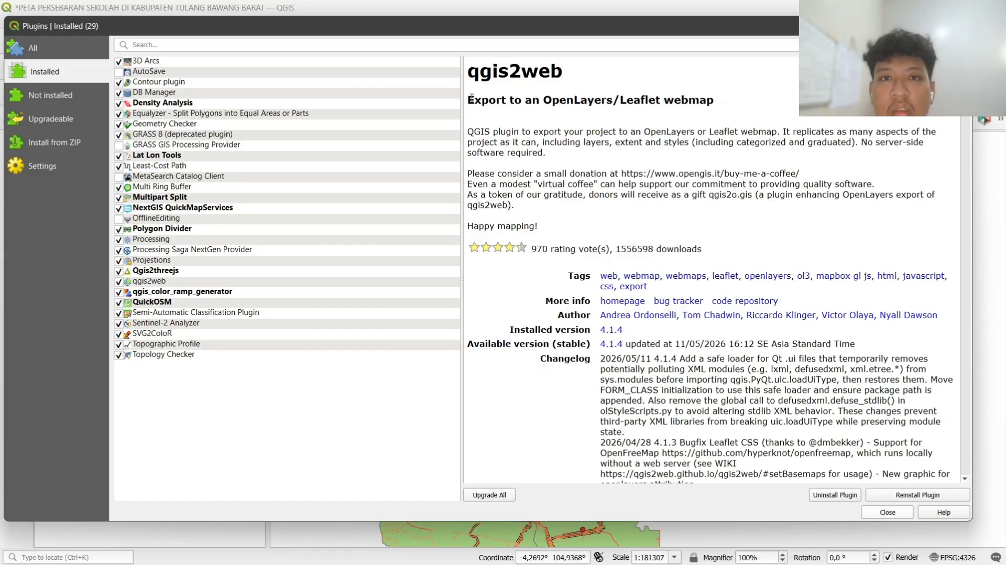
left_click_drag(471, 98, 740, 95)
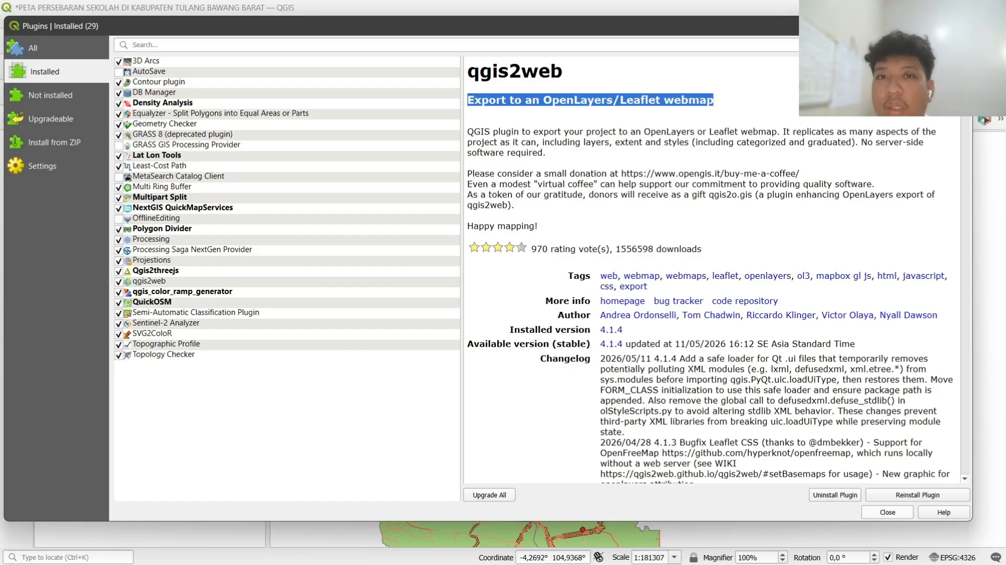
left_click(958, 25)
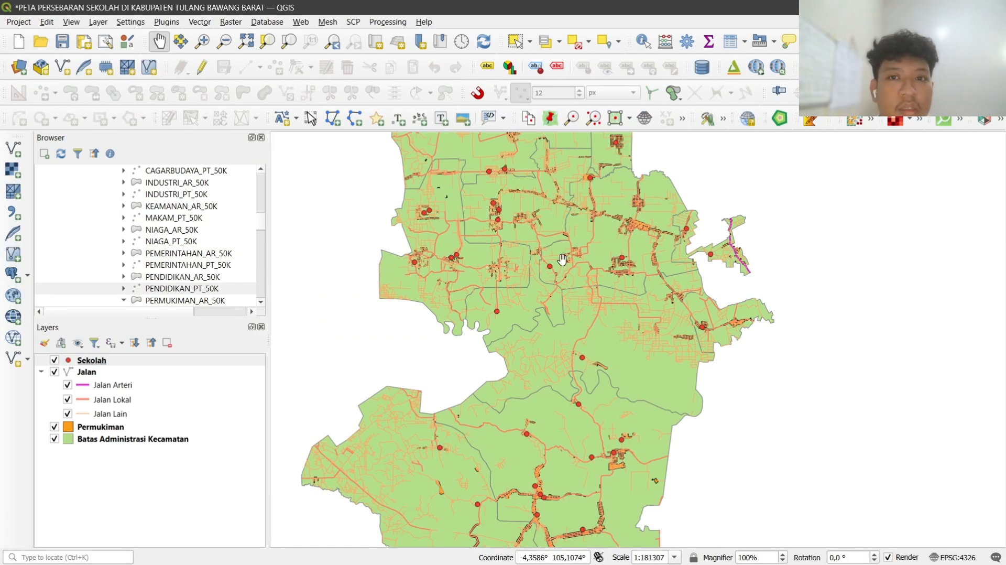
- Examine the Sekolah, Jalan, Permukiman and Batas Administrasi Kecamatan layers across the northern and southern parts of the map
scroll(562, 261, "down", 1)
left_click_drag(536, 255, 532, 353)
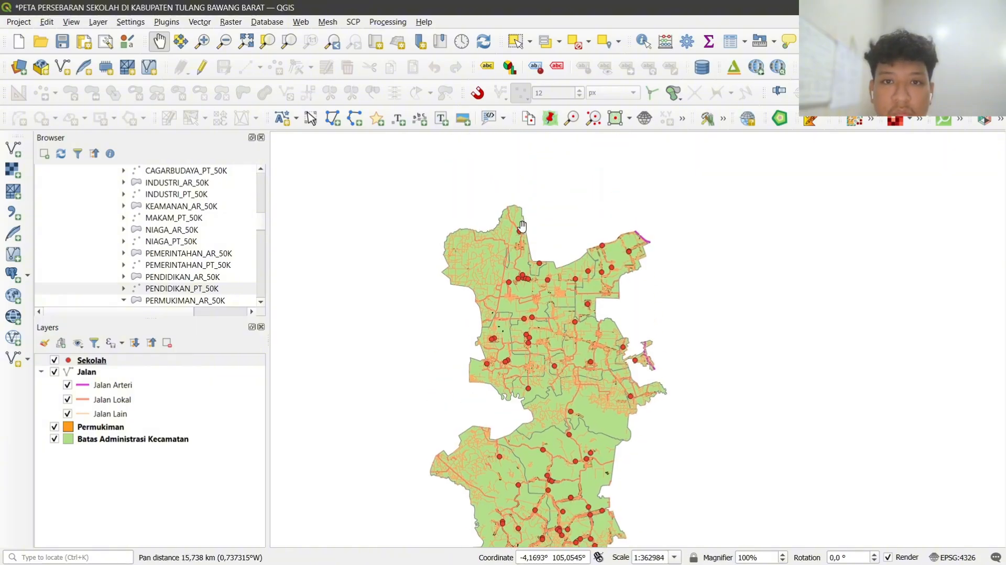
scroll(519, 231, "up", 1)
left_click_drag(620, 420, 595, 359)
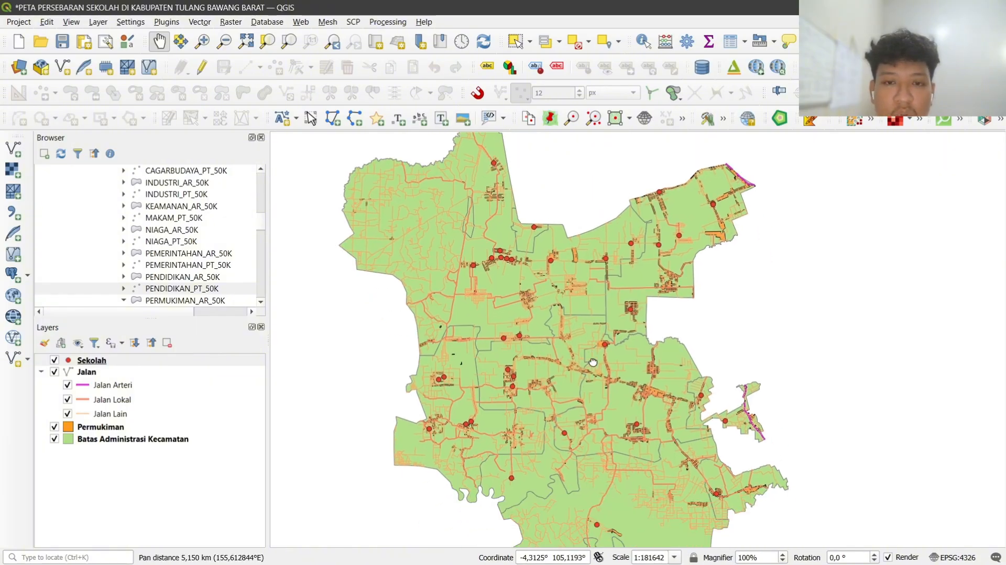
scroll(602, 322, "down", 1)
left_click_drag(630, 431, 572, 373)
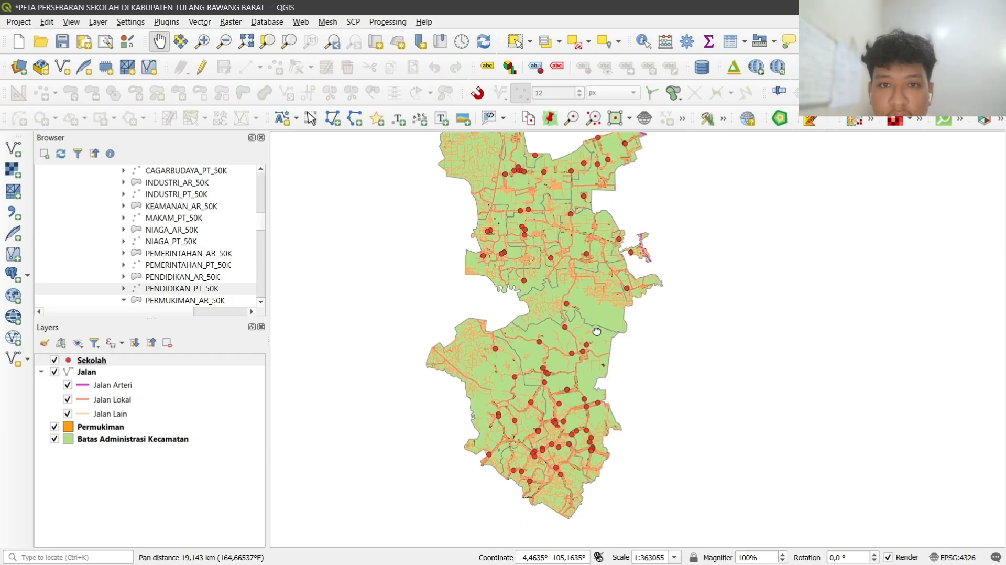
scroll(571, 374, "up", 1)
left_click_drag(582, 296, 651, 400)
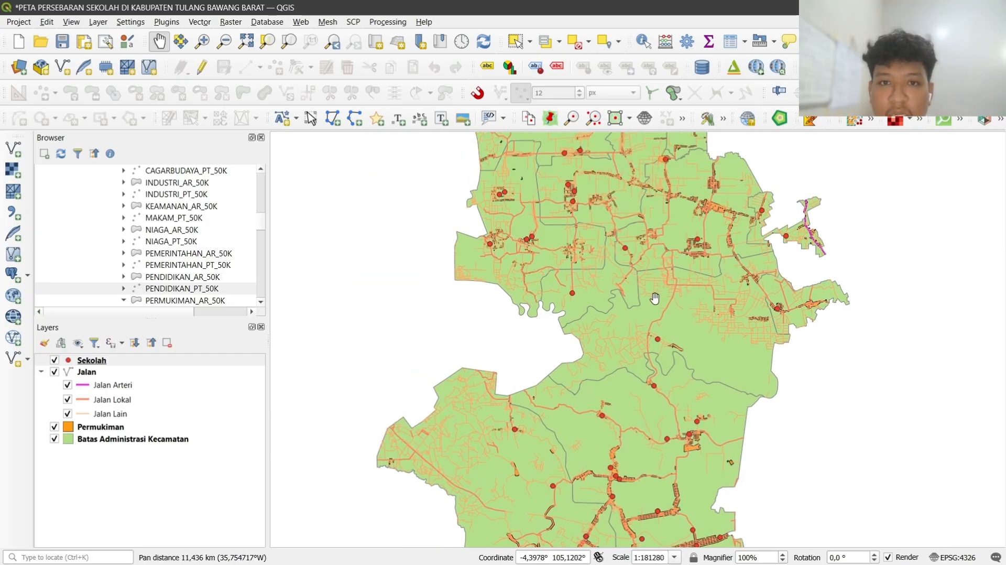
left_click_drag(653, 297, 613, 400)
left_click_drag(622, 286, 608, 416)
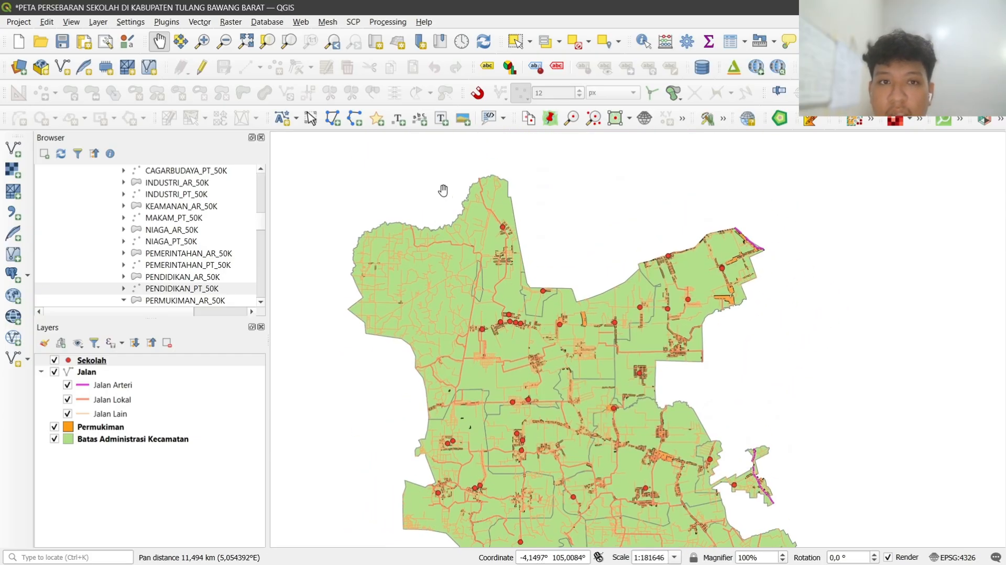
left_click_drag(458, 262, 512, 269)
left_click_drag(657, 448, 600, 374)
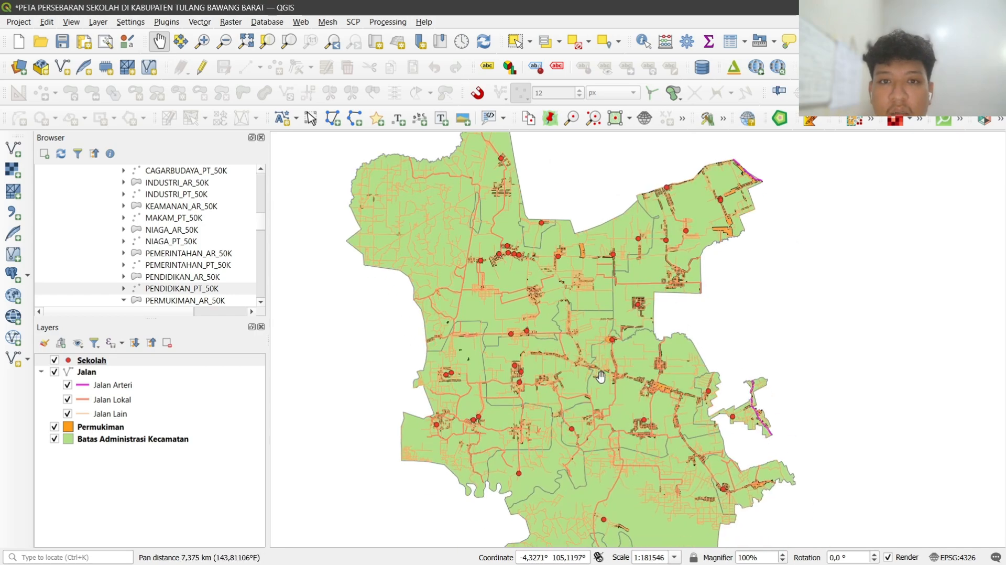
left_click_drag(560, 280, 633, 411)
left_click_drag(623, 506, 578, 371)
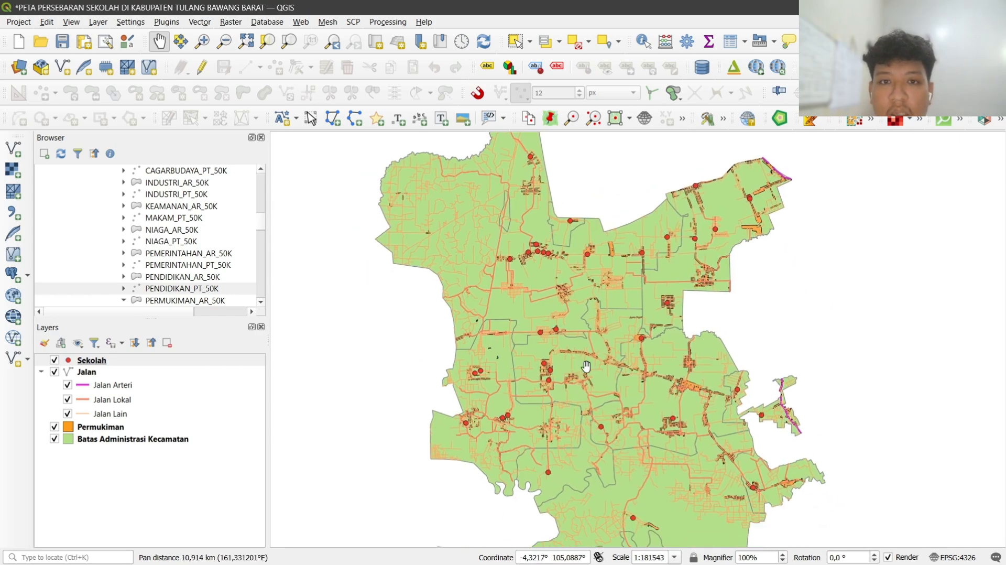
left_click_drag(702, 485, 683, 413)
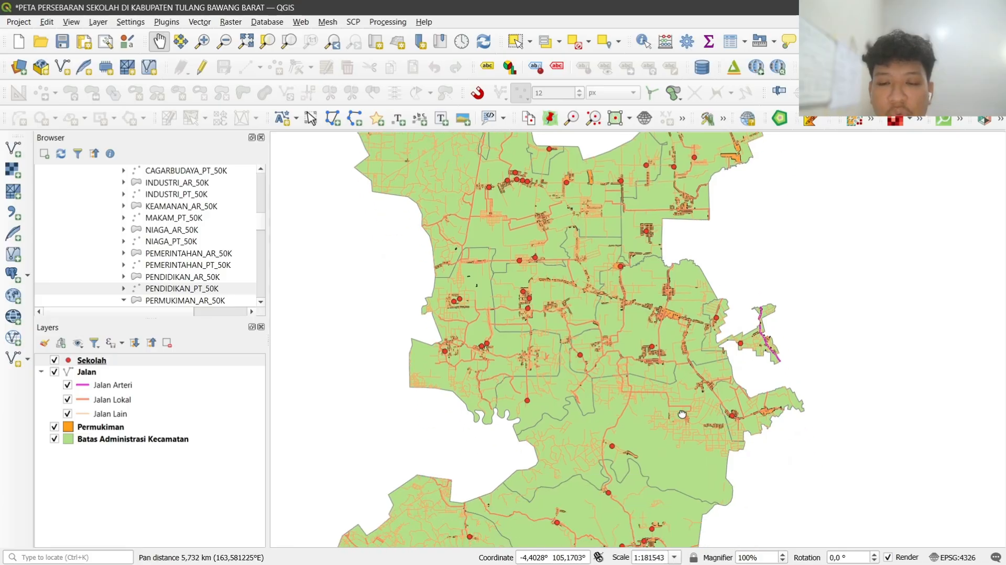
left_click_drag(654, 488, 686, 422)
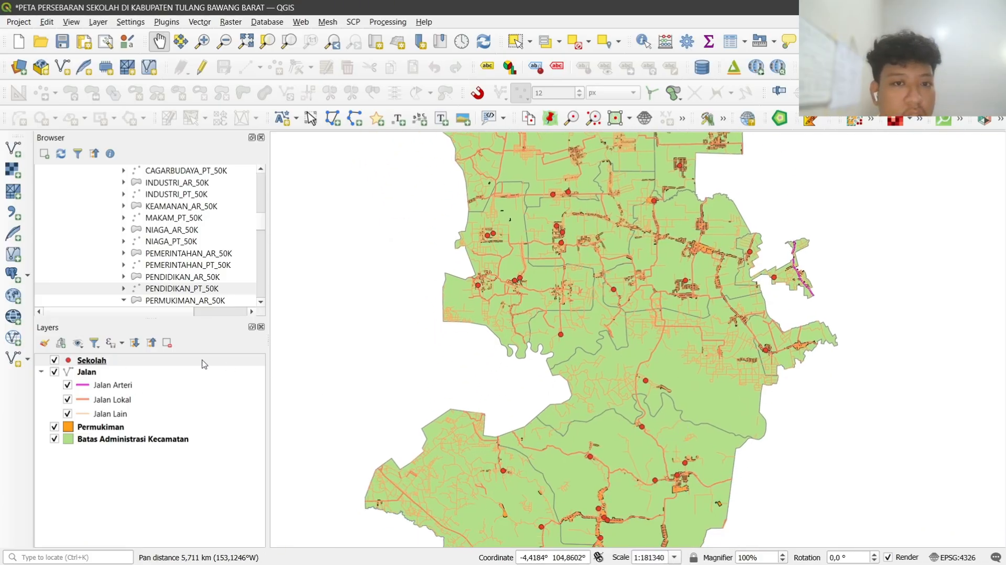
left_click_drag(637, 302, 634, 375)
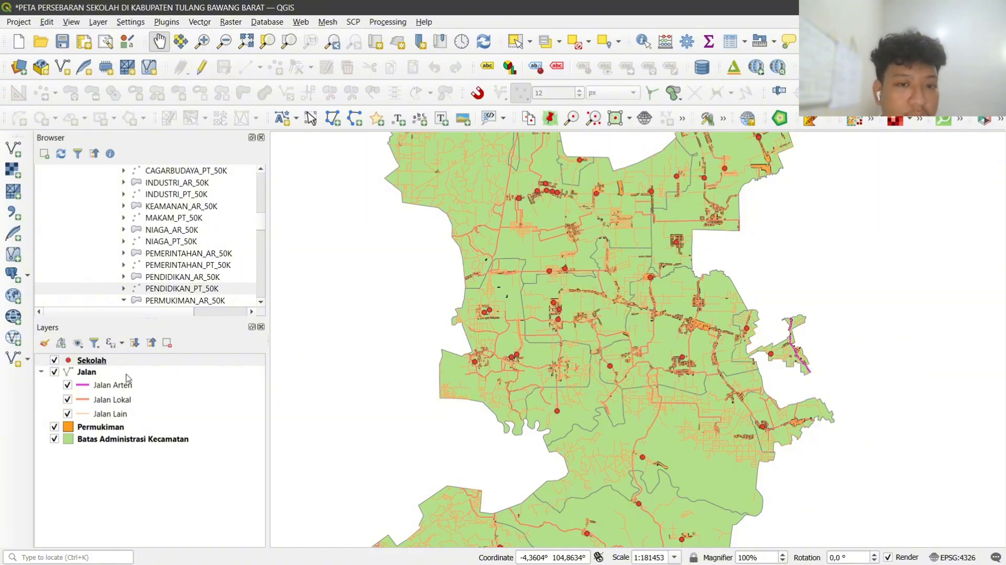
left_click_drag(664, 355, 636, 428)
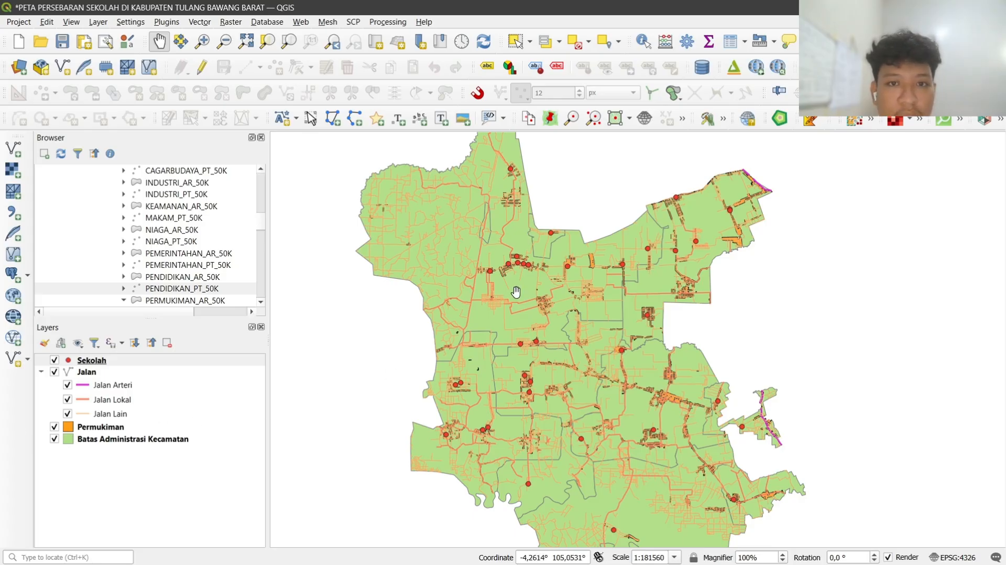
scroll(628, 451, "up", 1)
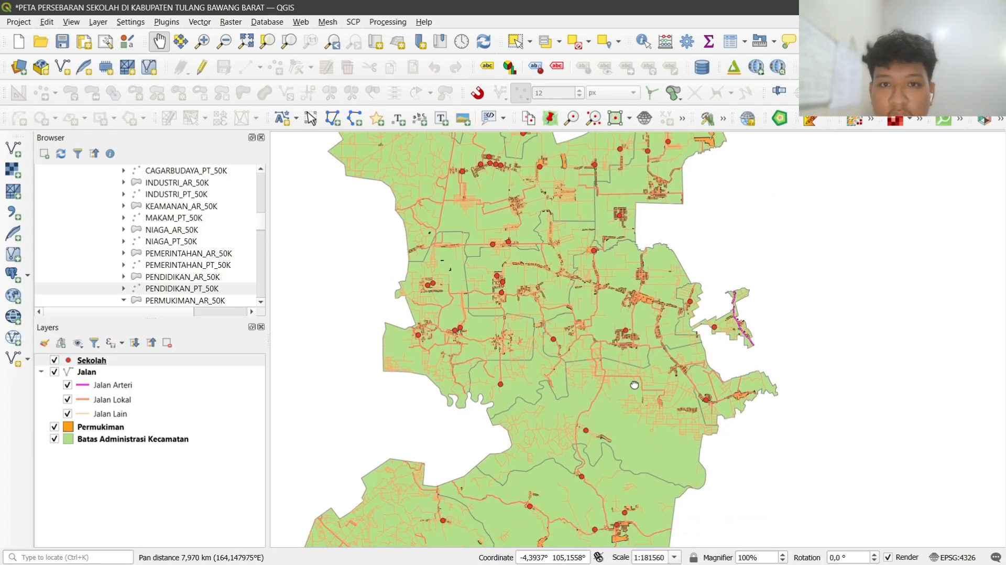
scroll(450, 284, "down", 1)
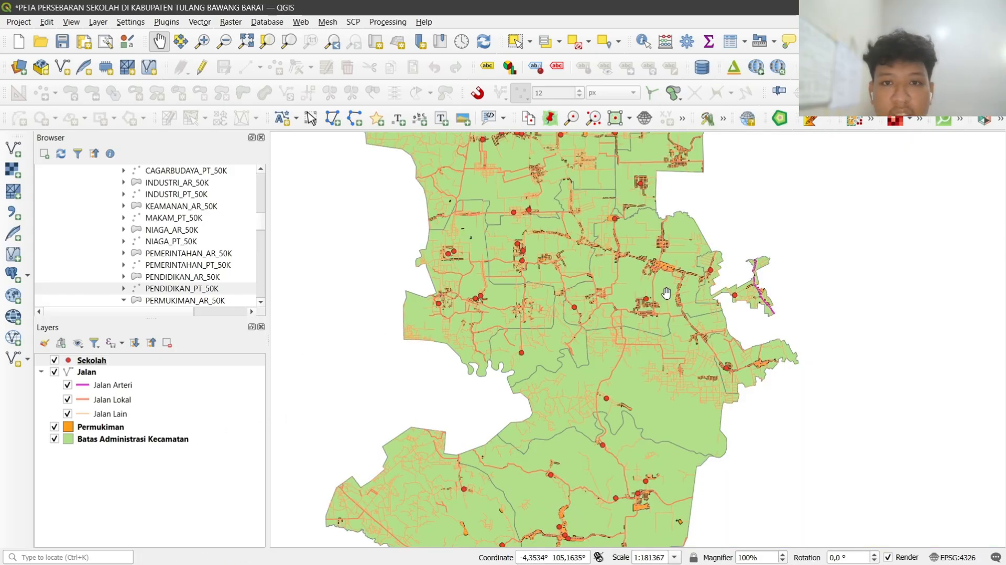
left_click_drag(579, 338, 622, 421)
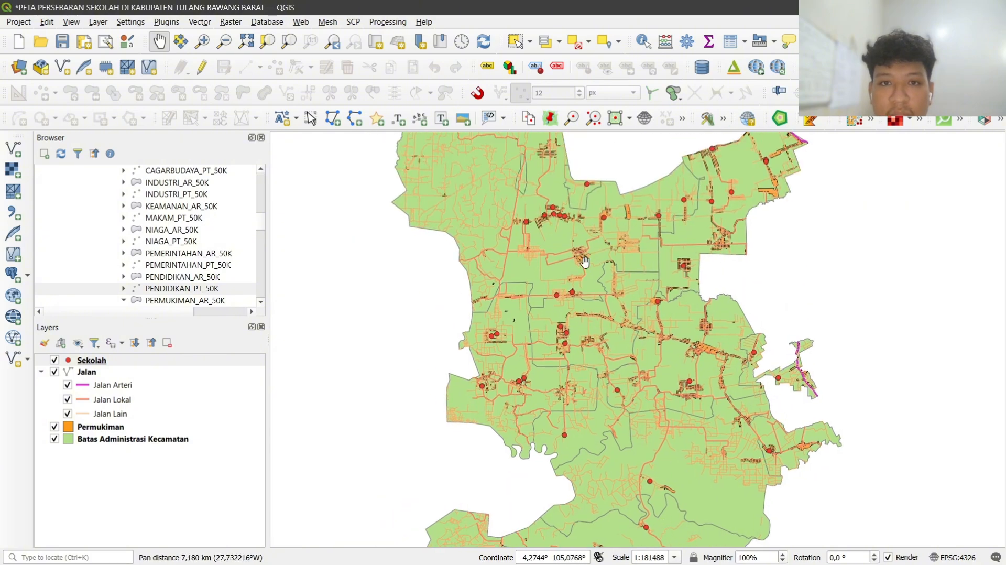
left_click_drag(678, 205, 593, 365)
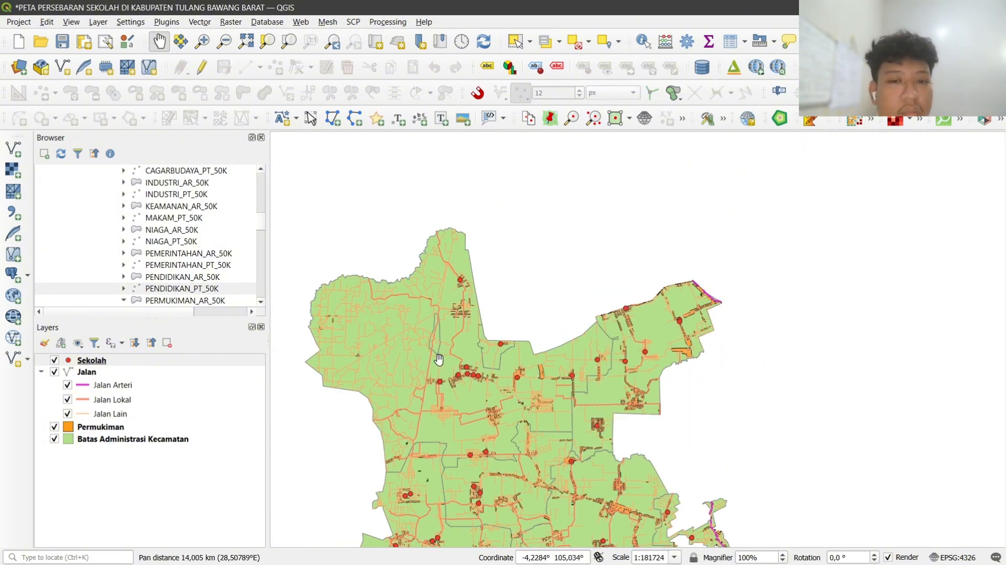
left_click_drag(440, 359, 454, 266)
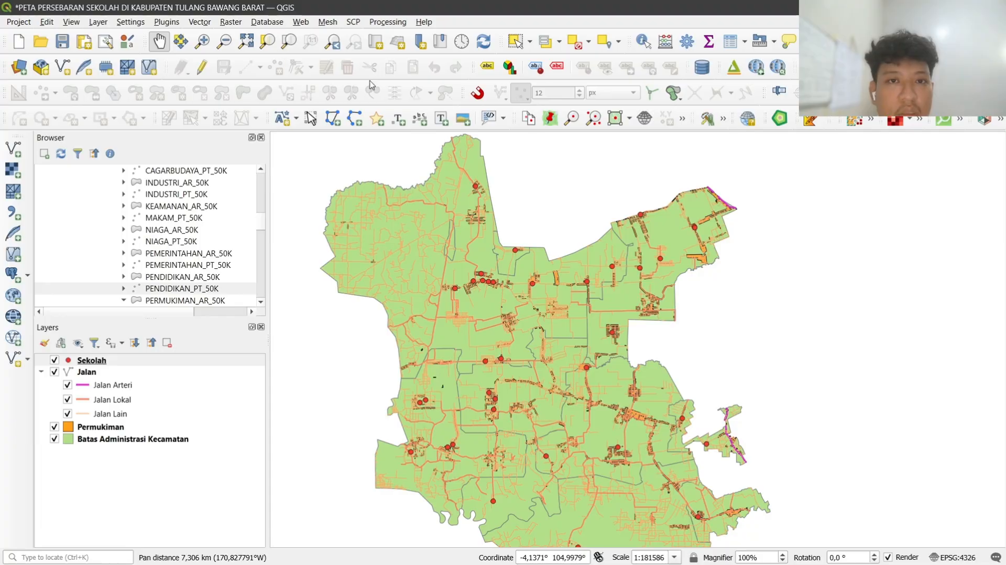
left_click_drag(519, 274, 531, 313)
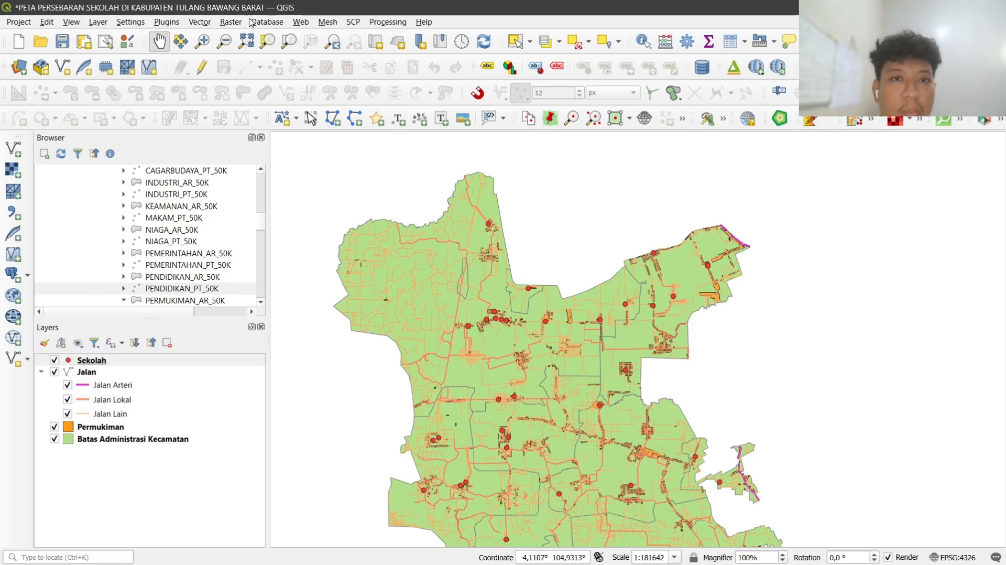
- Review the layers and popup fields offered by qgis2web's web map export, and close it without exporting
left_click(303, 23)
mouse_move(335, 53)
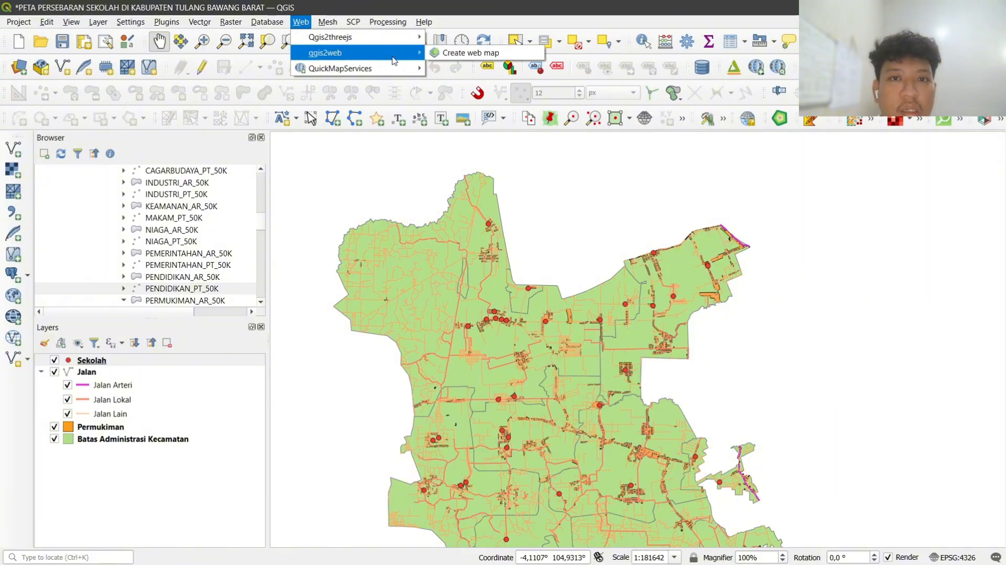
left_click(451, 54)
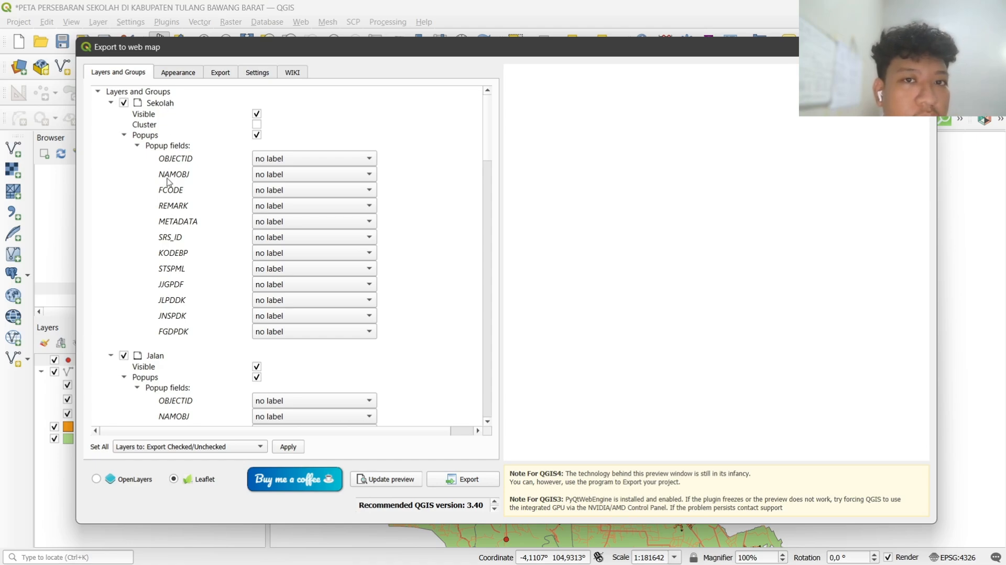
scroll(160, 243, "down", 2)
scroll(156, 328, "down", 20)
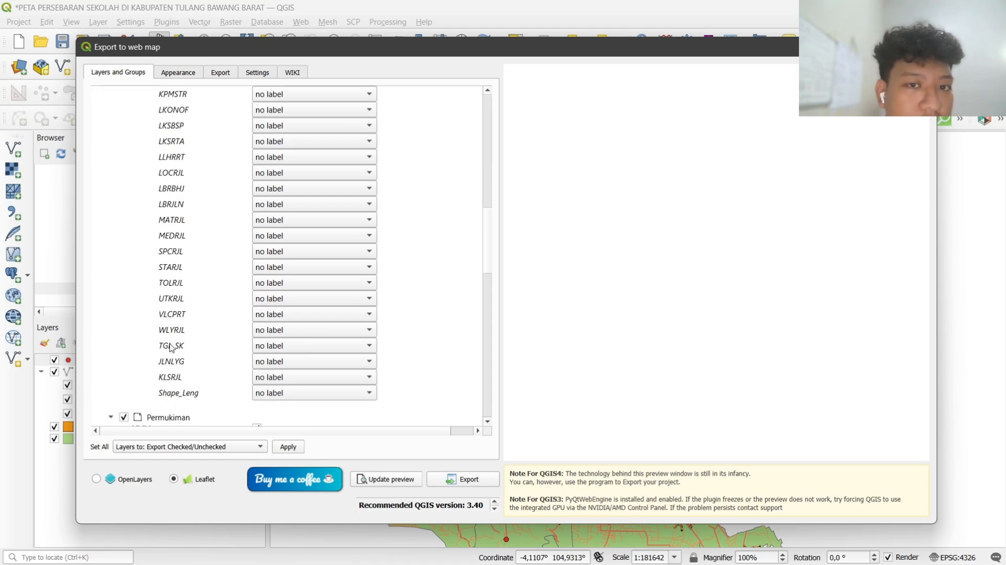
scroll(148, 263, "down", 2)
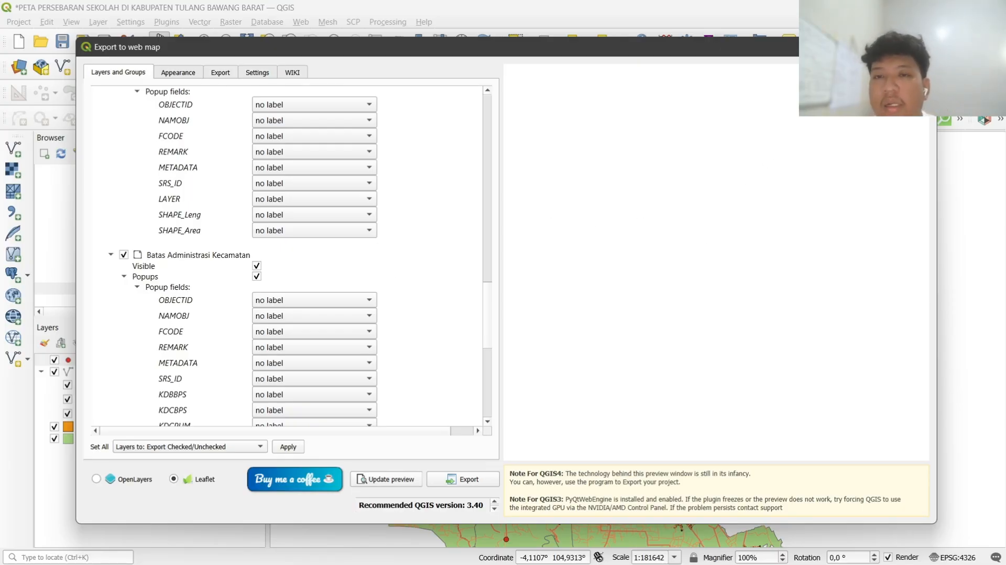
key("Escape")
- Add the Google Satellite basemap beneath the project layers using the QuickMapServices search, and close the search
left_click(300, 21)
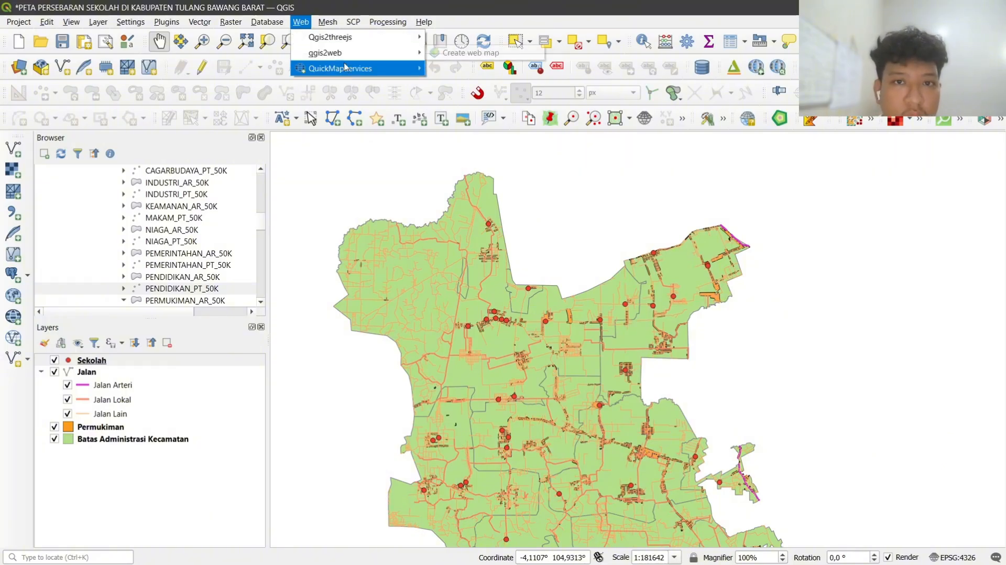
left_click(480, 107)
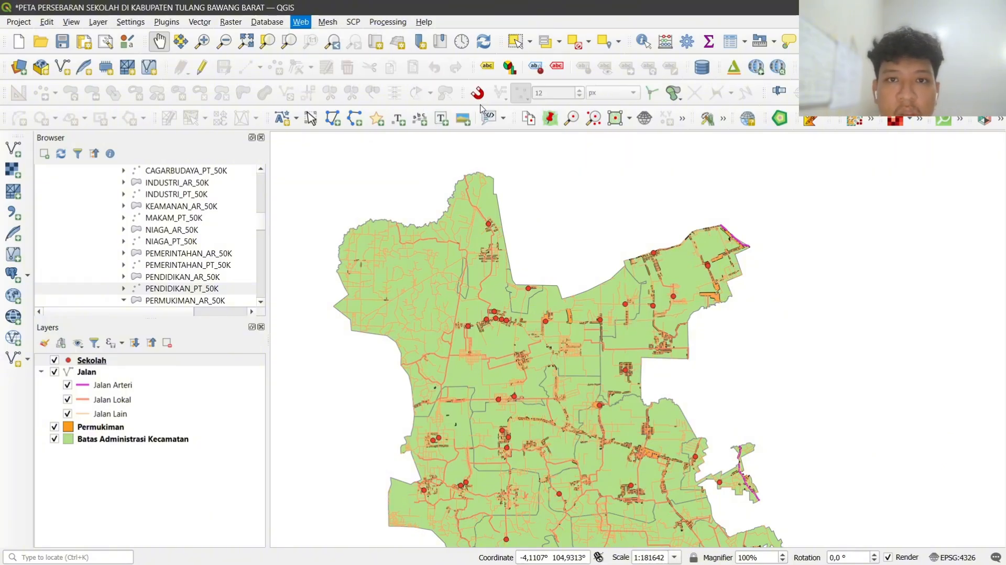
left_click(991, 362)
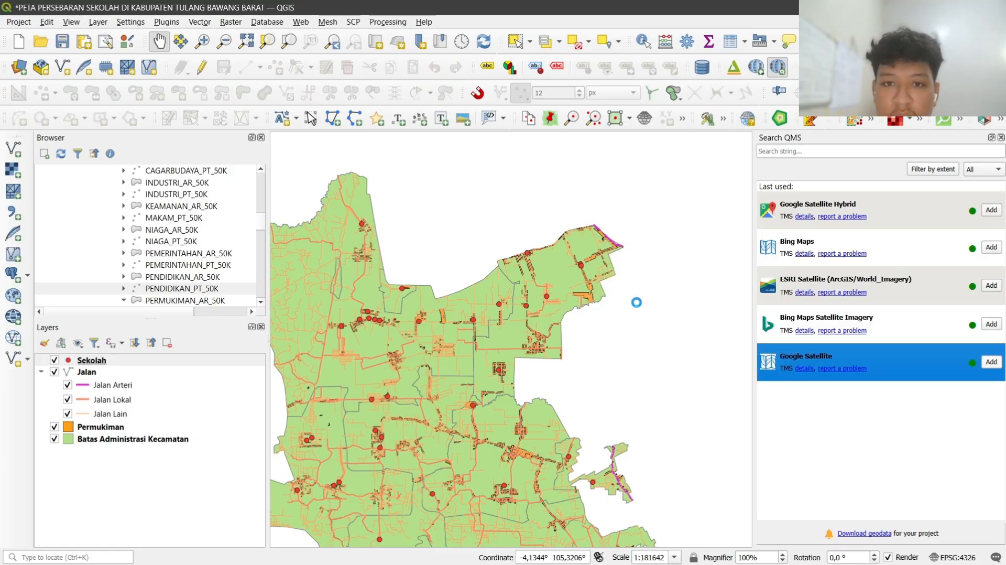
scroll(639, 292, "down", 3)
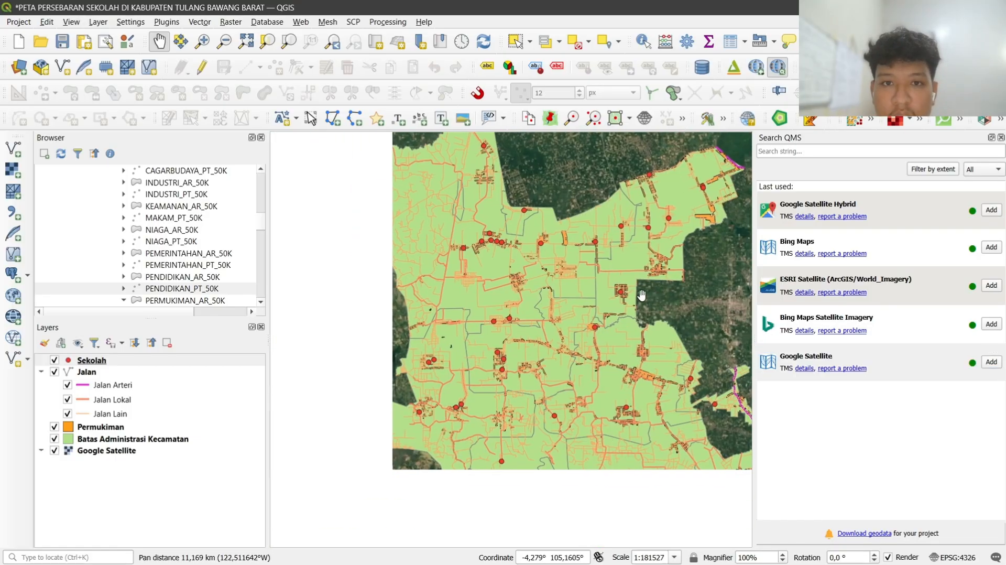
scroll(597, 379, "up", 6)
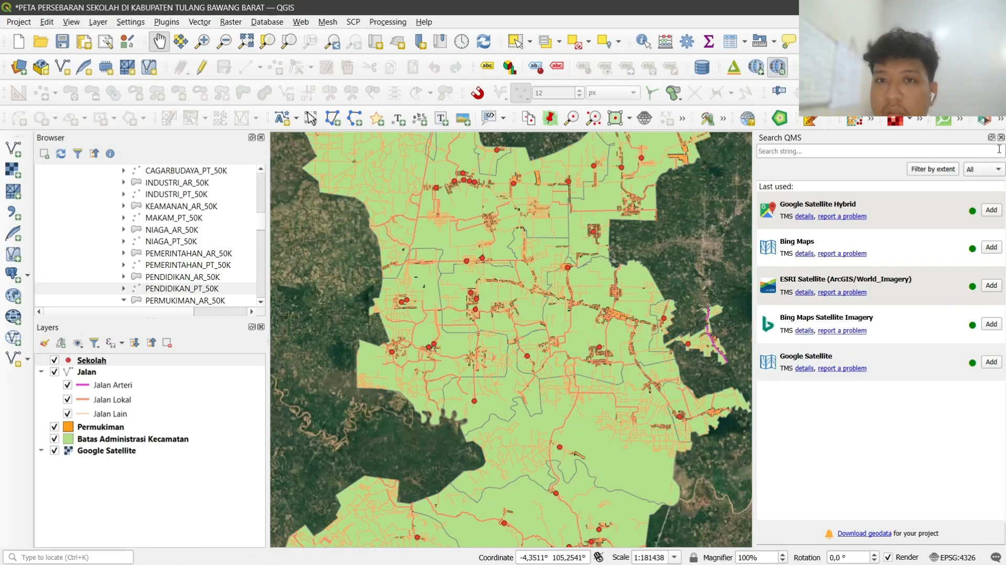
left_click(1000, 138)
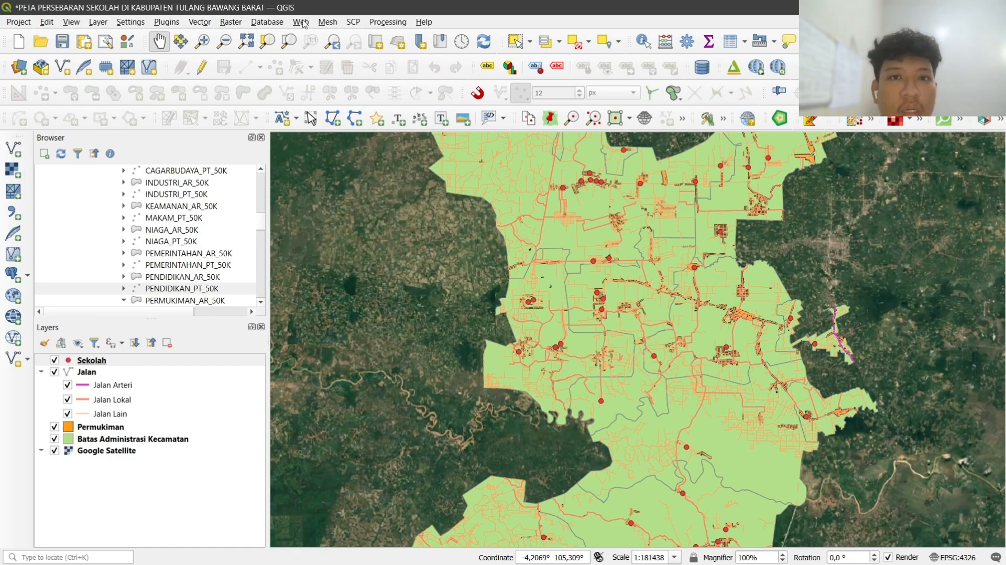
- Reopen the qgis2web web map export with the basemap included and review the popup fields down to Batas Administrasi Kecamatan
left_click(302, 23)
mouse_move(340, 53)
left_click(461, 53)
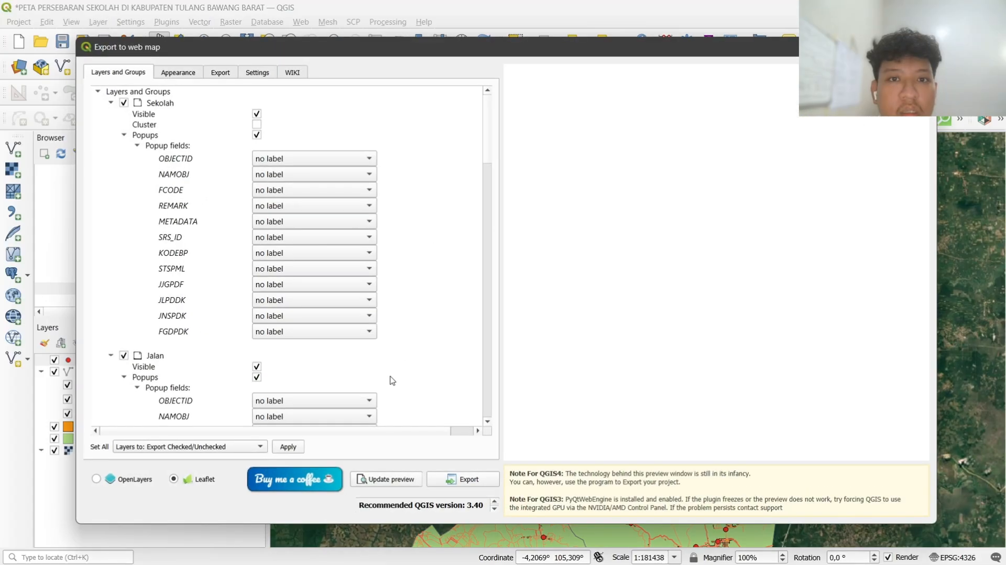
scroll(197, 355, "down", 10)
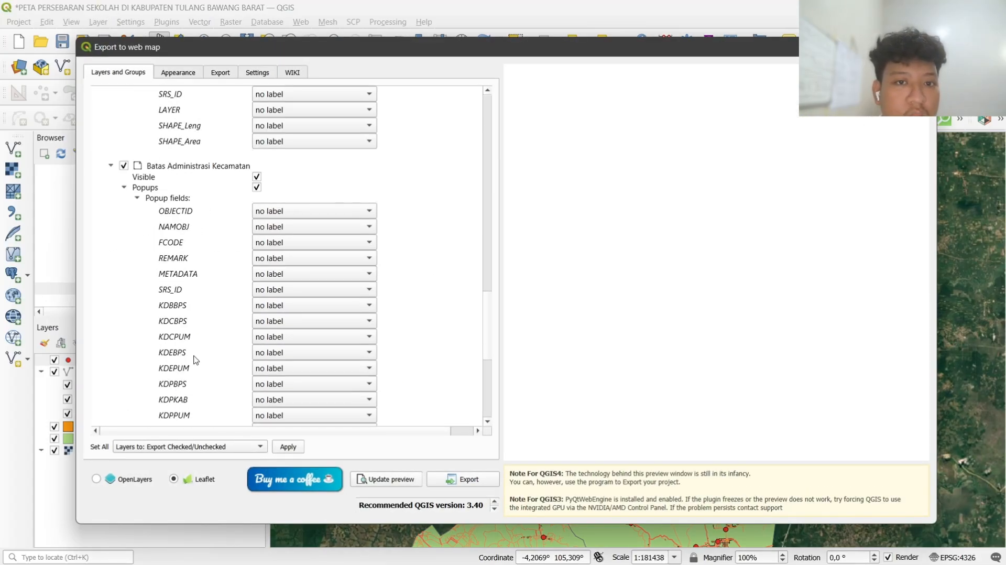
scroll(191, 366, "up", 4)
scroll(191, 359, "down", 2)
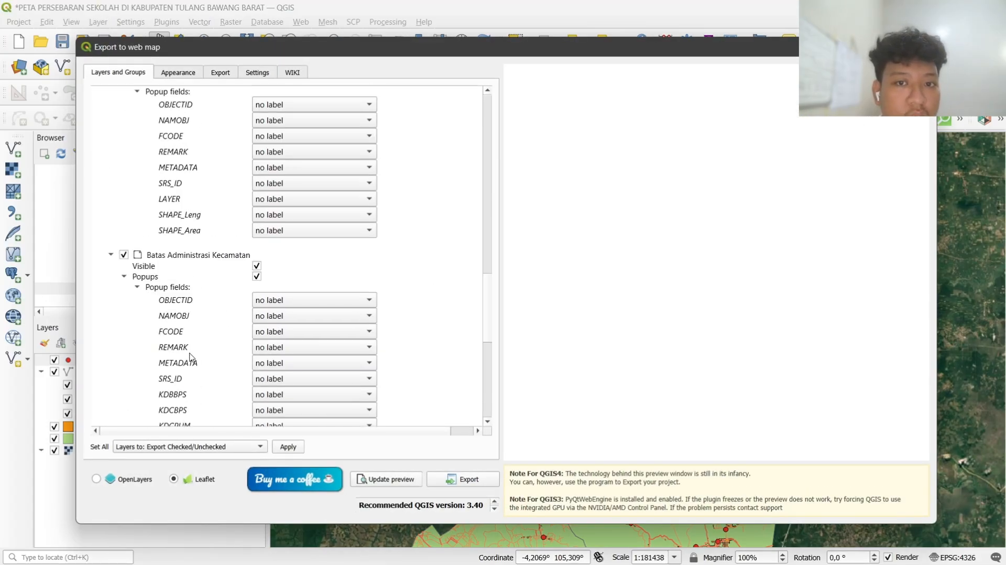
- Review the remaining export layers and popup fields down to Google Satellite, and generate the Leaflet web map preview
scroll(190, 356, "down", 6)
scroll(188, 354, "up", 8)
scroll(186, 352, "down", 4)
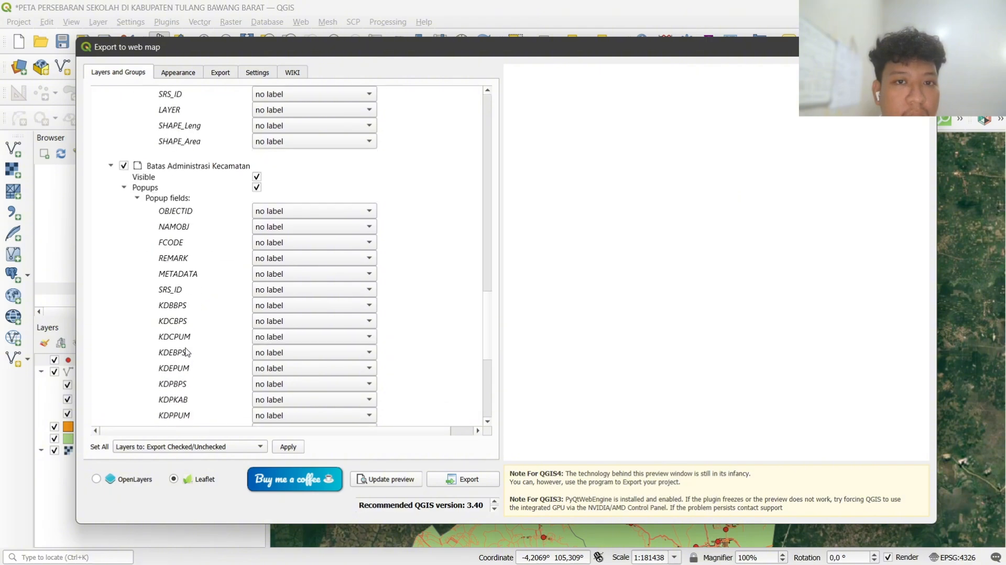
scroll(186, 352, "down", 6)
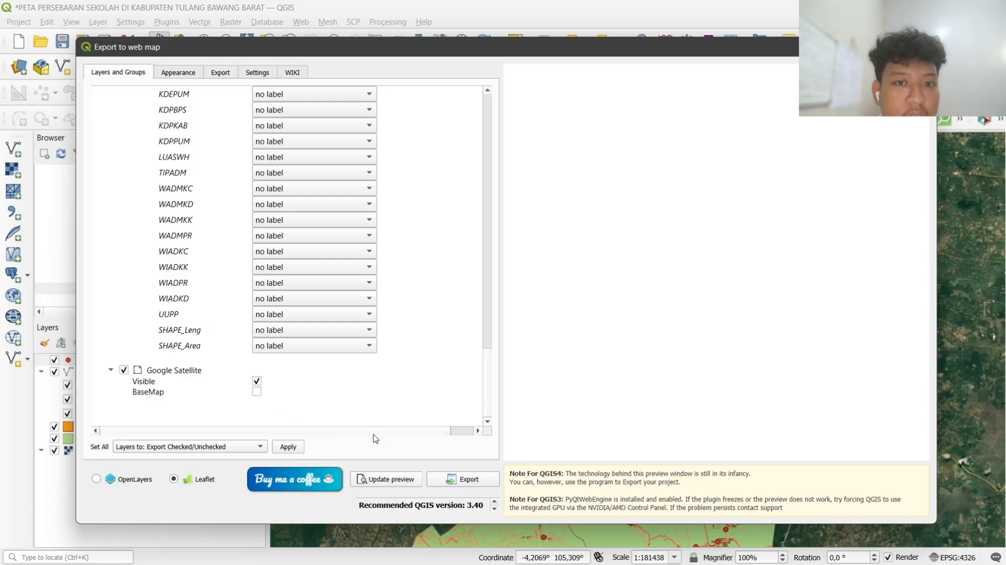
left_click(386, 480)
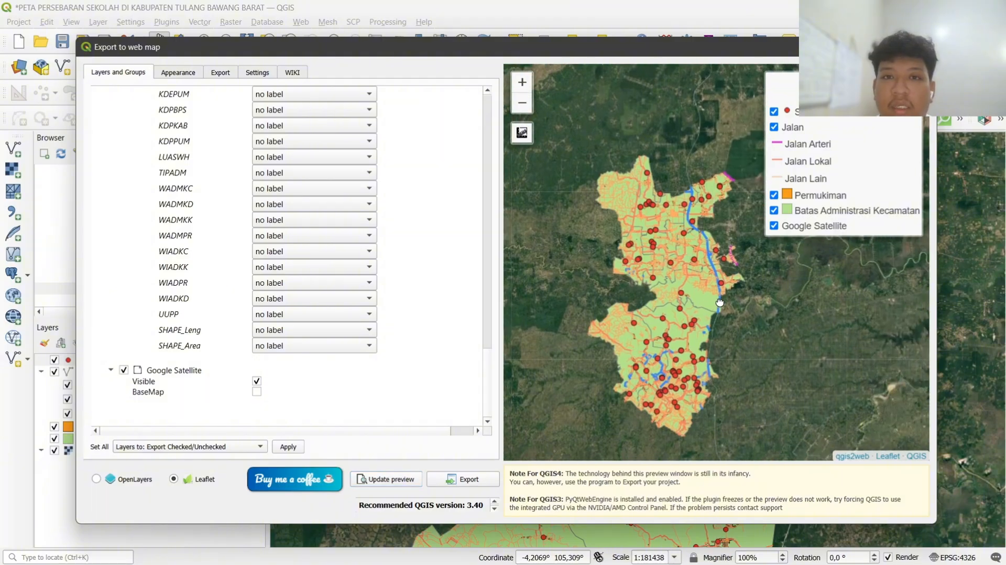
left_click_drag(677, 281, 657, 262)
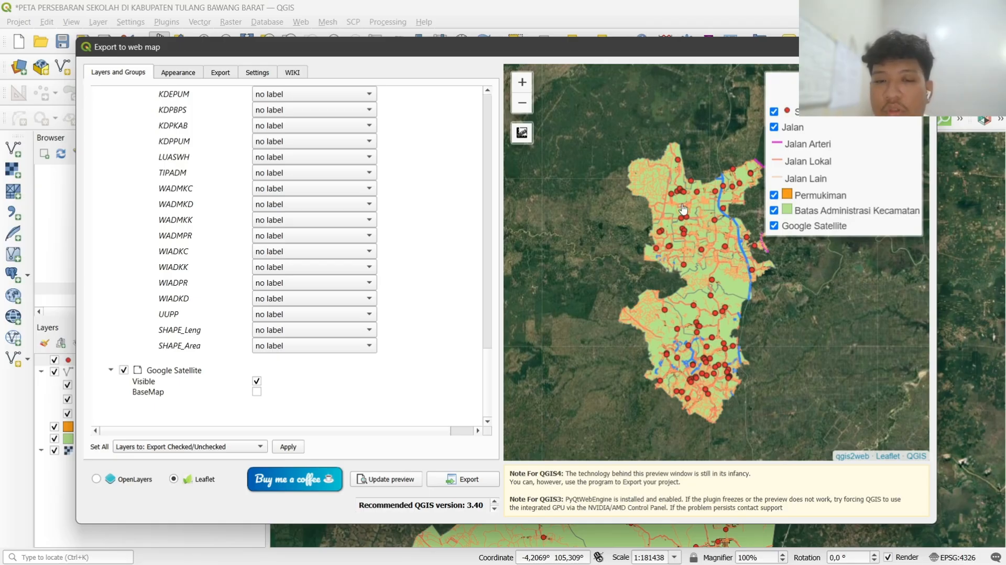
- Toggle Google Satellite off and back on in the preview, and look back through the Batas Administrasi Kecamatan popup fields
left_click(774, 227)
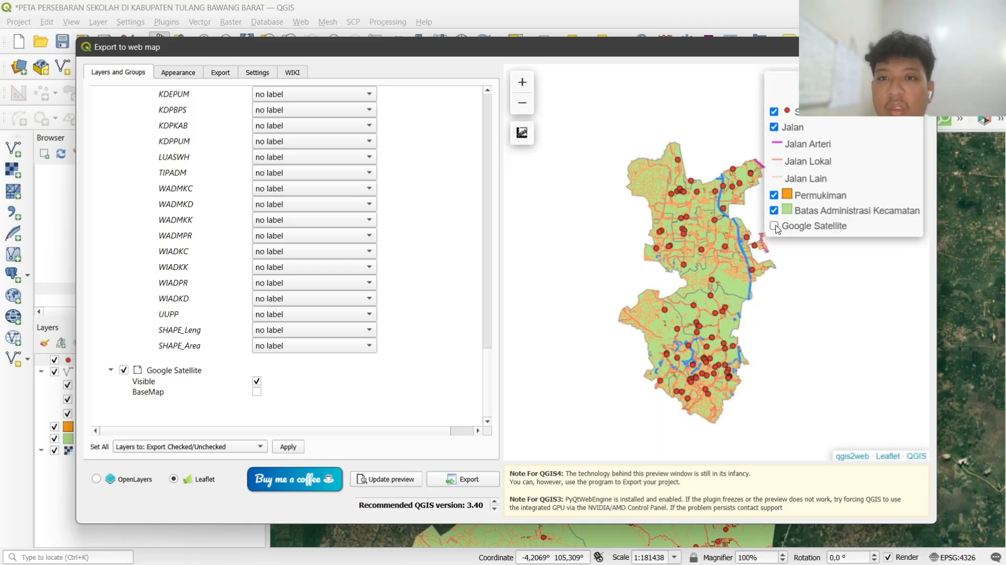
left_click(775, 226)
scroll(339, 361, "up", 2)
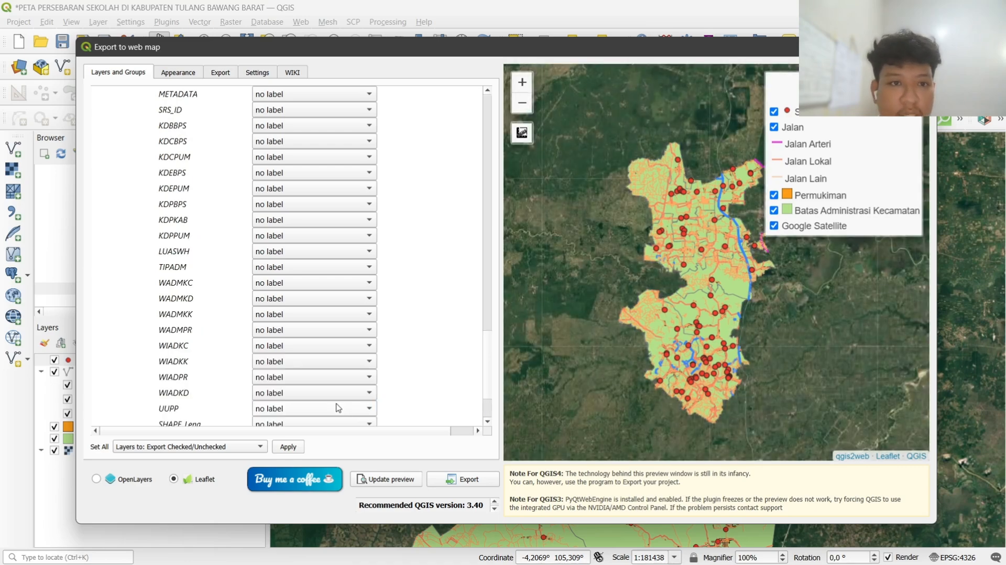
left_click_drag(341, 408, 404, 387)
scroll(405, 387, "up", 3)
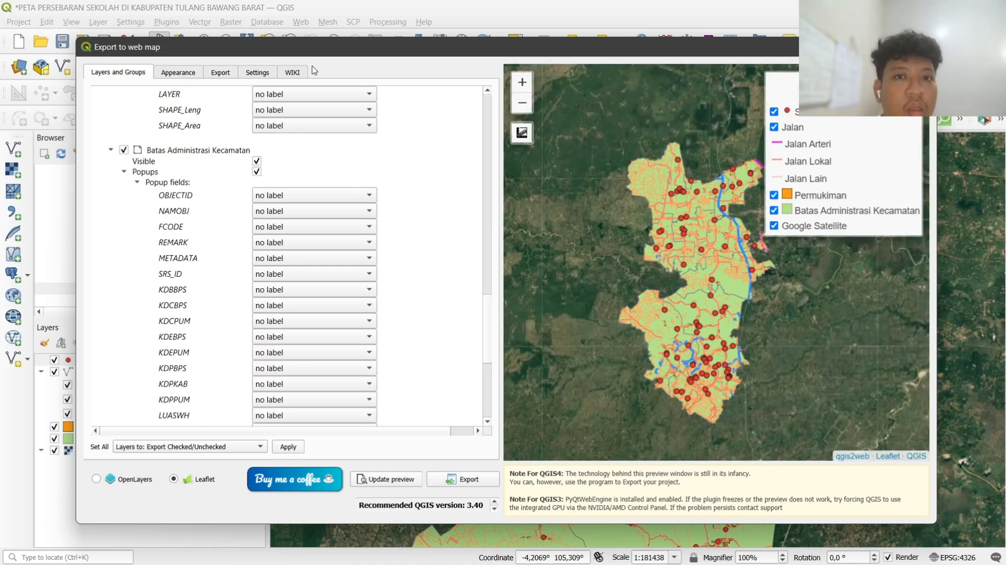
- Set the web map title's position to upper right, and close the export window after previewing it
left_click(185, 79)
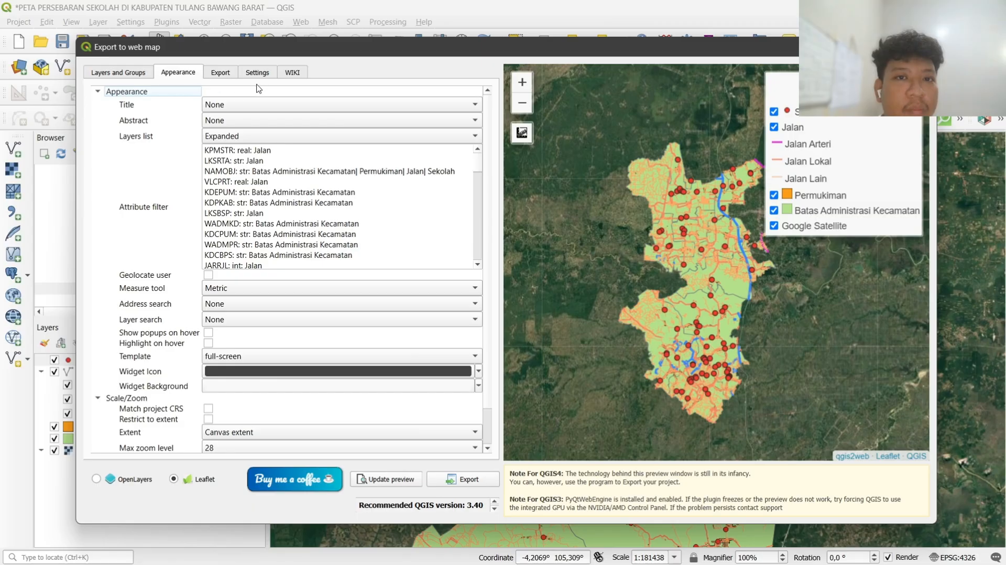
left_click(224, 105)
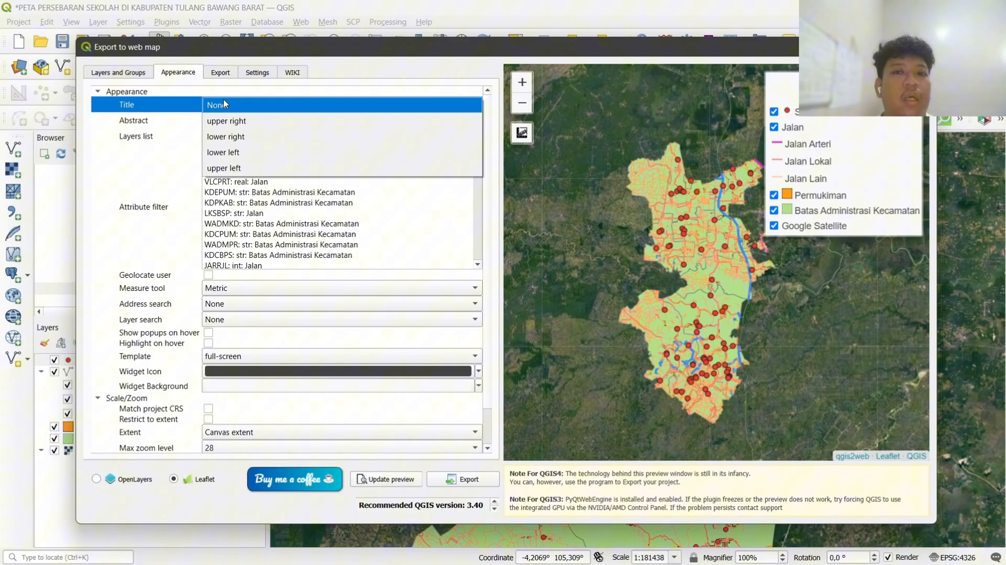
left_click(245, 122)
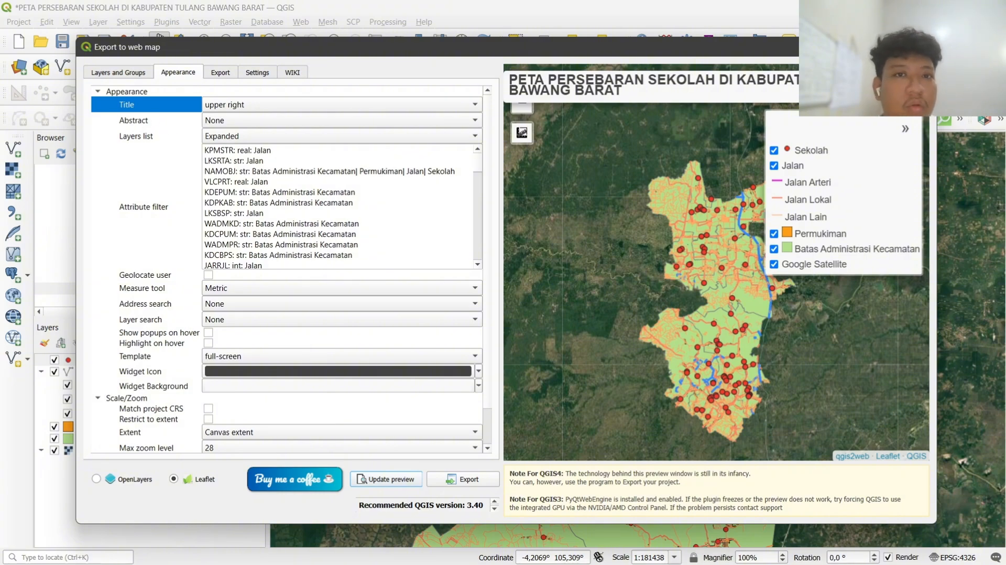
left_click(923, 47)
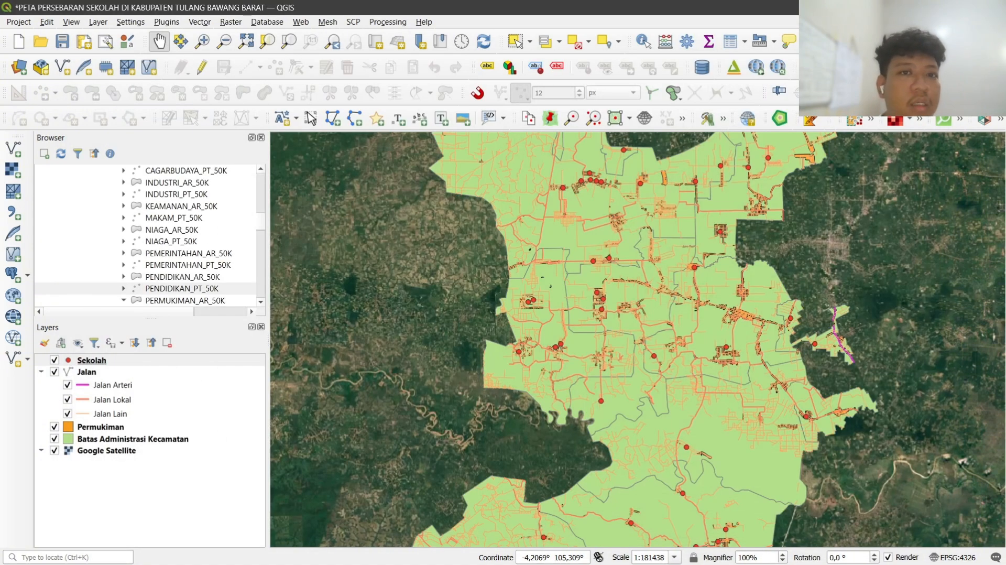
- Open the project properties and check the project title in the general settings
left_click(19, 22)
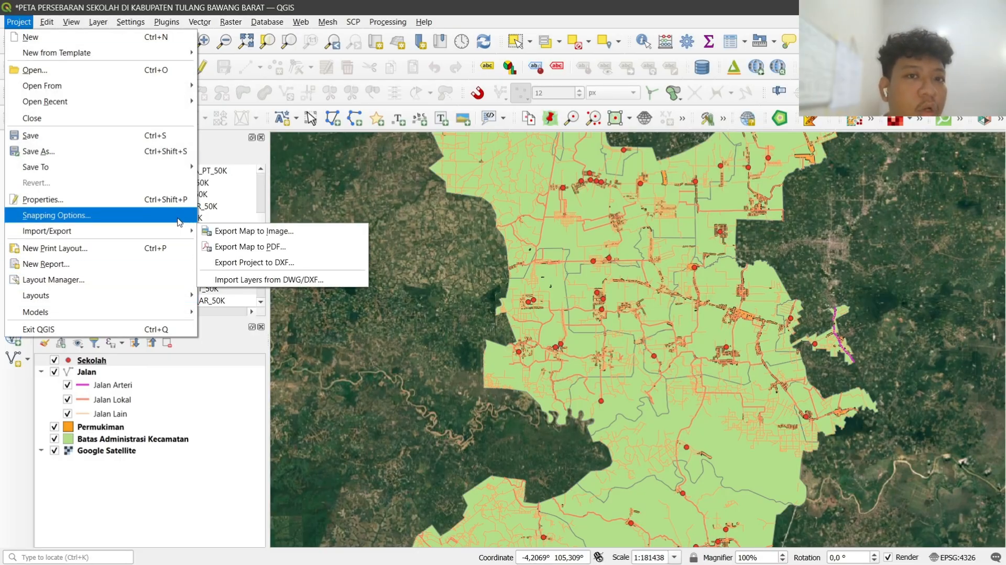
left_click(52, 199)
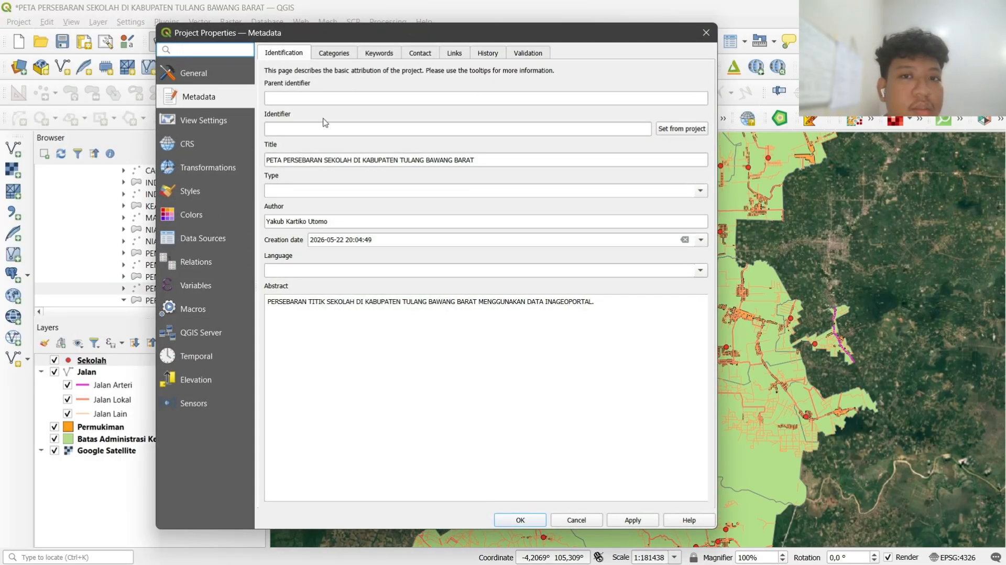
left_click(196, 75)
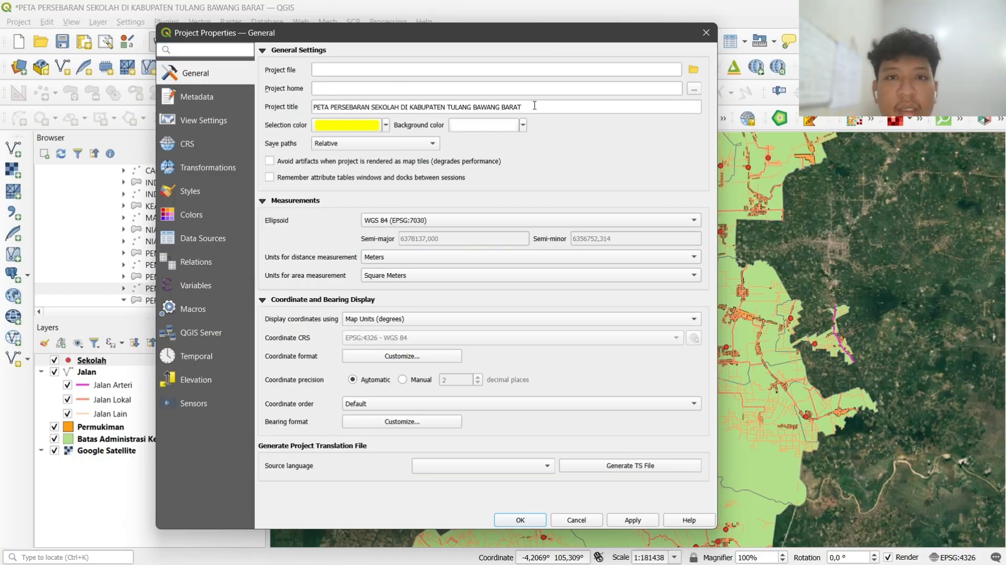
left_click_drag(545, 106, 494, 111)
left_click(493, 111)
key("ctrl+a")
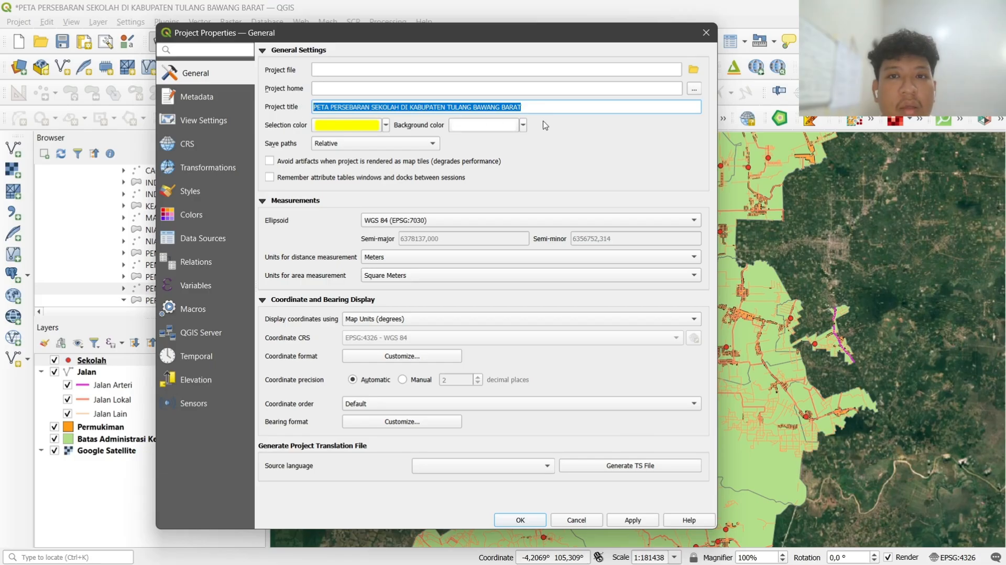
left_click(316, 109)
left_click_drag(316, 108, 585, 110)
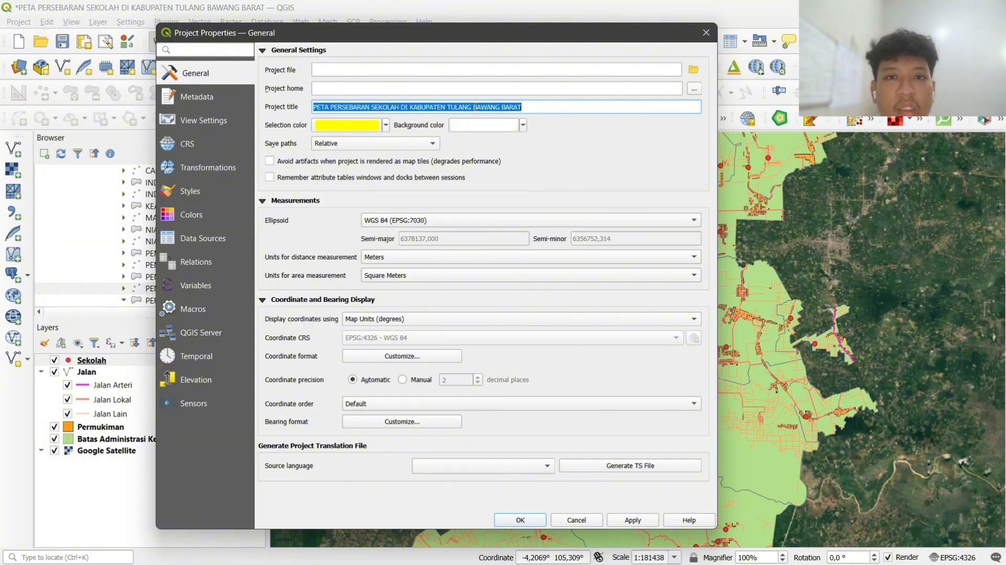
- Add "SKALA 50.000" to the end of the abstract in the project metadata, and apply the project properties
left_click(206, 96)
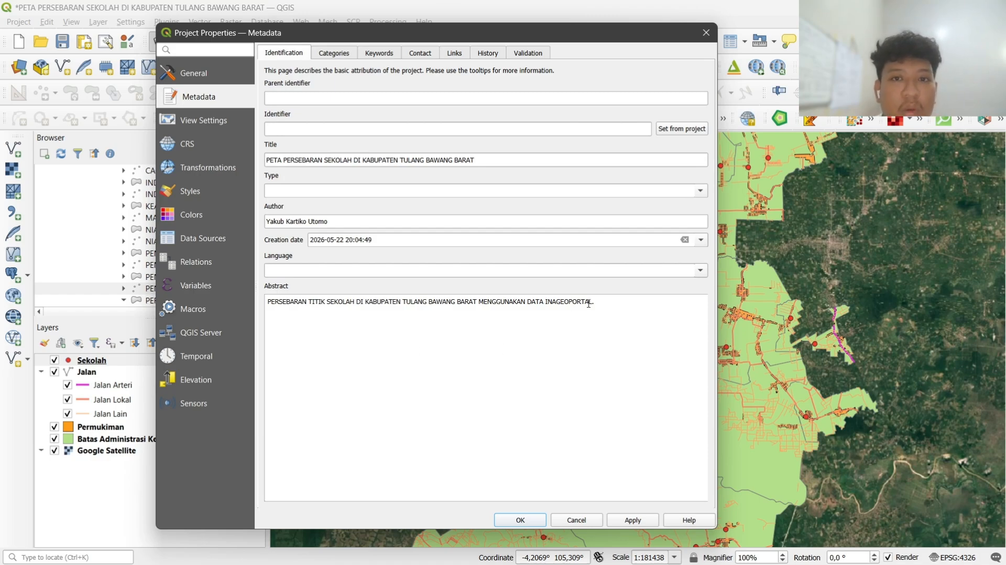
left_click_drag(613, 300, 285, 277)
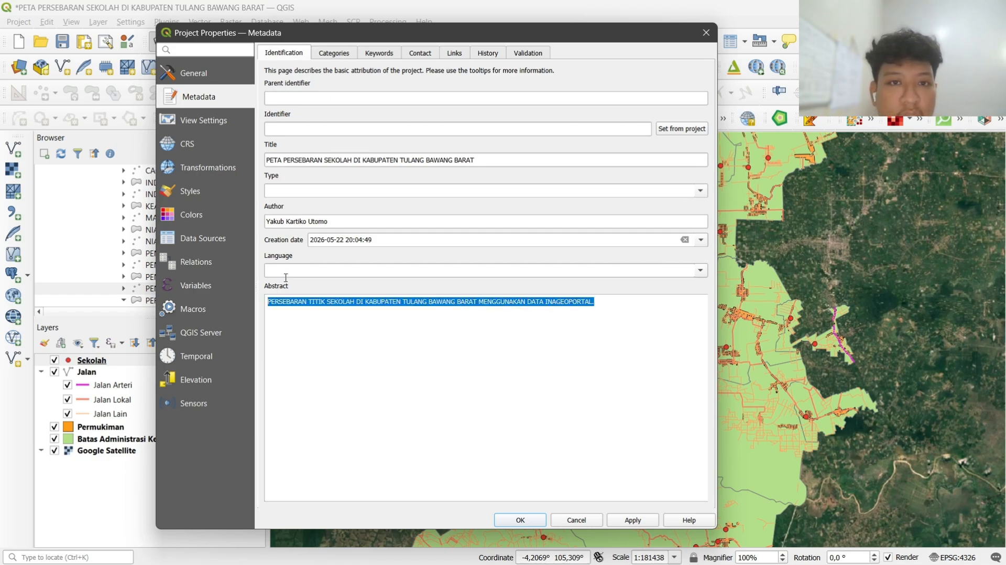
left_click(285, 310)
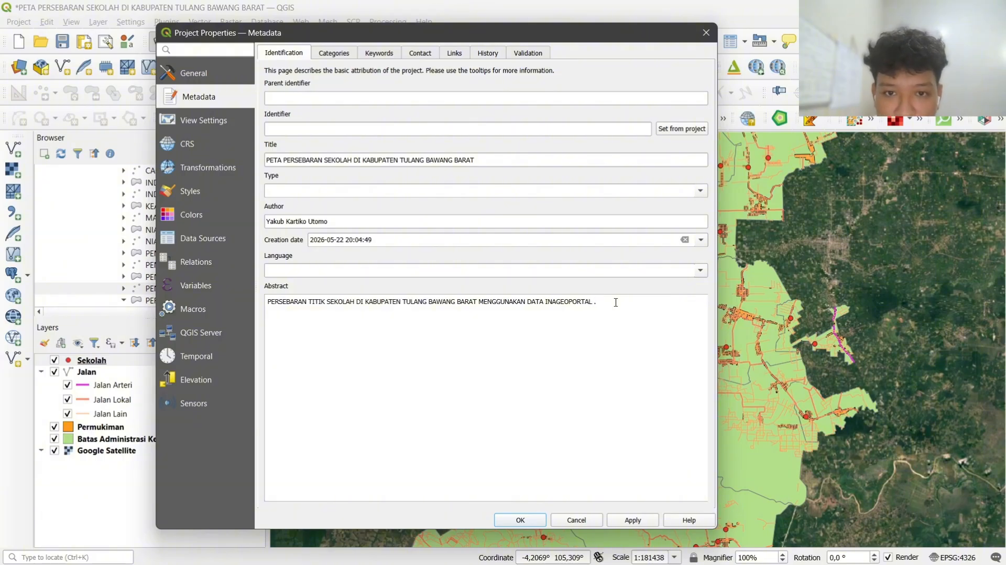
type("SKALA.")
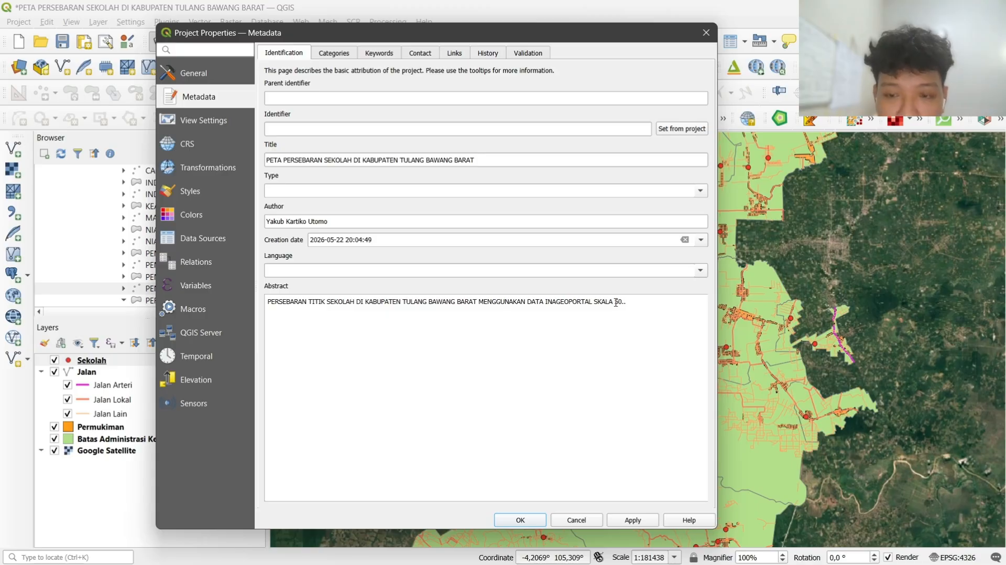
left_click(632, 520)
left_click(520, 519)
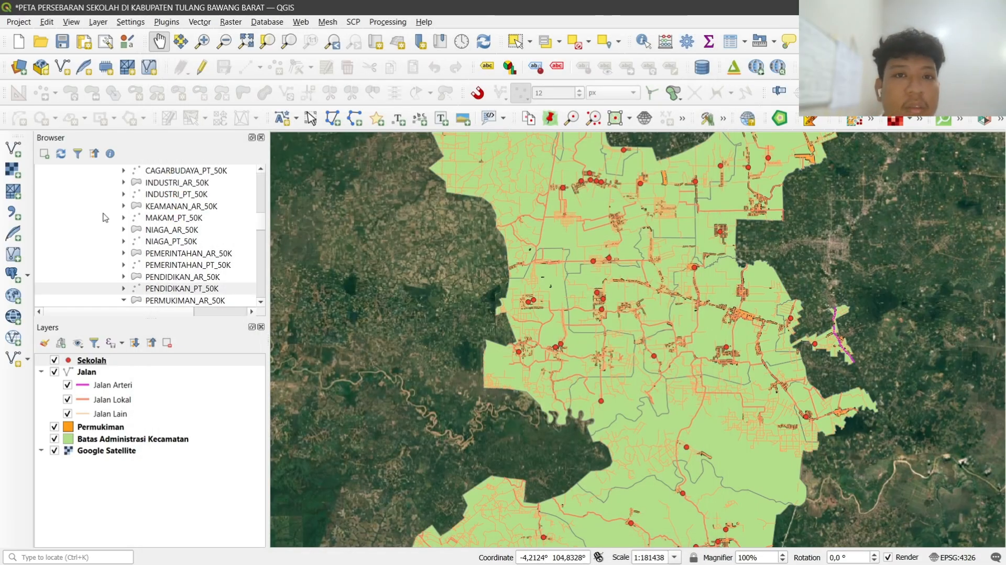
- Reopen the qgis2web web map export at its appearance settings and refresh the preview
left_click(300, 22)
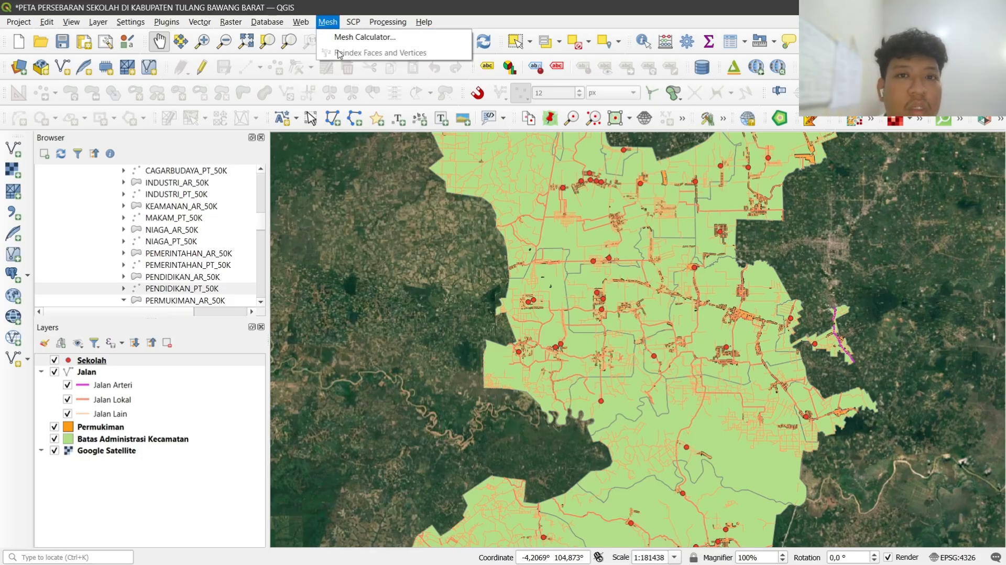
mouse_move(325, 52)
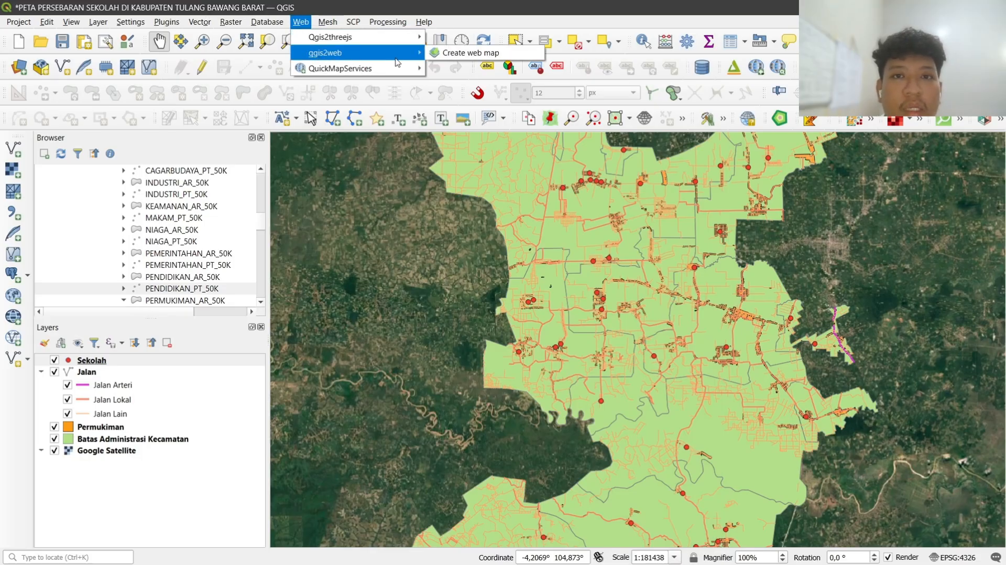
left_click(443, 59)
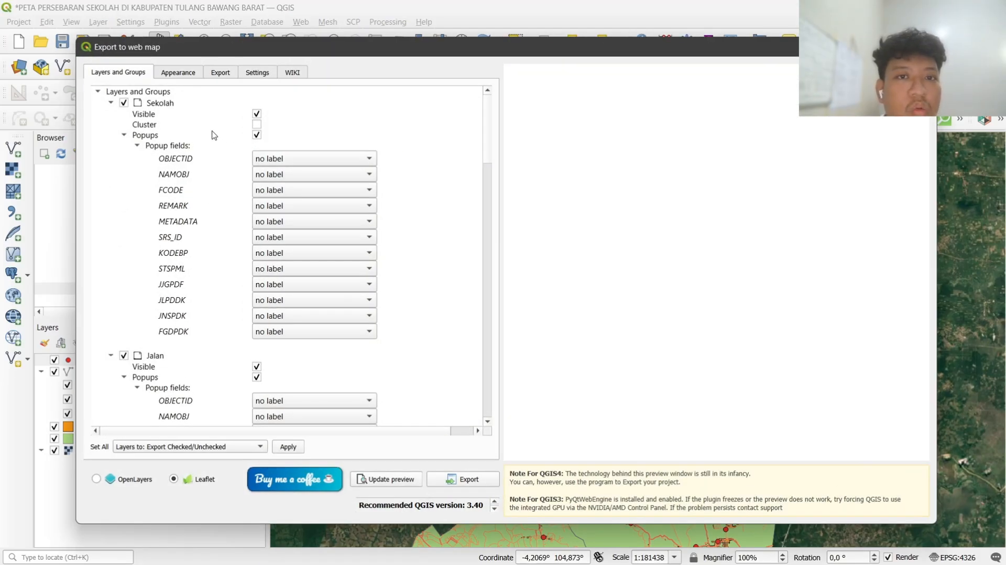
left_click(183, 75)
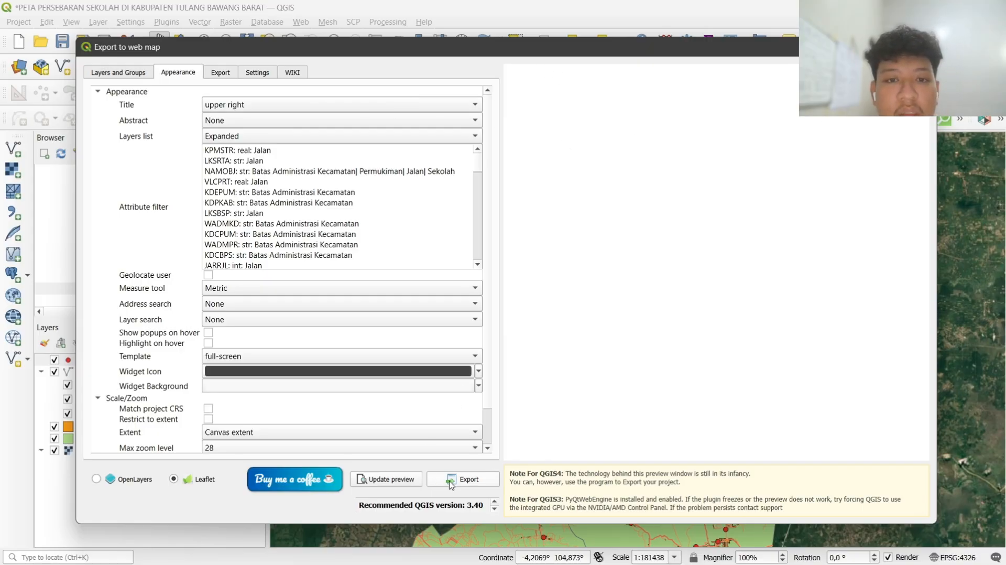
left_click(404, 479)
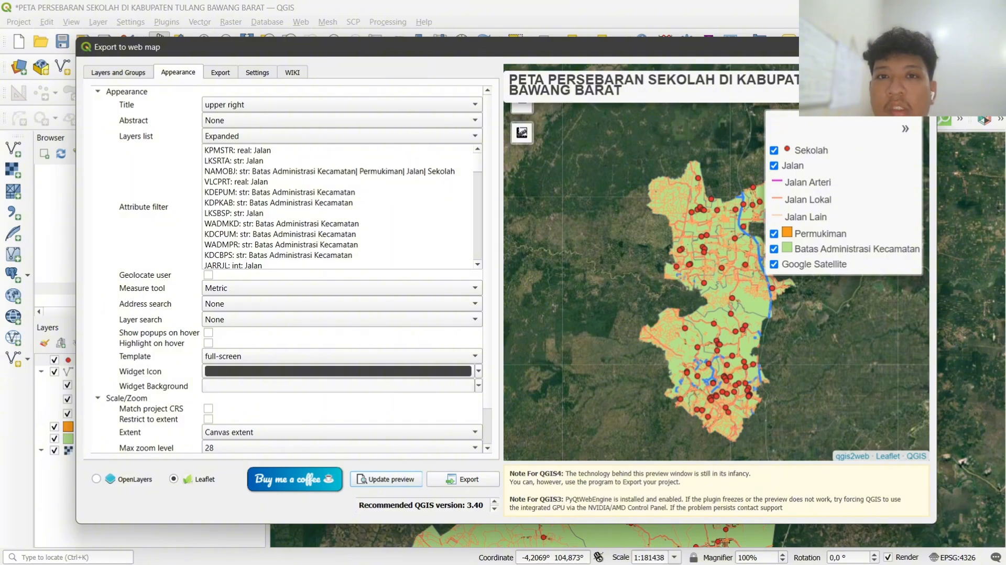
- Position the web map's title at upper left and its abstract at upper right, and refresh the preview
left_click(382, 104)
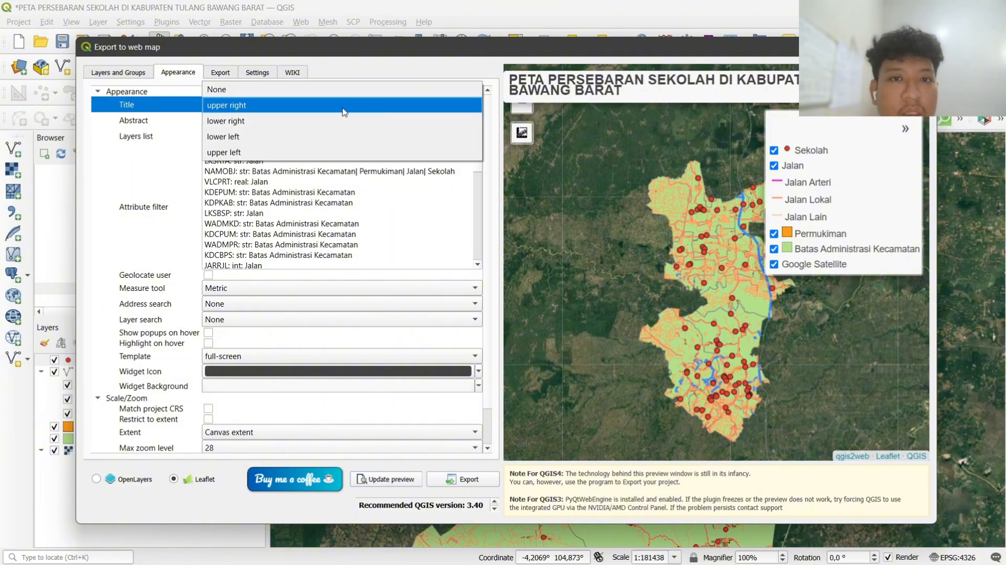
left_click(249, 153)
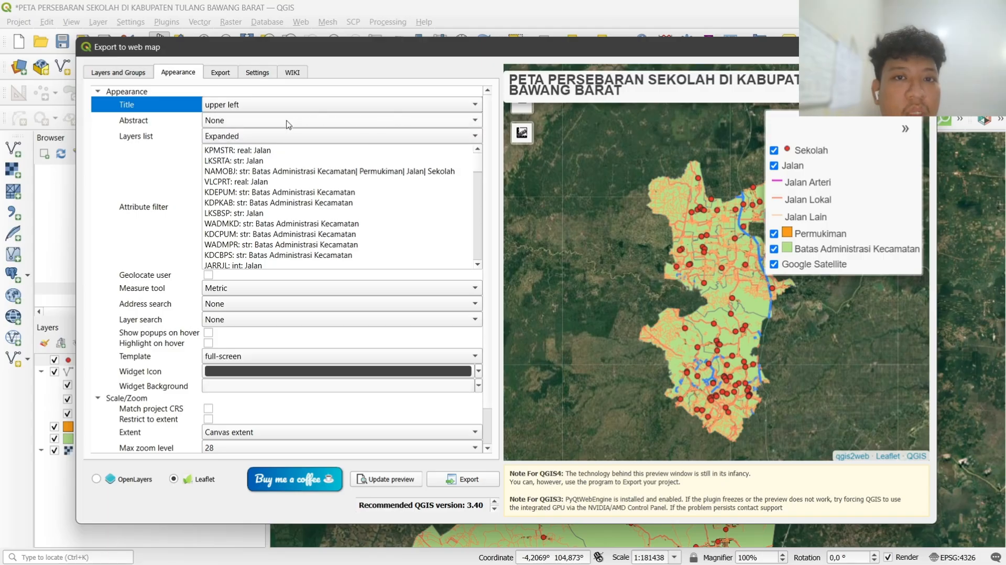
left_click(274, 135)
left_click(134, 141)
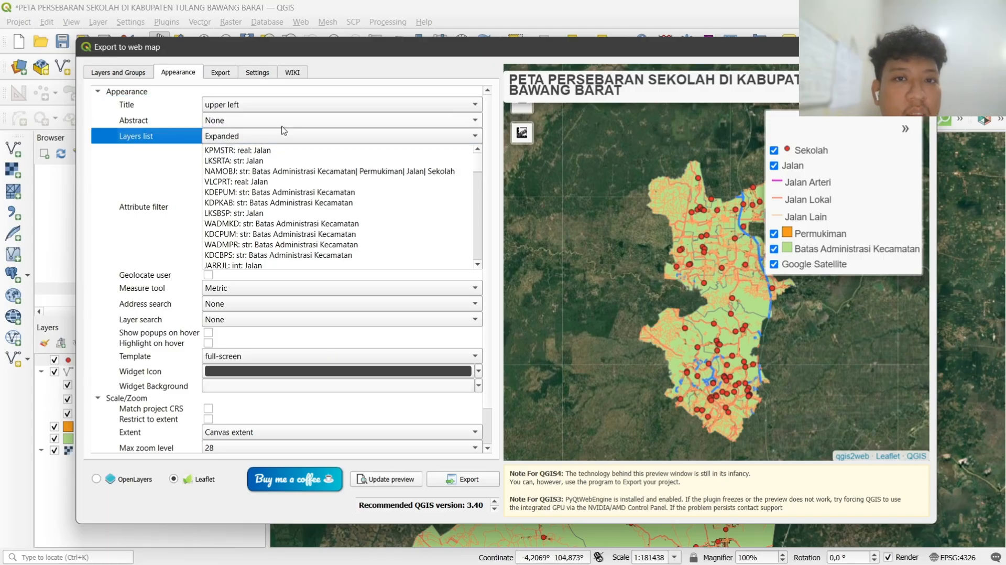
left_click(242, 120)
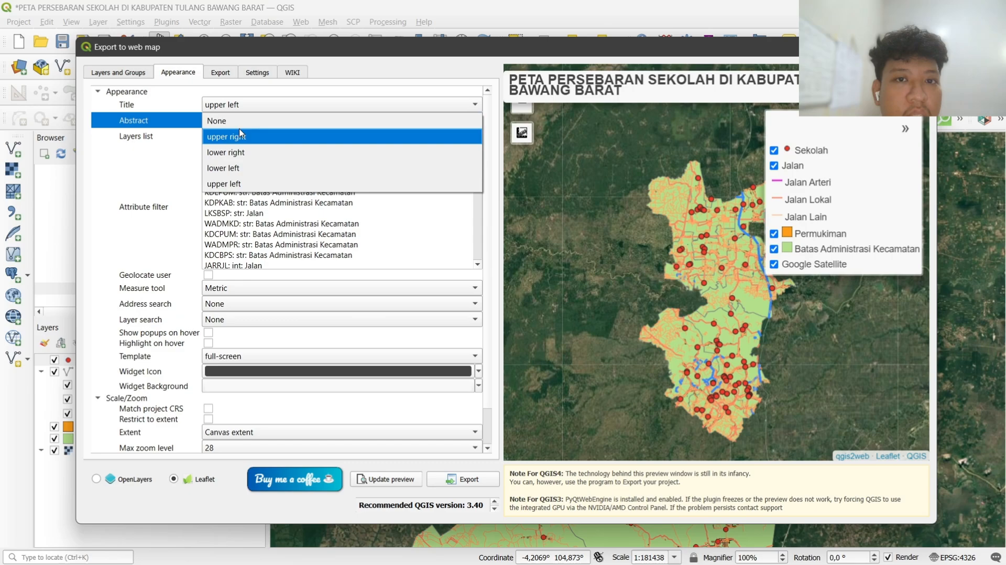
left_click(304, 137)
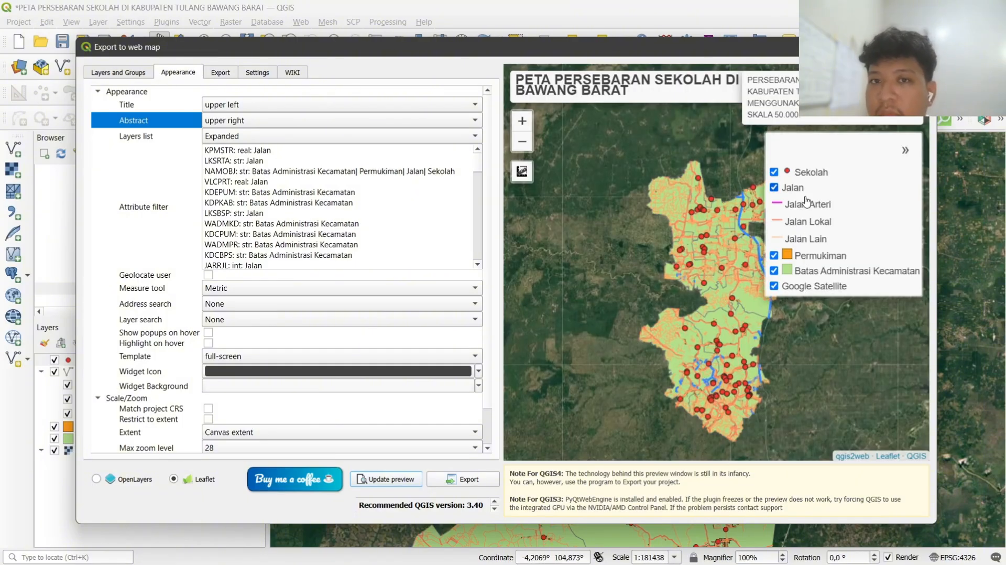
- Move the web map's abstract to the lower left and refresh the preview
left_click(300, 121)
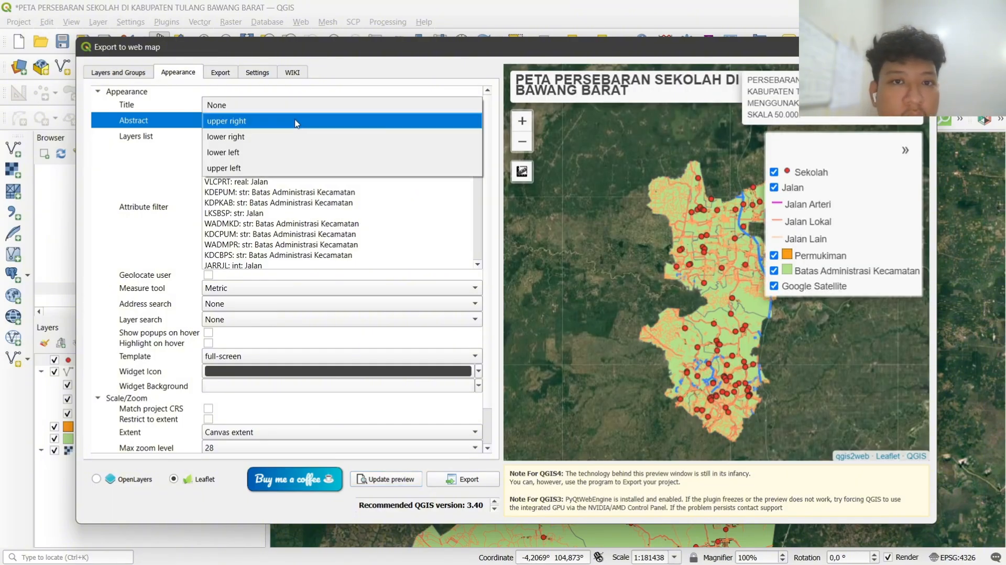
left_click(151, 171)
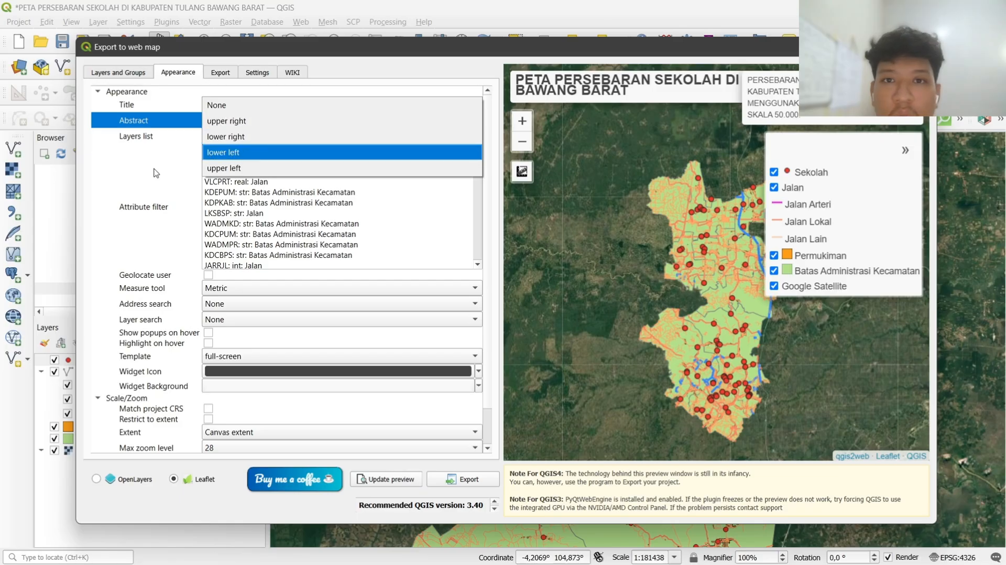
left_click(294, 121)
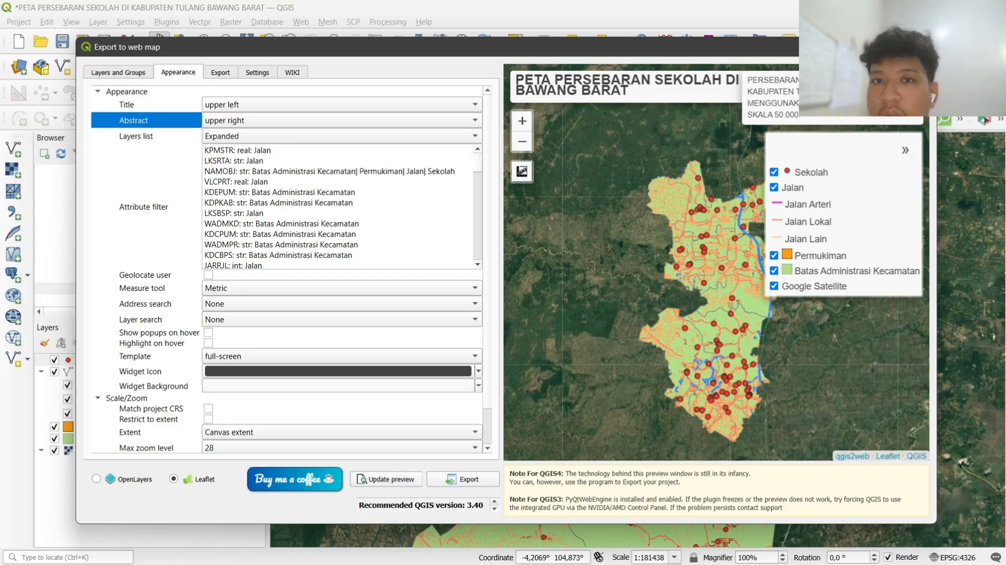
left_click(294, 121)
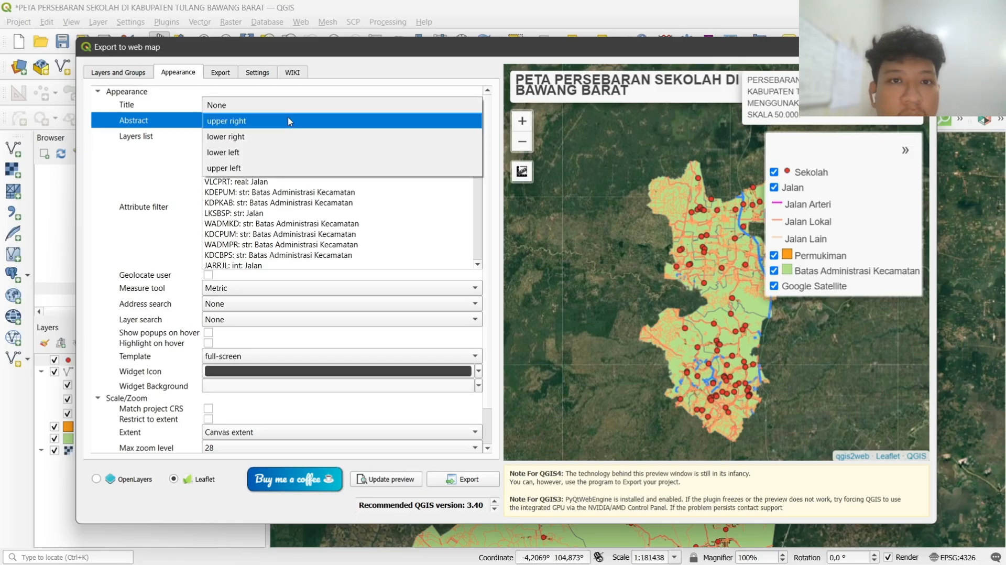
left_click(288, 156)
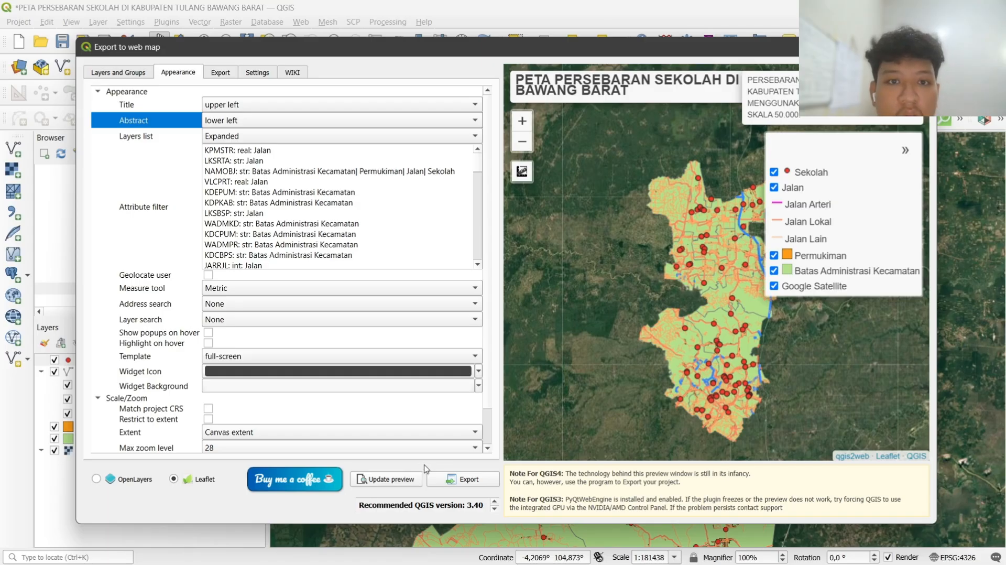
left_click(403, 479)
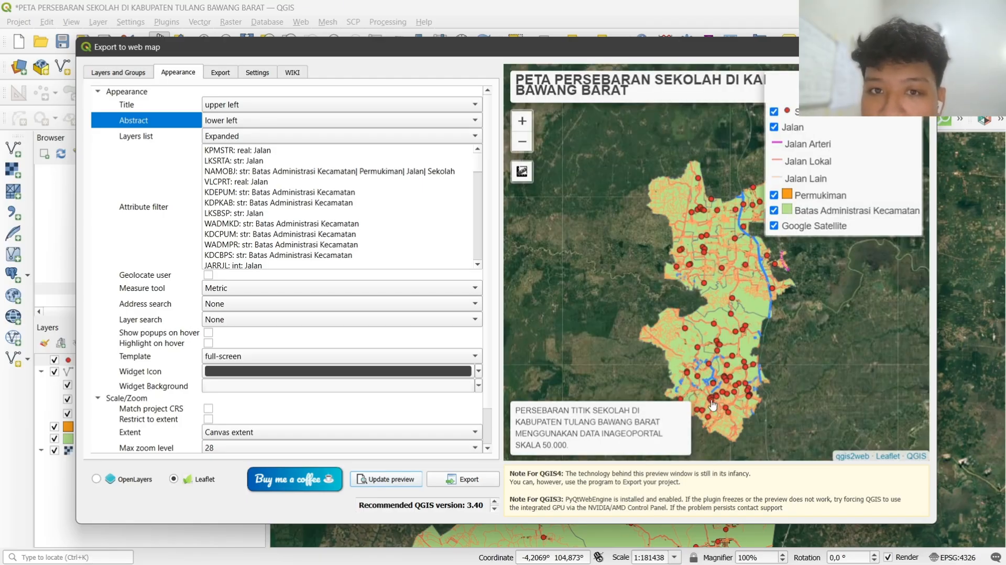
left_click_drag(745, 384, 738, 347)
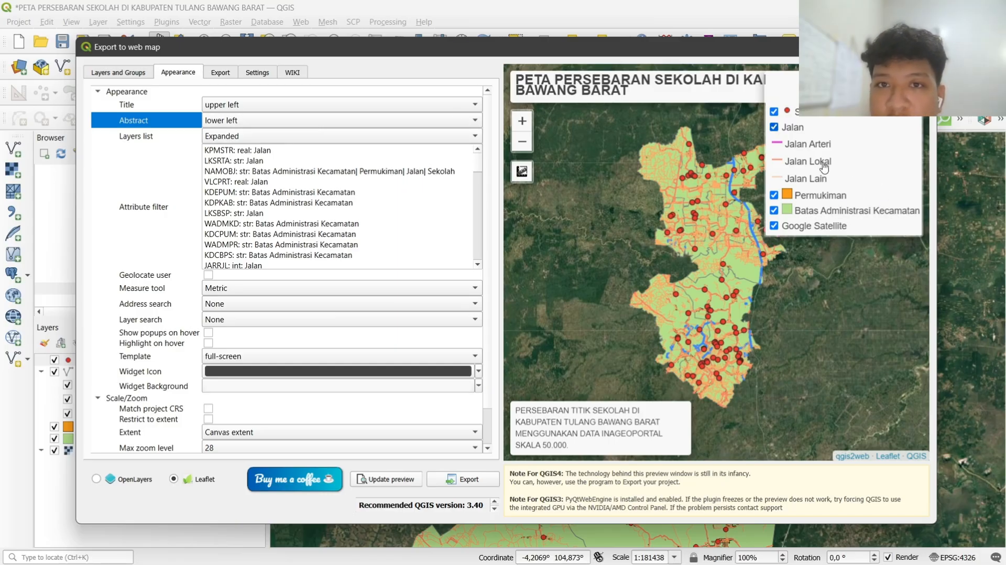
- Set the web map's layers list to Collapsed and refresh the preview to check the legend
left_click(270, 136)
left_click(270, 119)
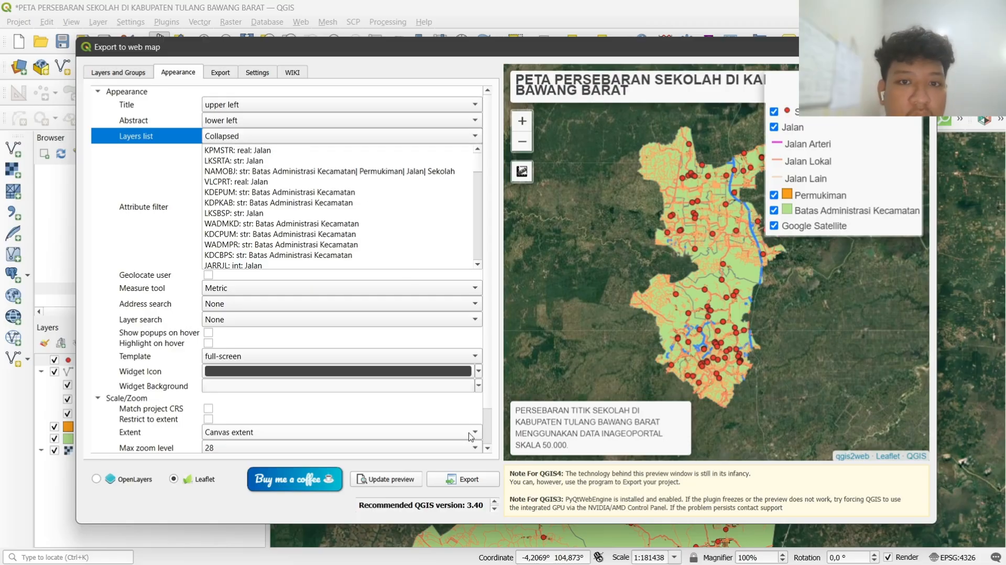
left_click(400, 480)
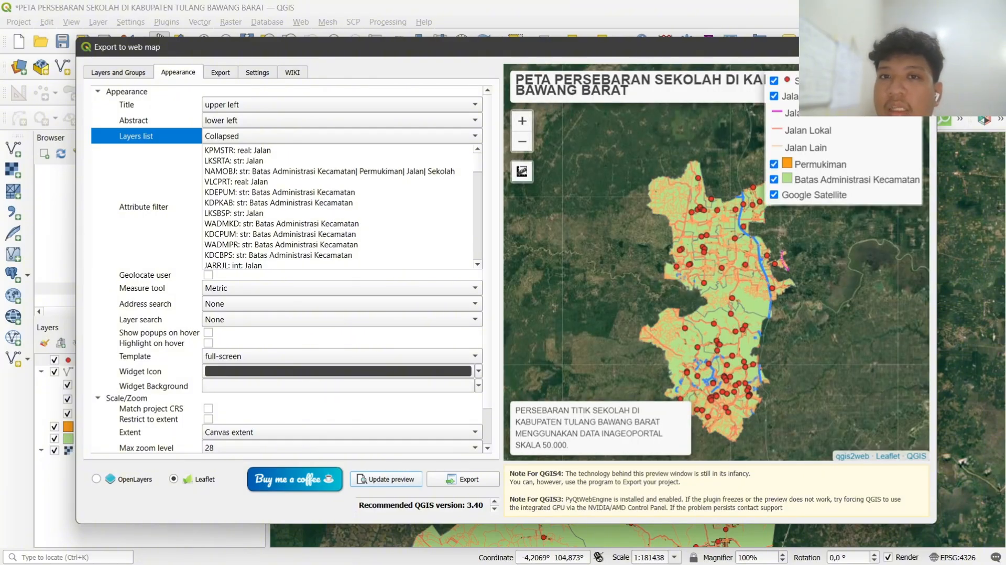
mouse_move(805, 222)
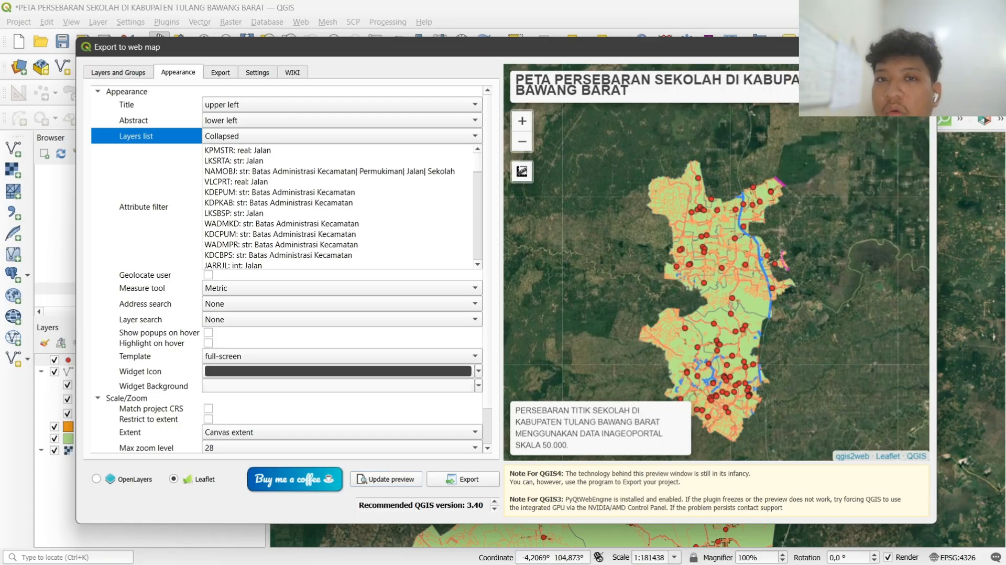
mouse_move(910, 84)
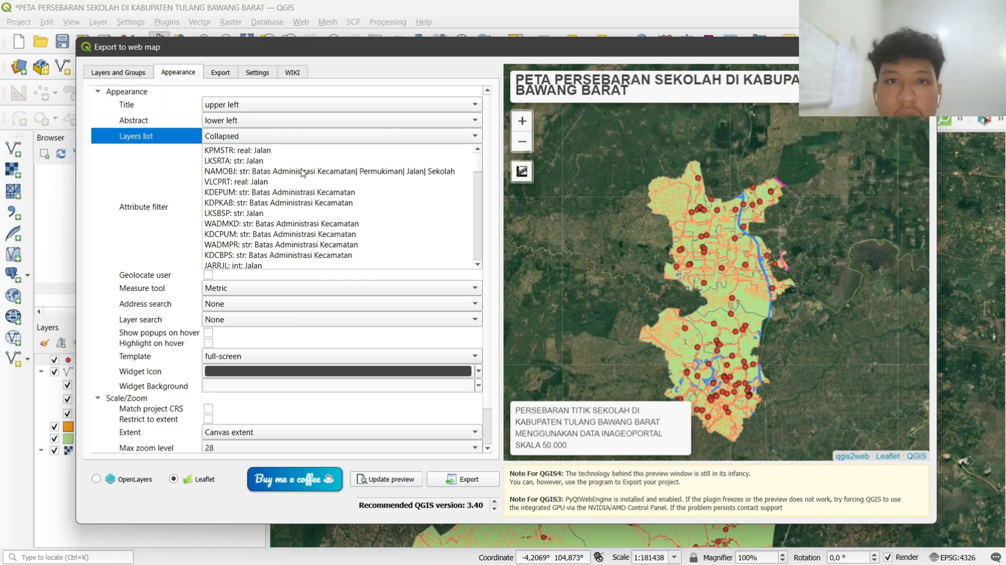
- Set the web map's layers list to Expanded and refresh the preview
left_click(226, 137)
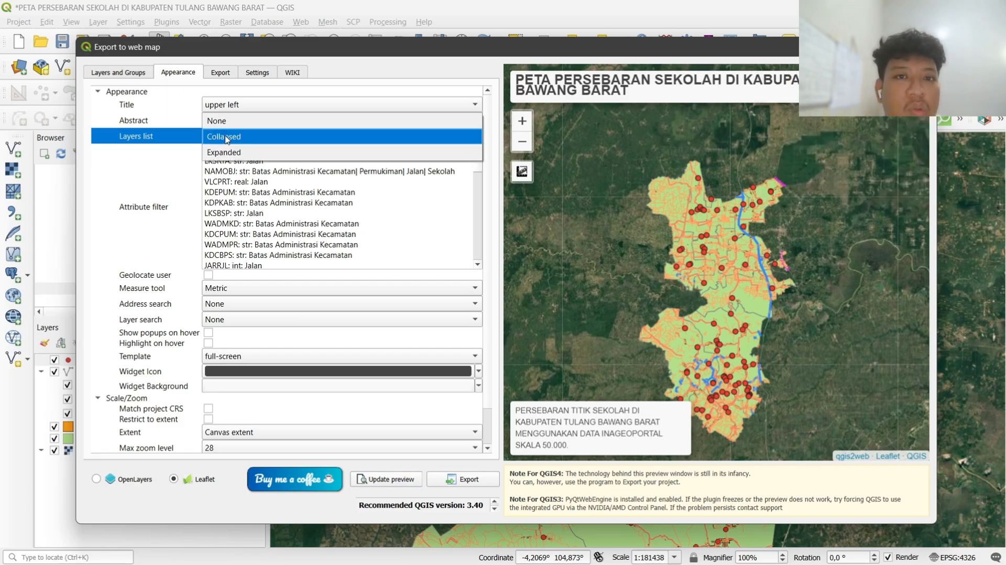
left_click(227, 152)
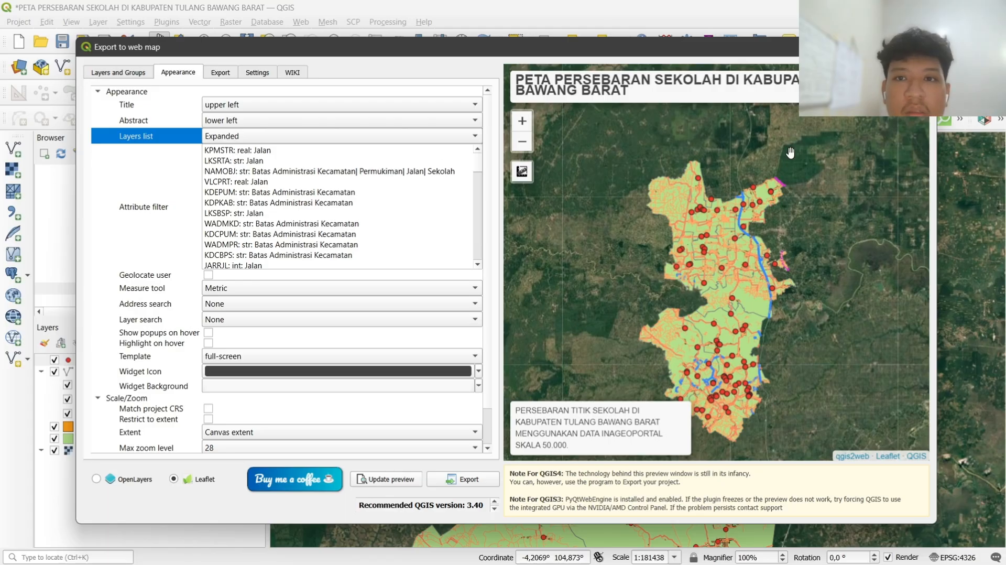
left_click(285, 136)
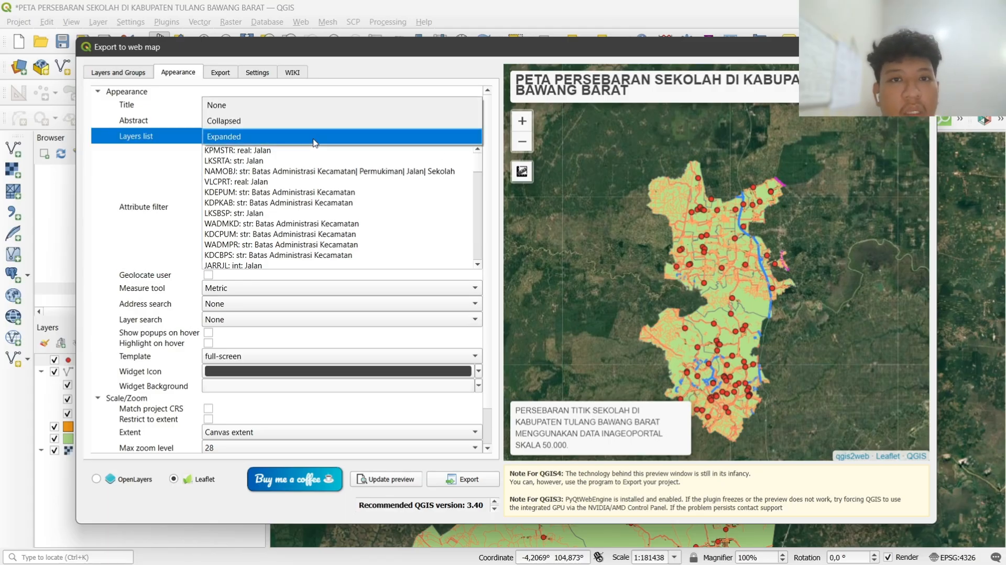
left_click(163, 142)
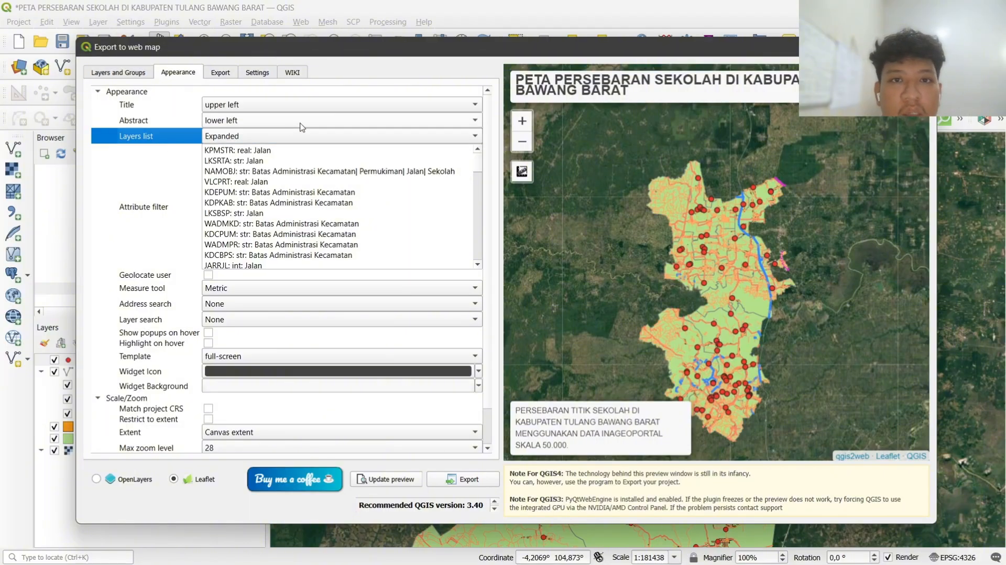
left_click(278, 140)
left_click(408, 477)
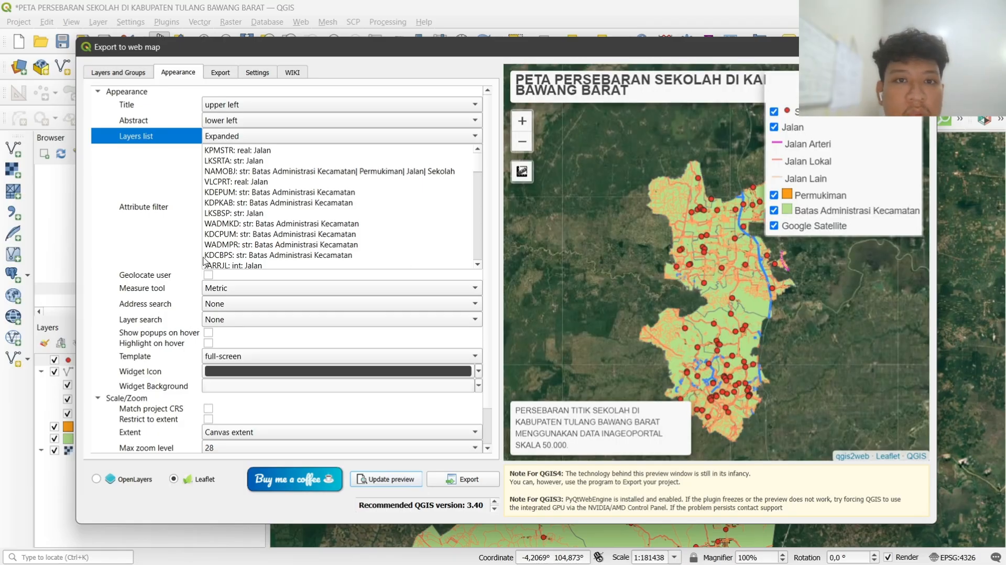
- Keep the measure tool on Metric, set the layer search to "Sekolah: REMARK", and refresh the preview
left_click(235, 291)
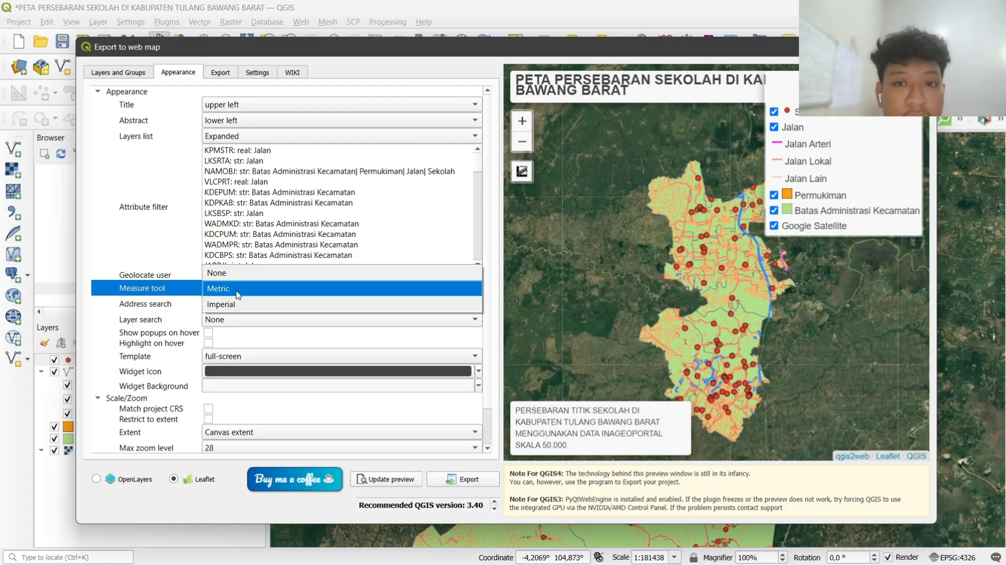
left_click(237, 295)
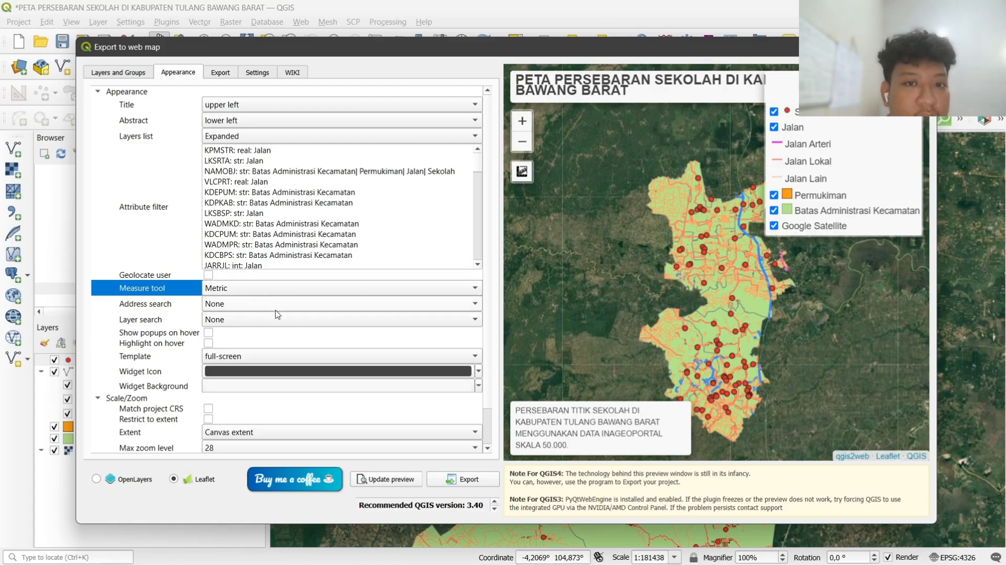
left_click(246, 320)
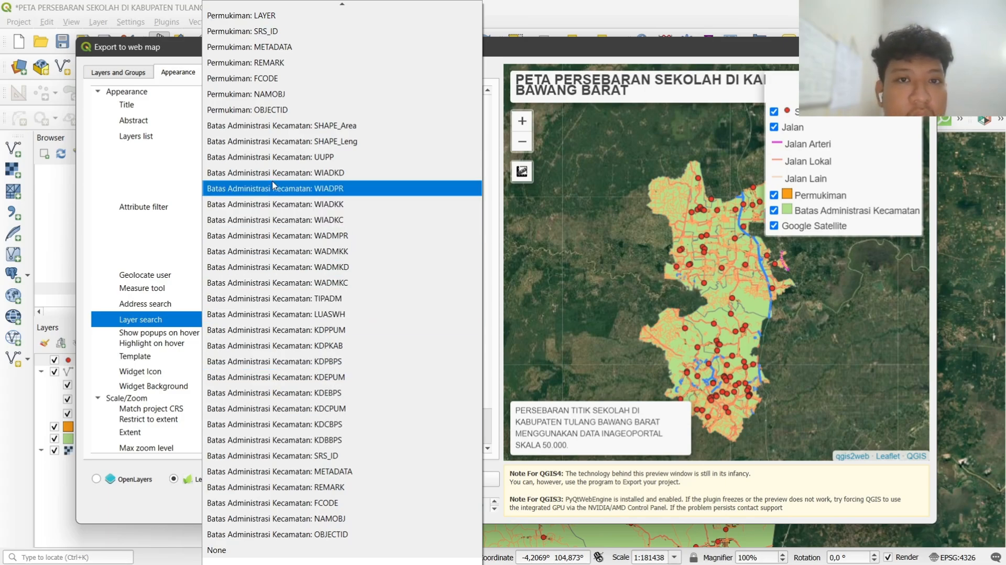
scroll(278, 220, "up", 20)
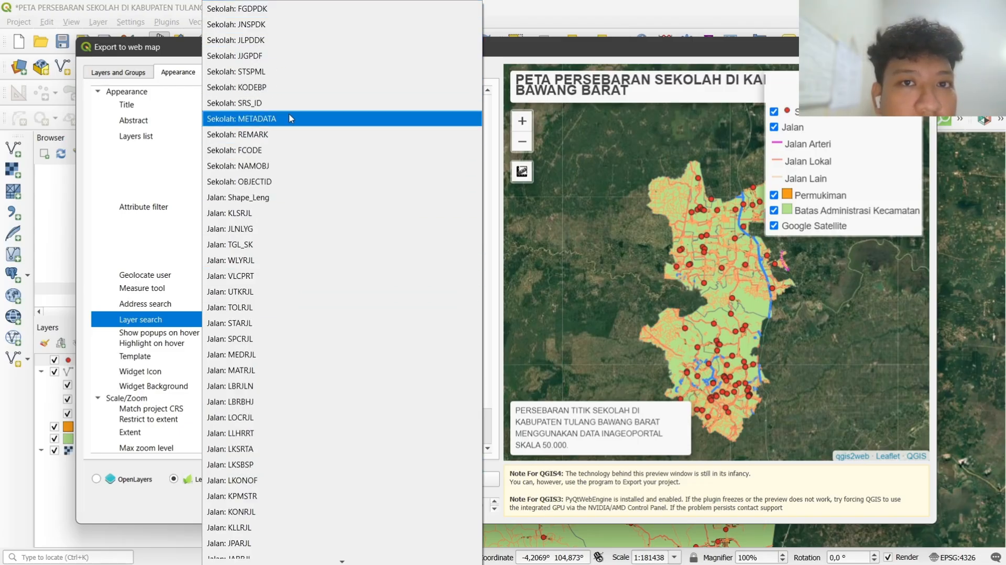
left_click(289, 134)
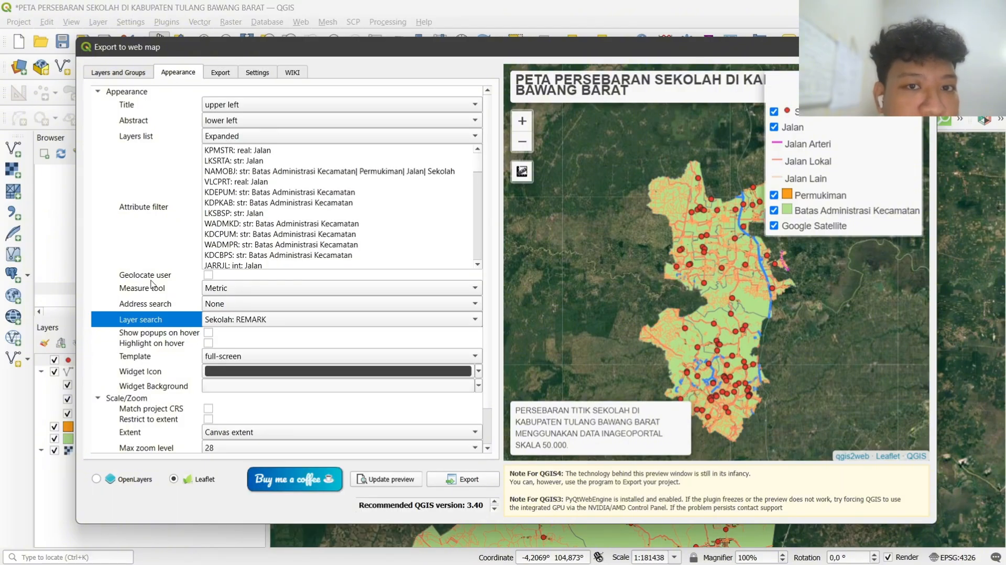
left_click(403, 479)
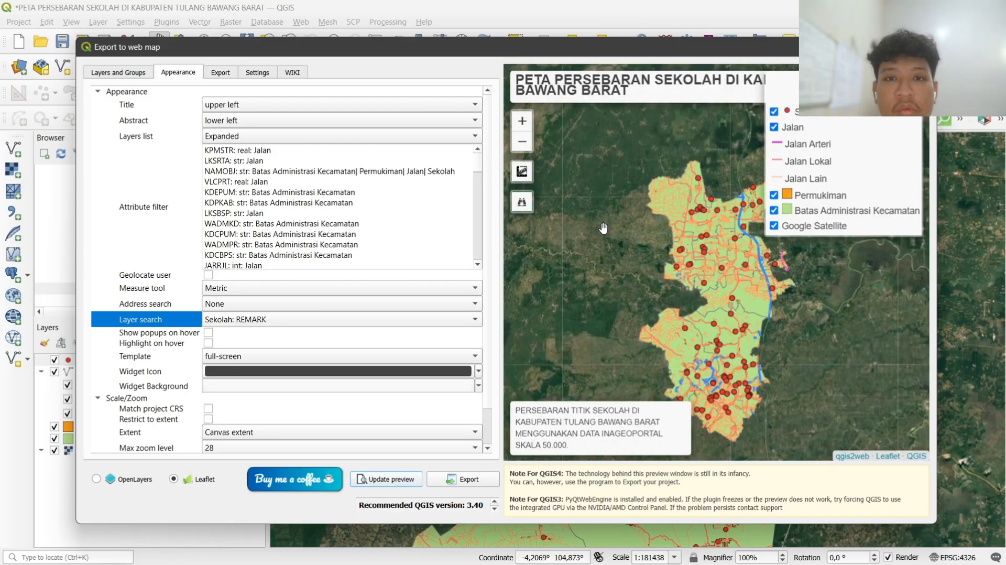
- Test the preview's layer search with "Sekolah Dasar", and clear the search text
mouse_move(524, 175)
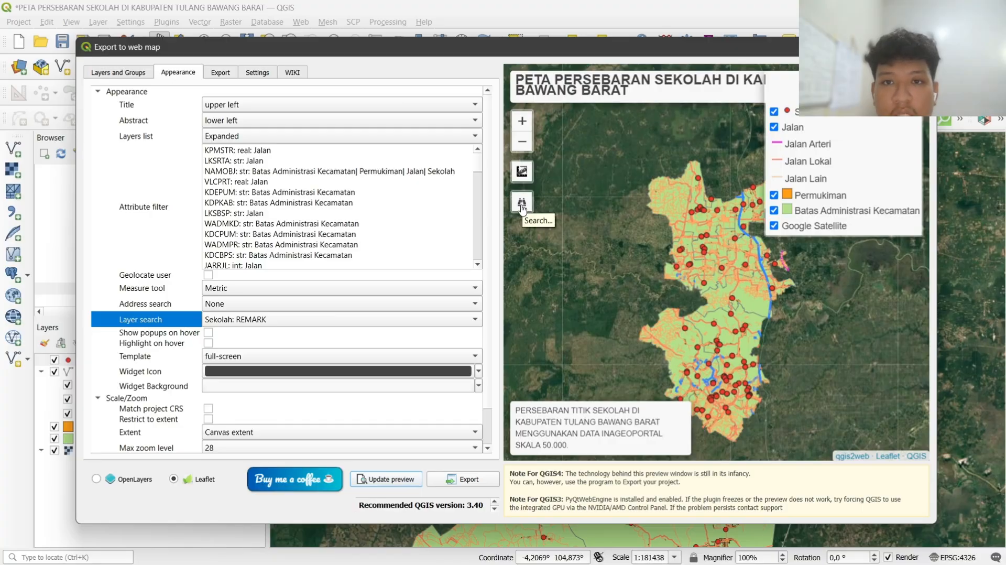
left_click(522, 202)
key("Caps_Lock")
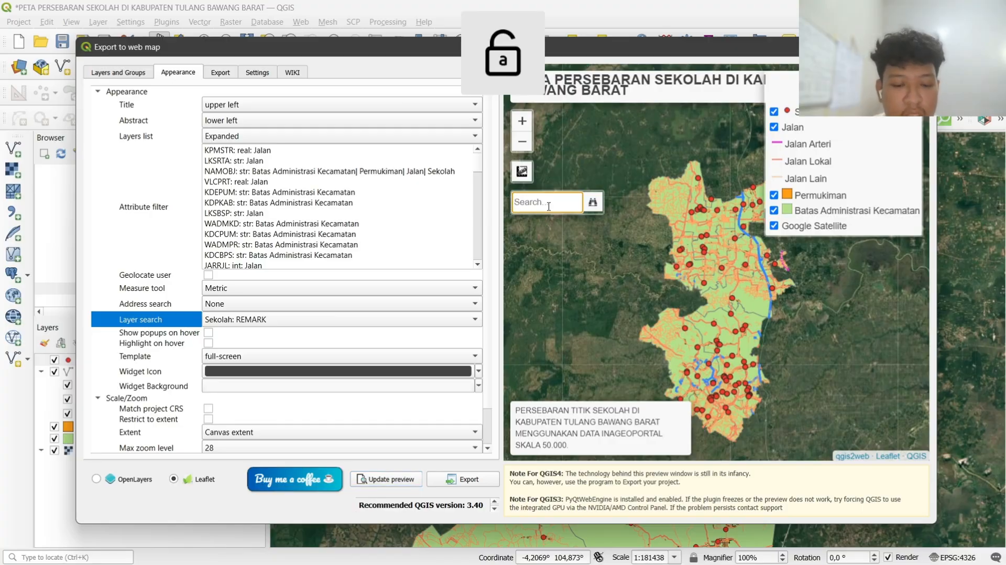
type("Sekola")
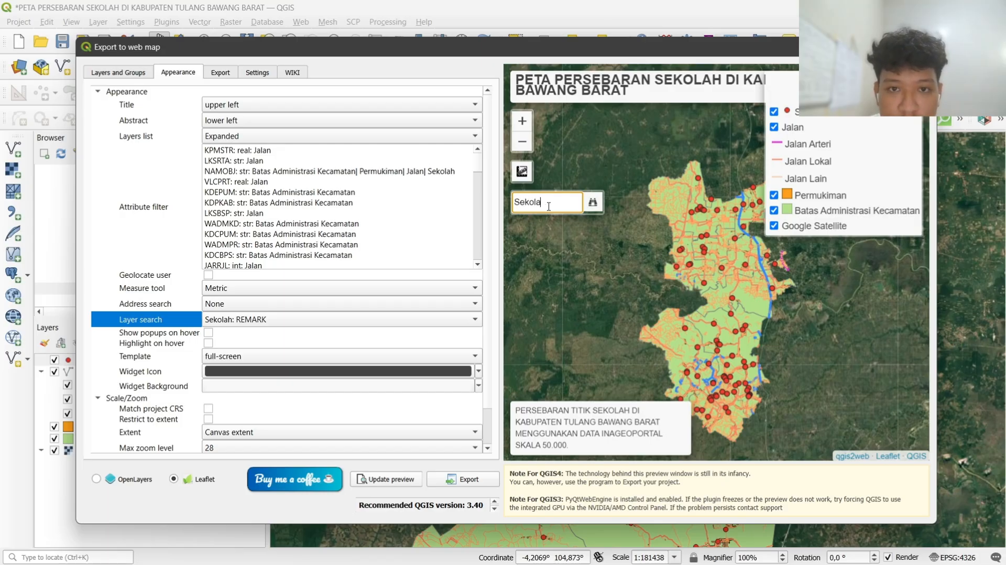
type("h Dasar")
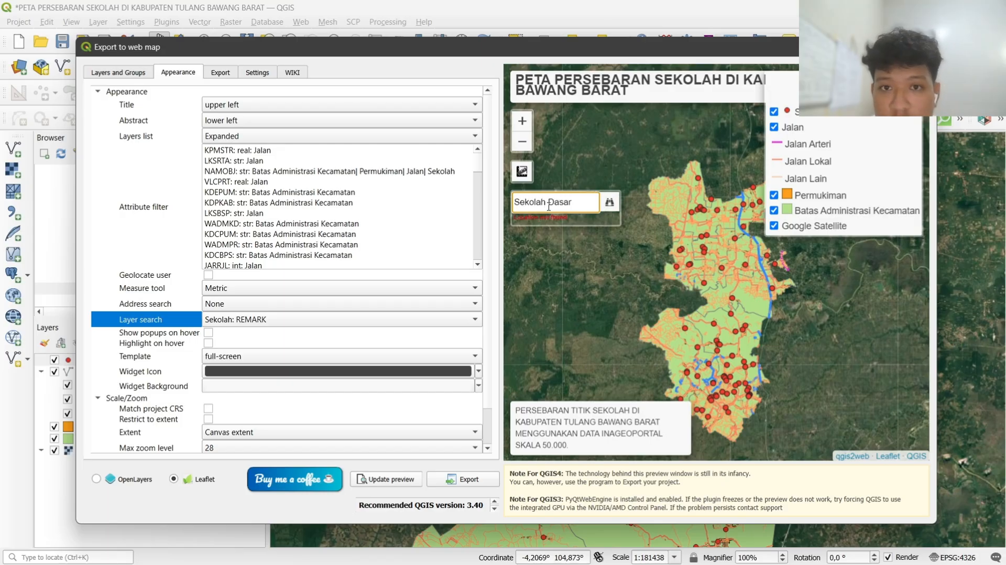
key("BackSpace")
key("BackSpace")
key("BackSpace")
key("BackSpace")
key("BackSpace")
key("BackSpace")
key("BackSpace")
key("BackSpace")
key("BackSpace")
key("BackSpace")
key("BackSpace")
key("BackSpace")
key("BackSpace")
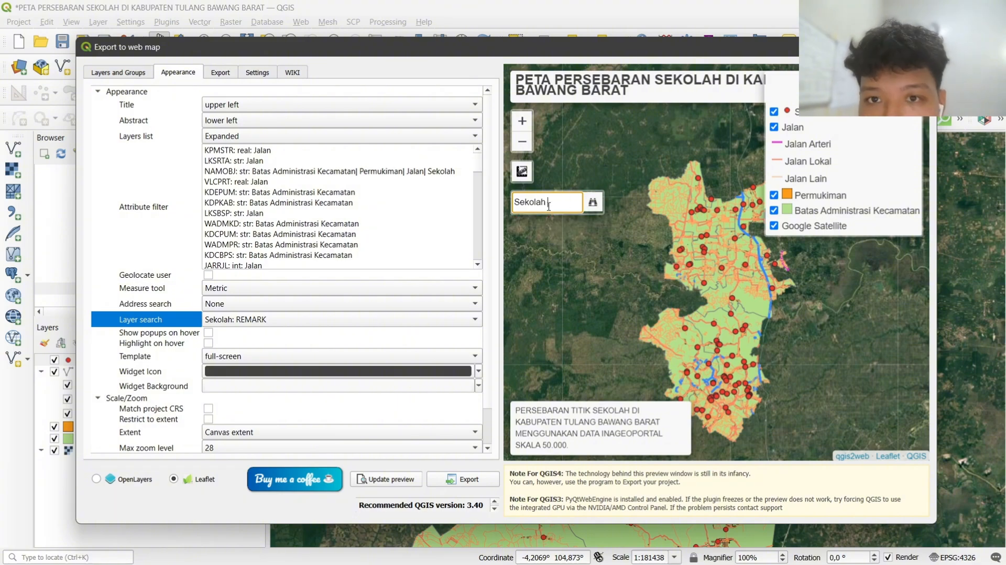
- Inspect a school point's attributes in the preview and search for "Pendidikan Menengah Pertama"
left_click(682, 249)
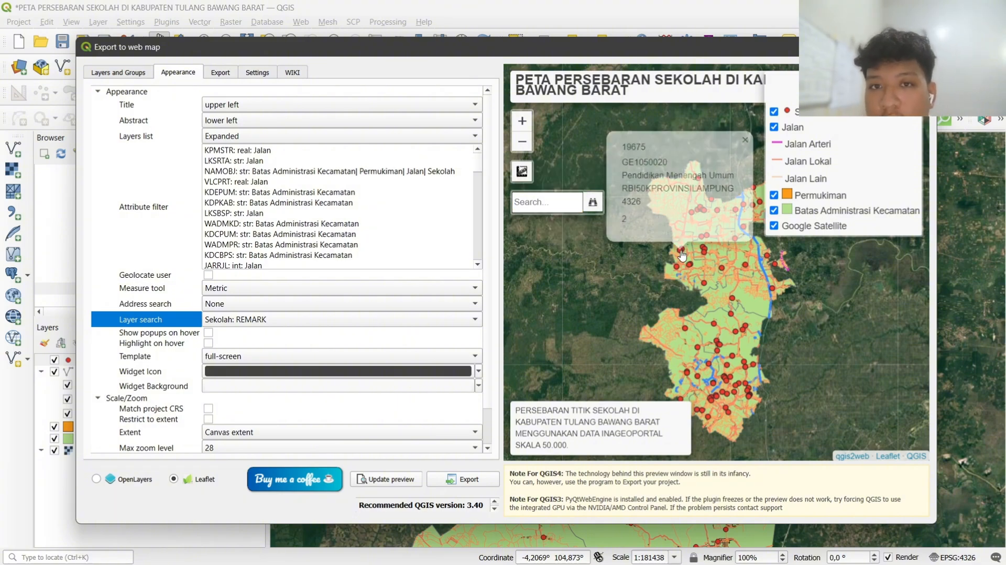
left_click(532, 204)
type("Pendidi")
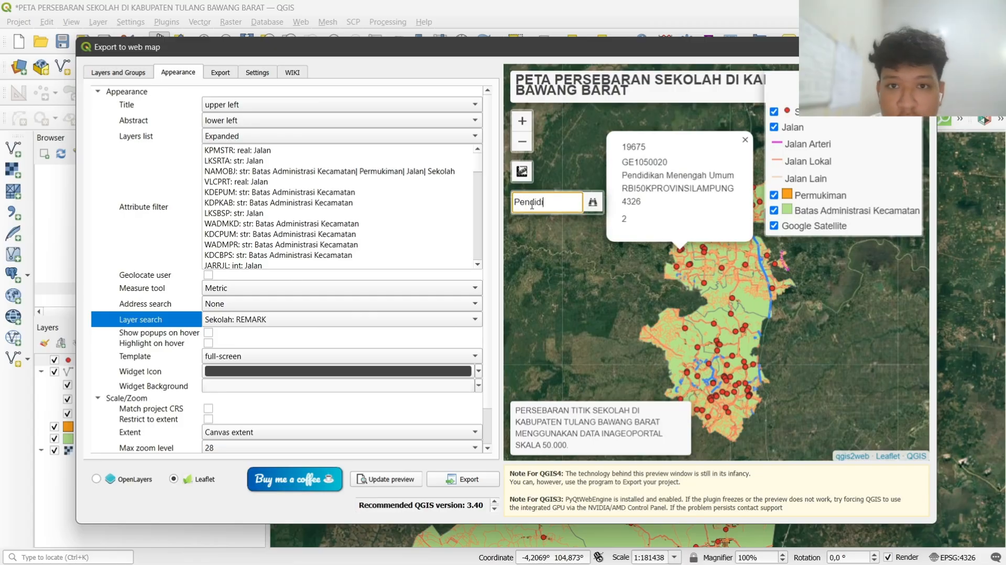
type("kan Menengah Pertama")
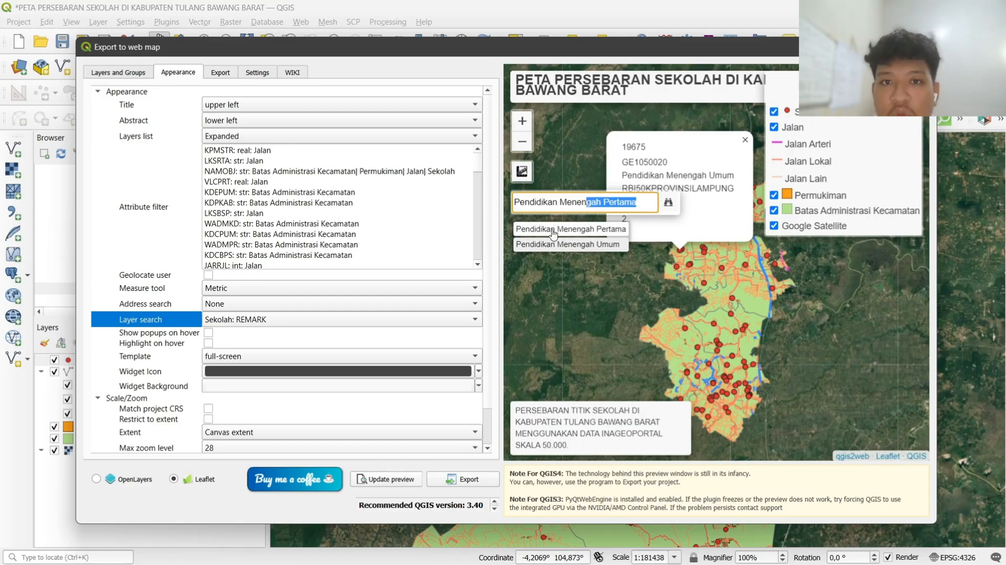
- Enable highlighting on hover for the web map, refresh the preview, and test it on the kecamatan polygons
left_click(146, 336)
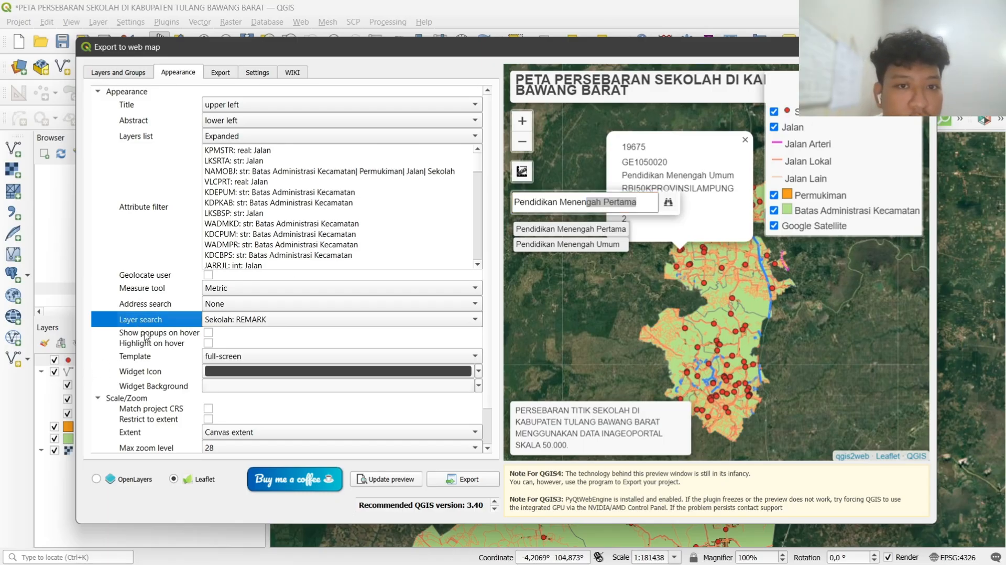
left_click(687, 319)
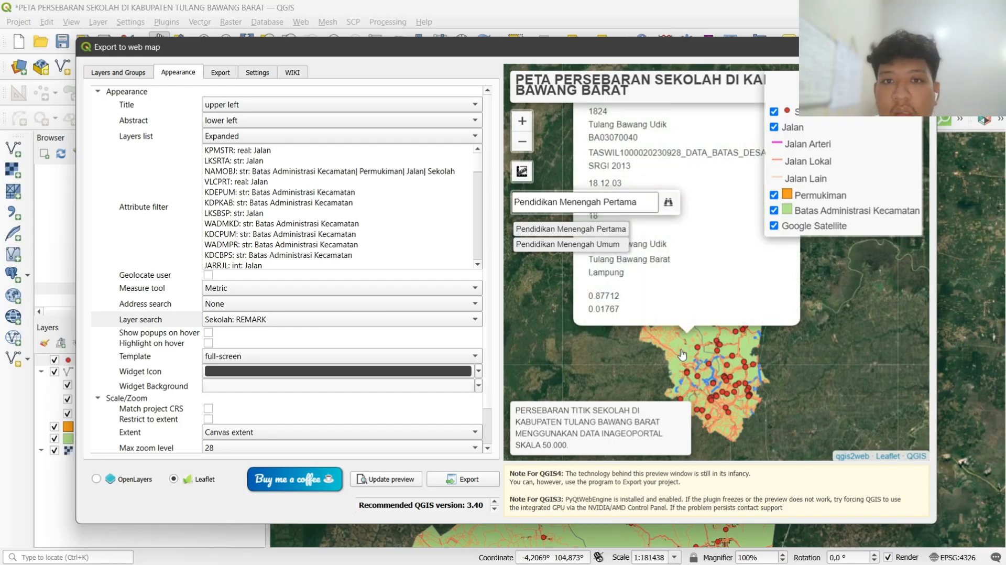
left_click(209, 343)
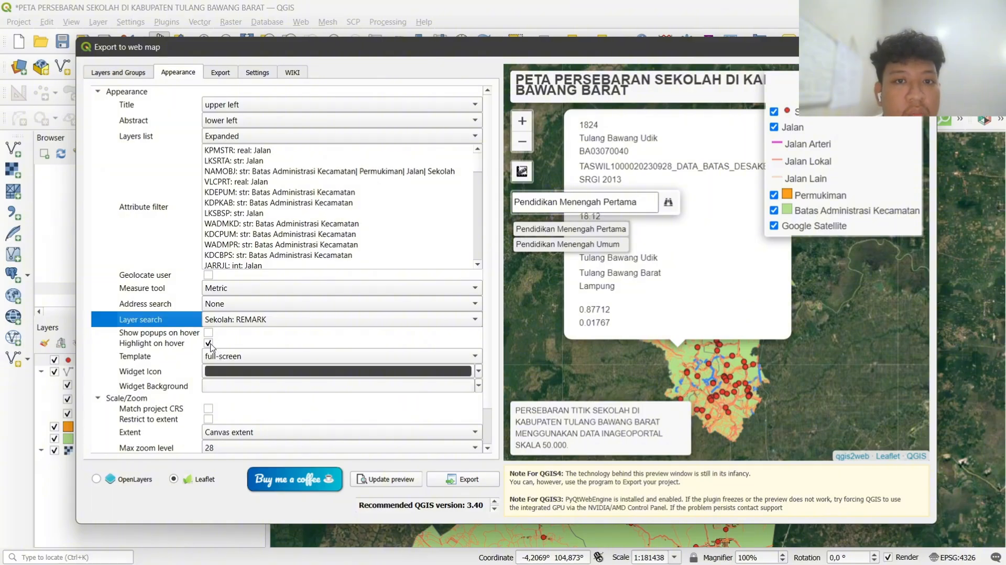
left_click(403, 480)
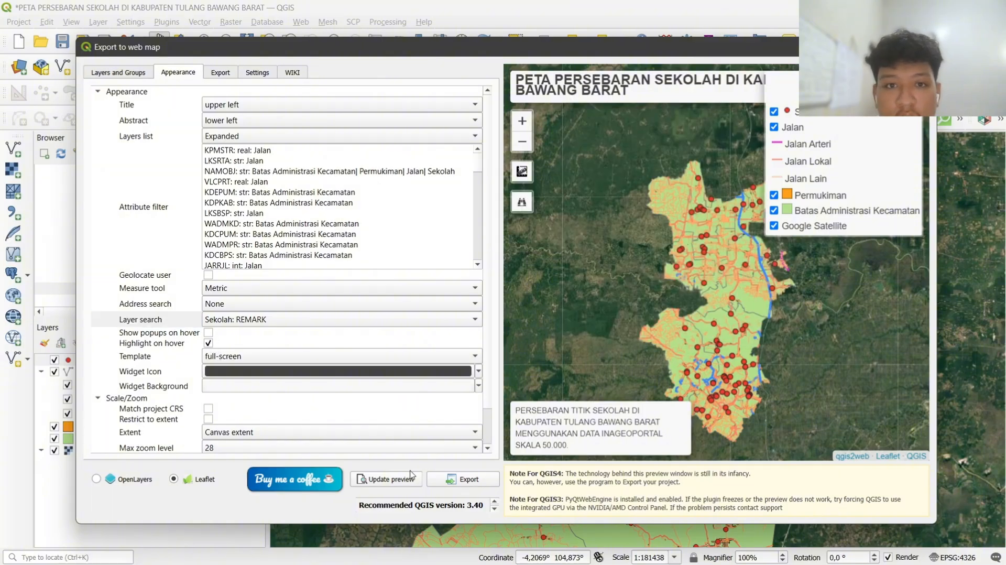
left_click(689, 342)
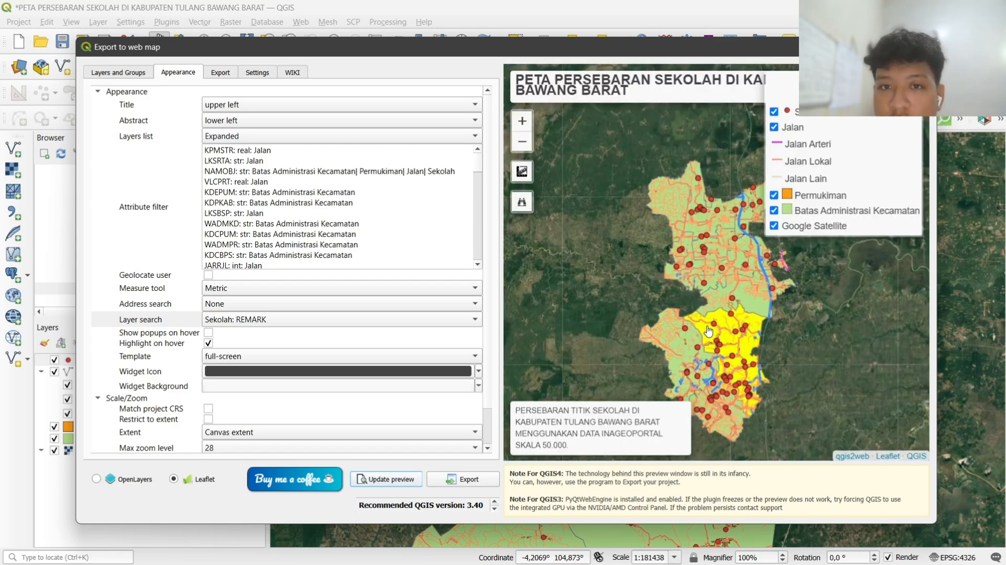
- Enable popups on hover for the web map, refresh the preview, and test them on a school point
scroll(708, 331, "up", 4)
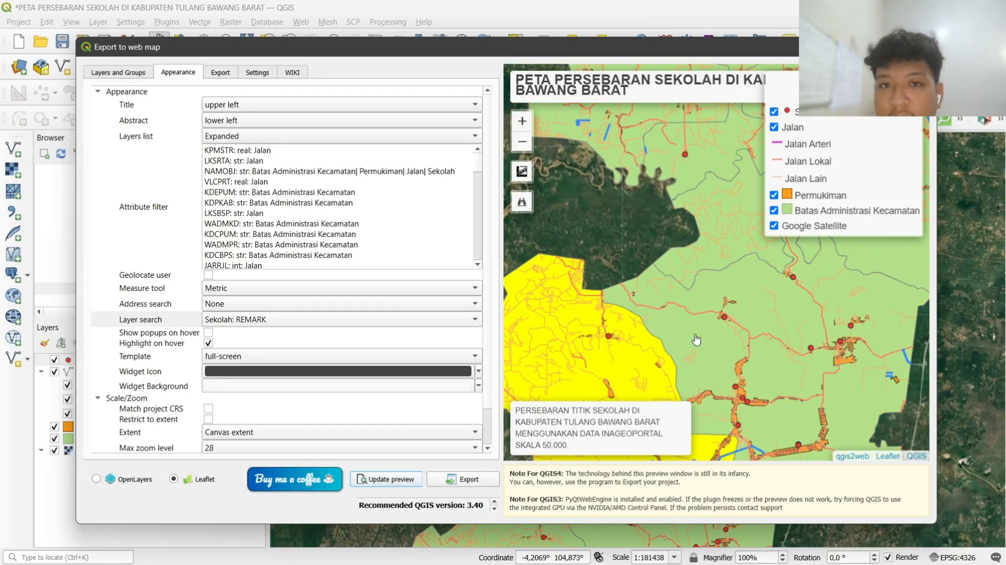
scroll(696, 339, "down", 4)
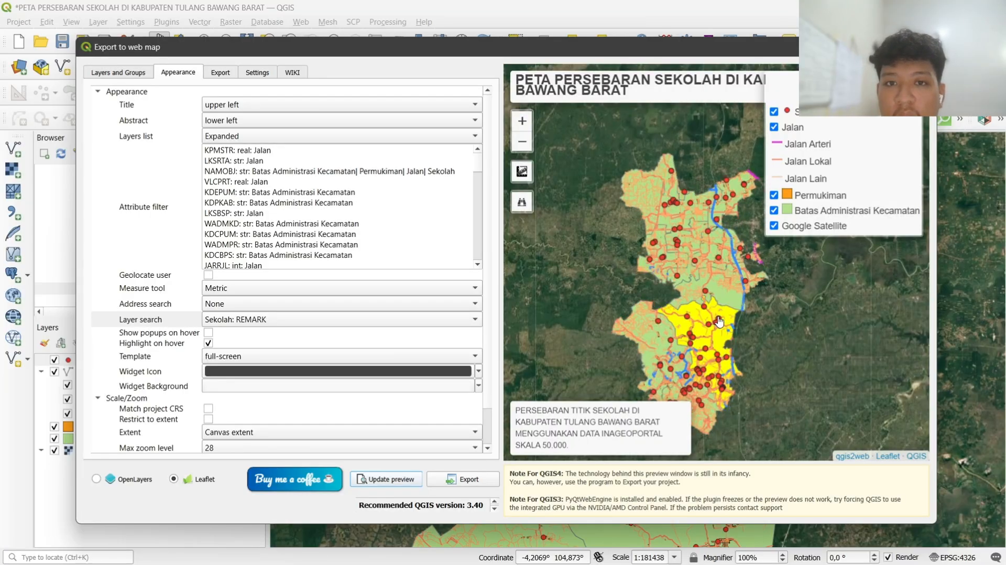
scroll(718, 321, "up", 2)
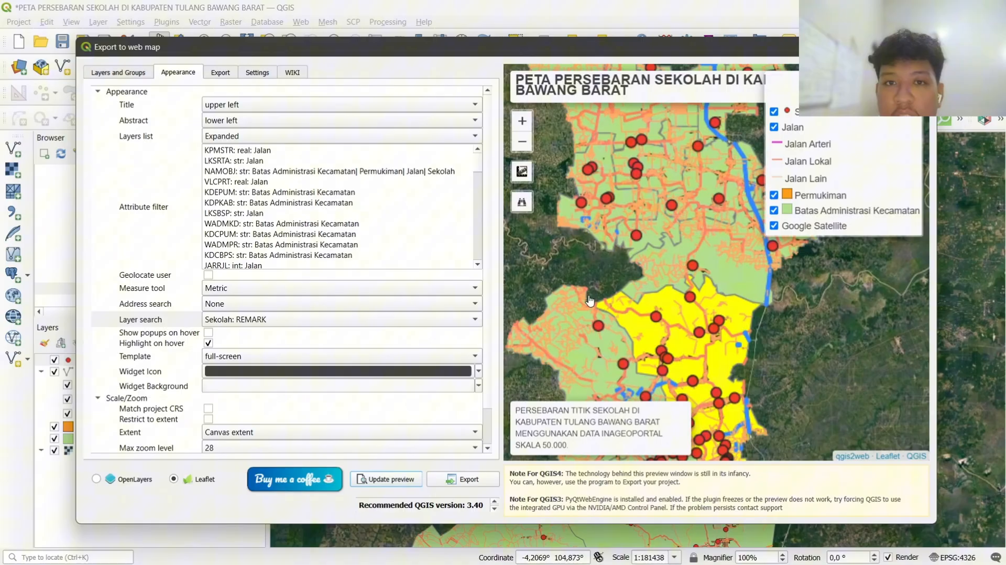
left_click(209, 333)
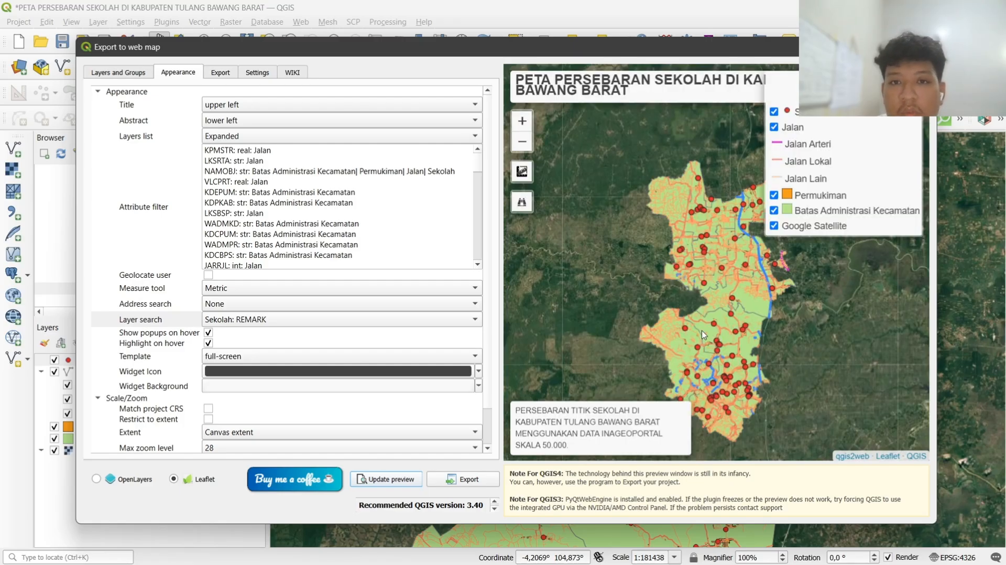
scroll(705, 350, "up", 2)
scroll(705, 350, "up", 2)
mouse_move(644, 273)
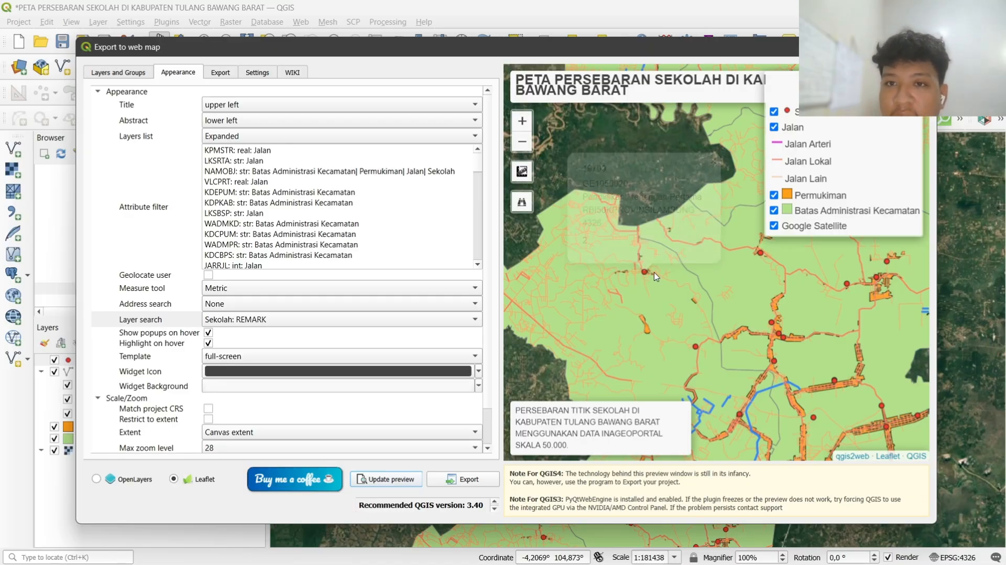
scroll(644, 278, "down", 1)
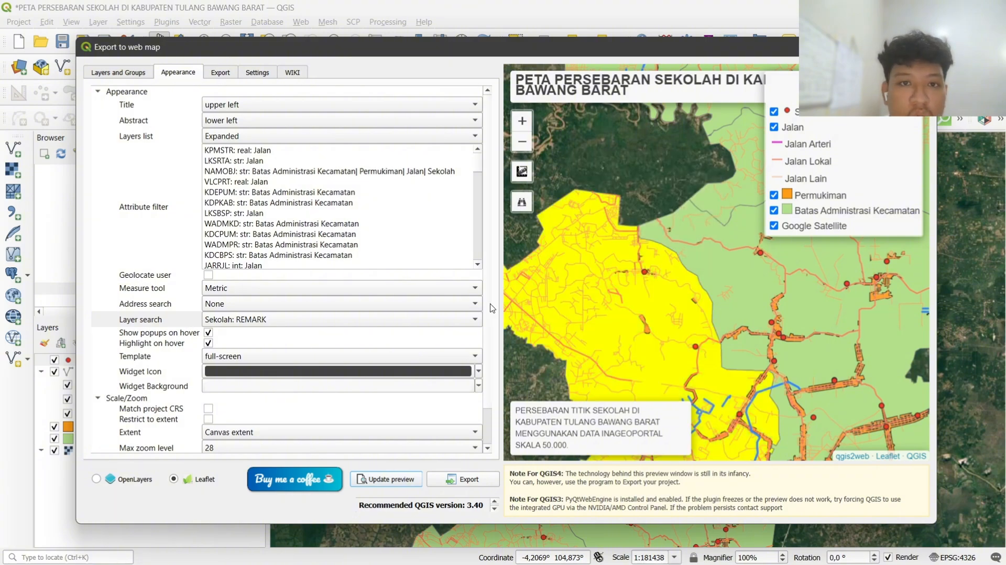
scroll(679, 345, "down", 1)
scroll(679, 345, "up", 1)
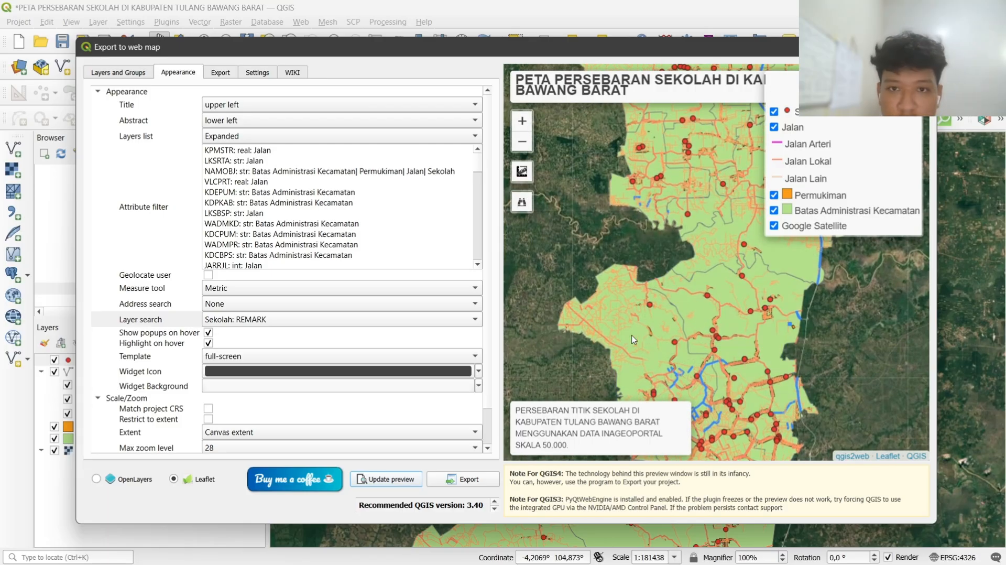
- Turn off highlighting on hover and keep the full-screen template for the web map
left_click(209, 343)
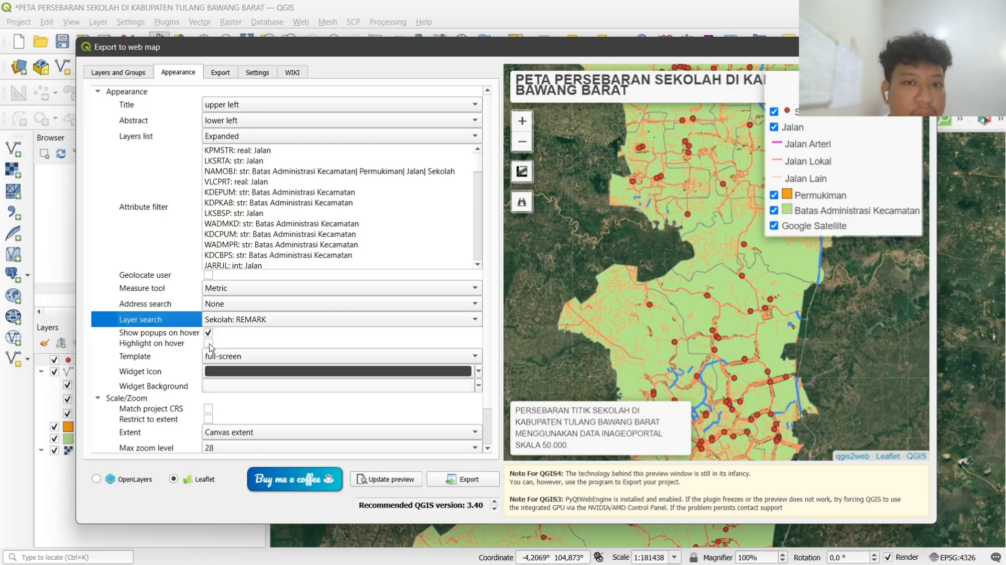
scroll(302, 343, "down", 1)
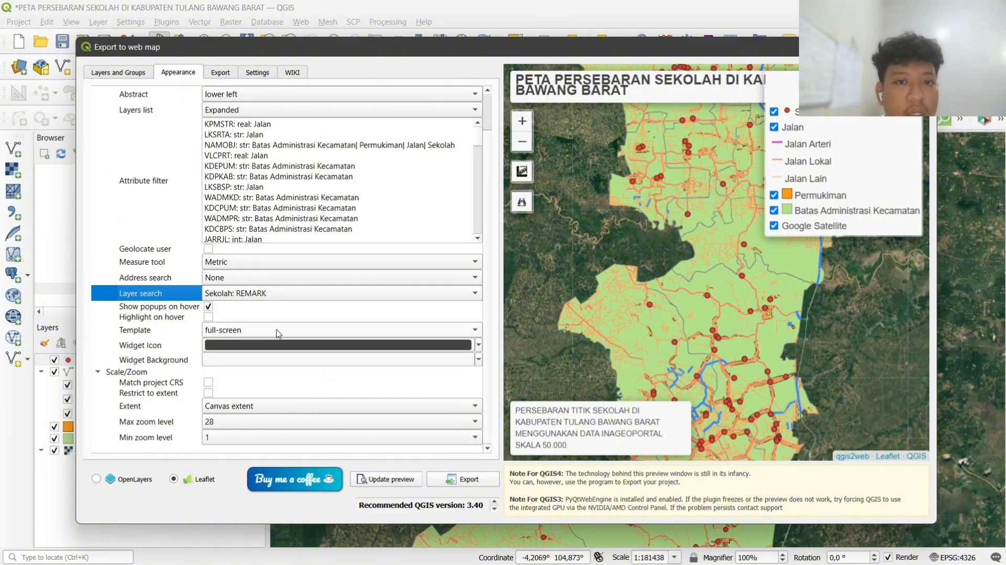
left_click(465, 330)
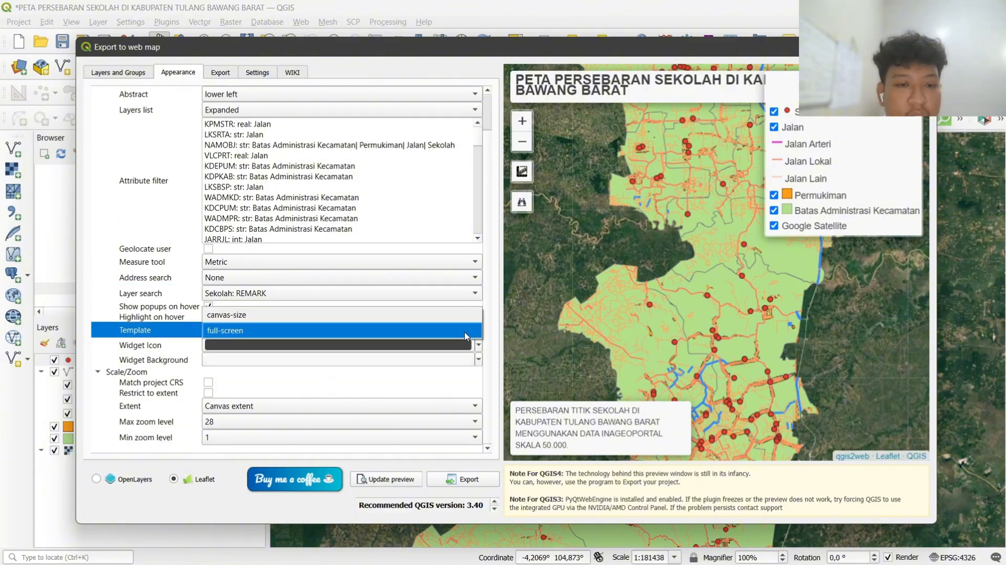
left_click(465, 330)
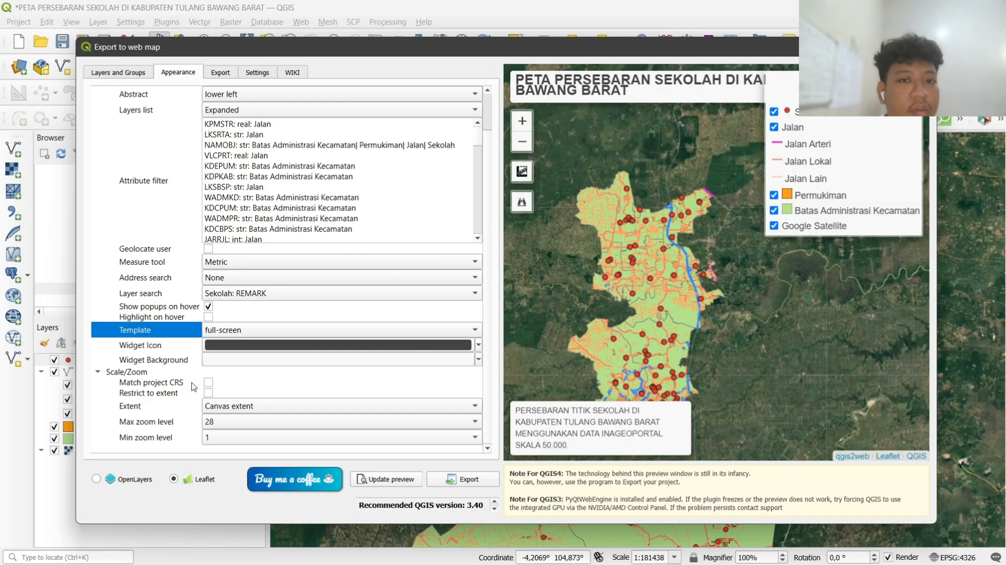
left_click(178, 386)
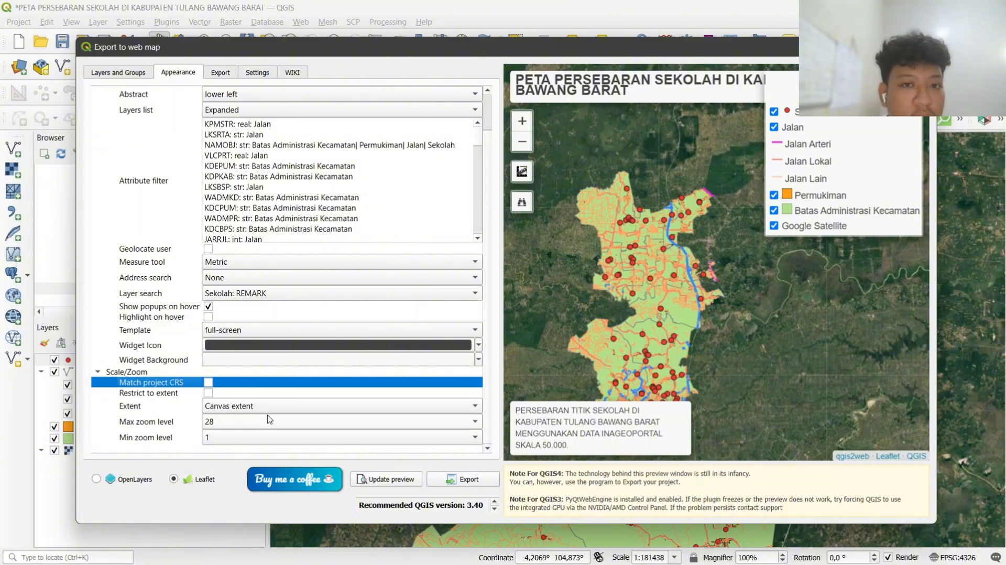
- Open the export folder selection and browse to the Semester 6 > TIG > 00_RESPONSI folder
left_click(230, 74)
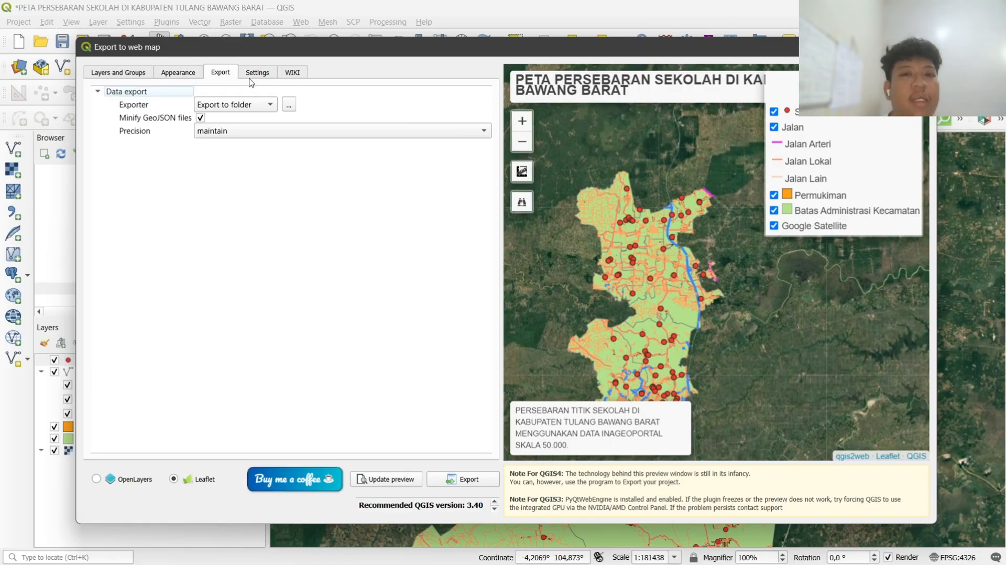
left_click(290, 104)
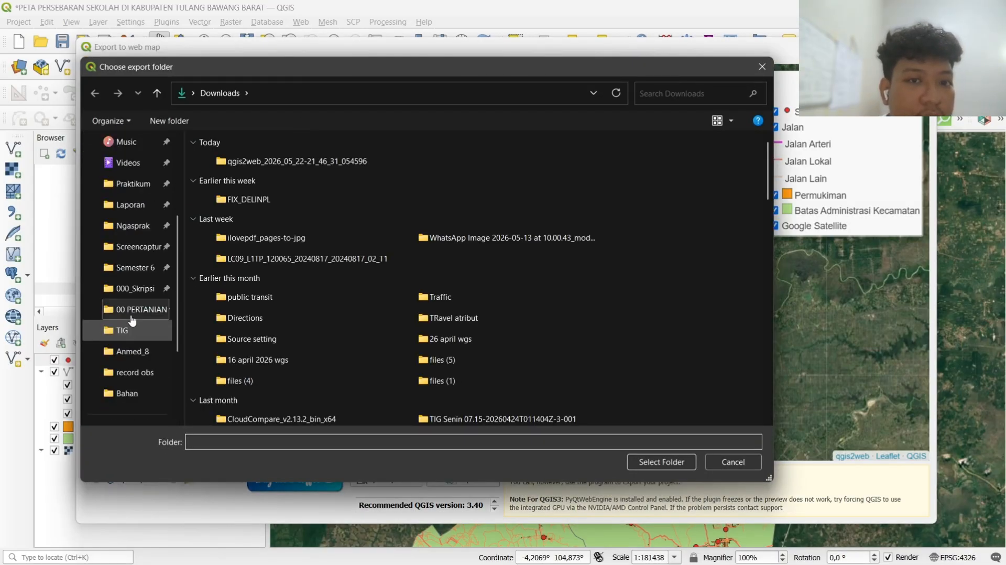
left_click(135, 267)
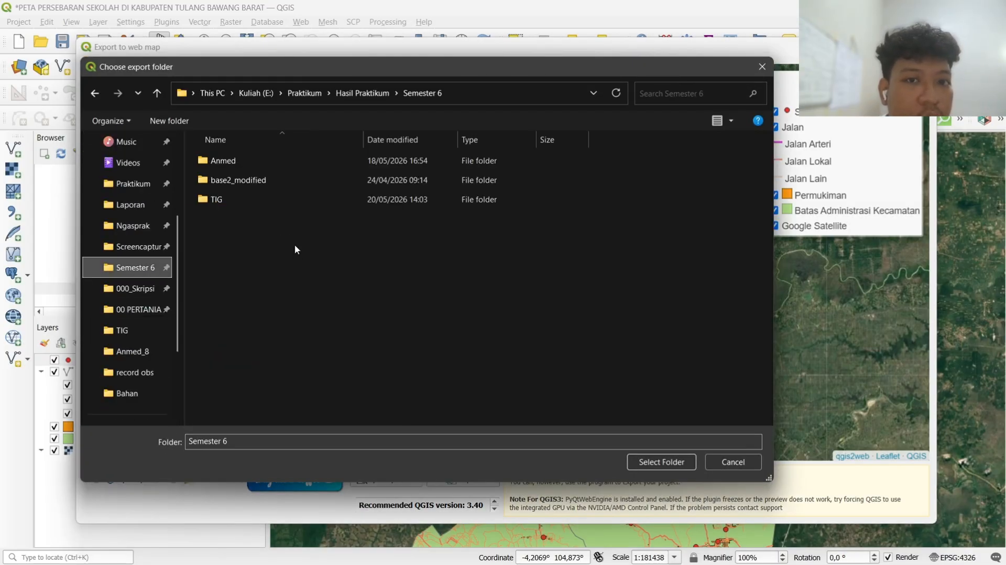
double_click(231, 198)
double_click(231, 160)
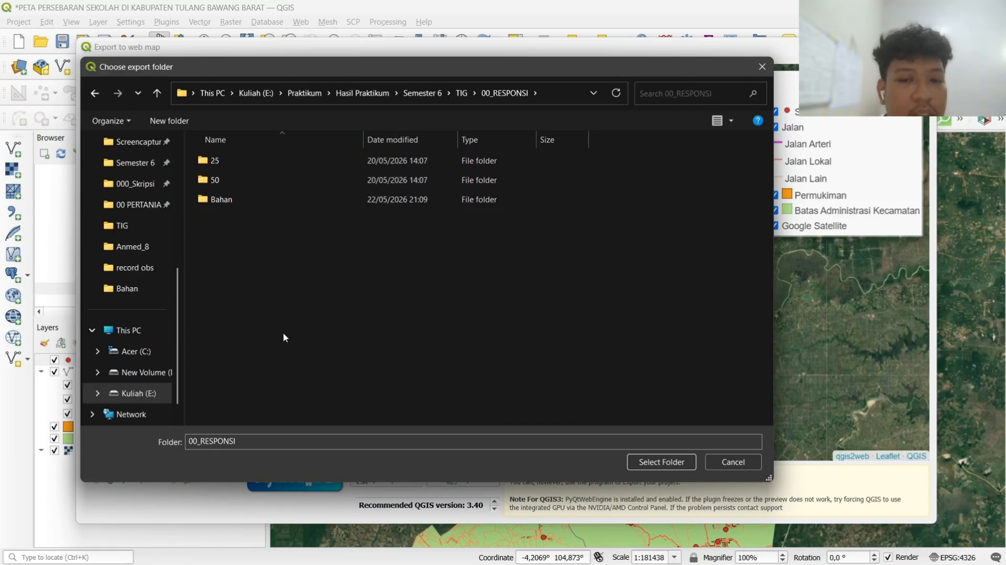
- Create a new folder named WEBGIS inside 00_RESPONSI
right_click(309, 335)
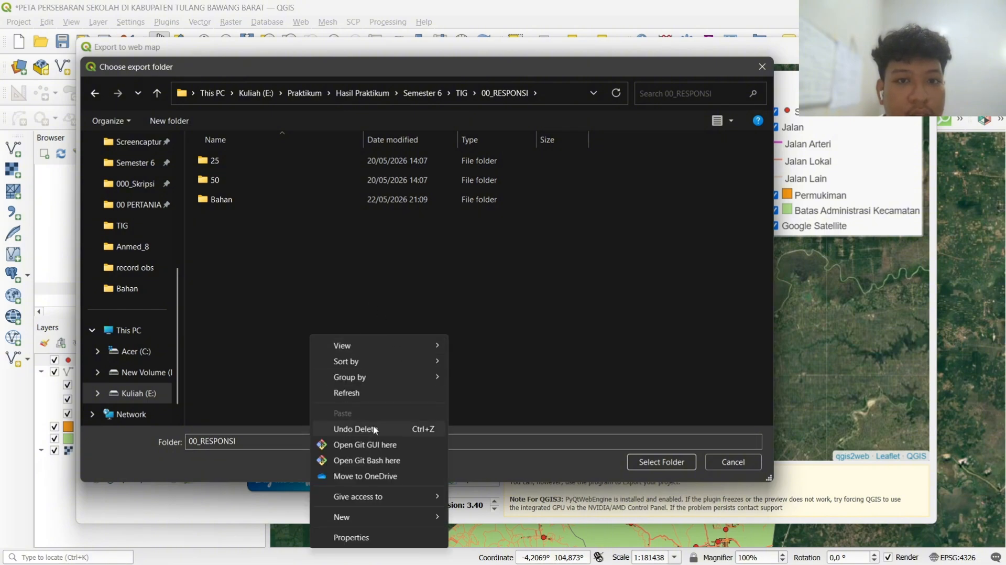
mouse_move(379, 516)
left_click(475, 272)
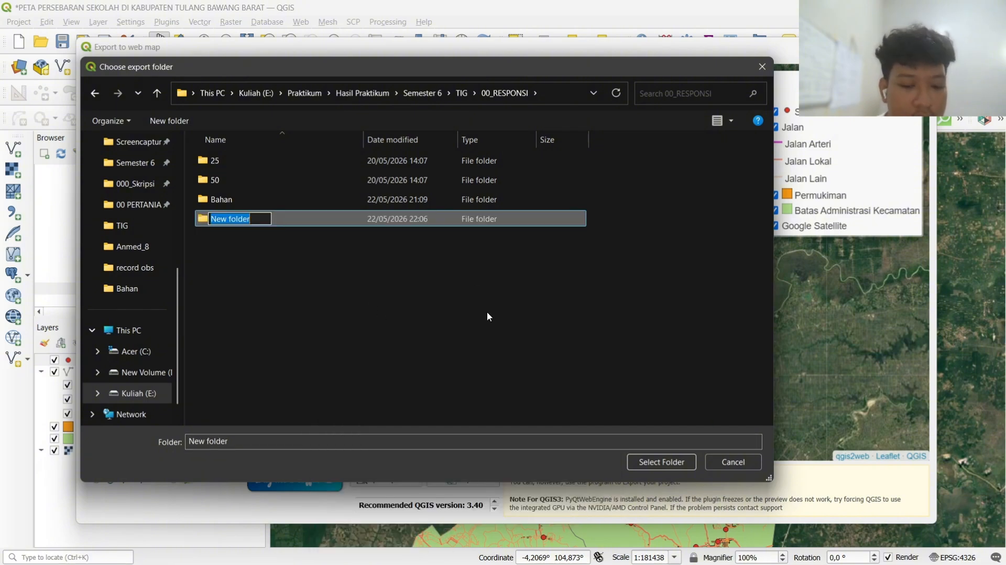
type("WEBGIS")
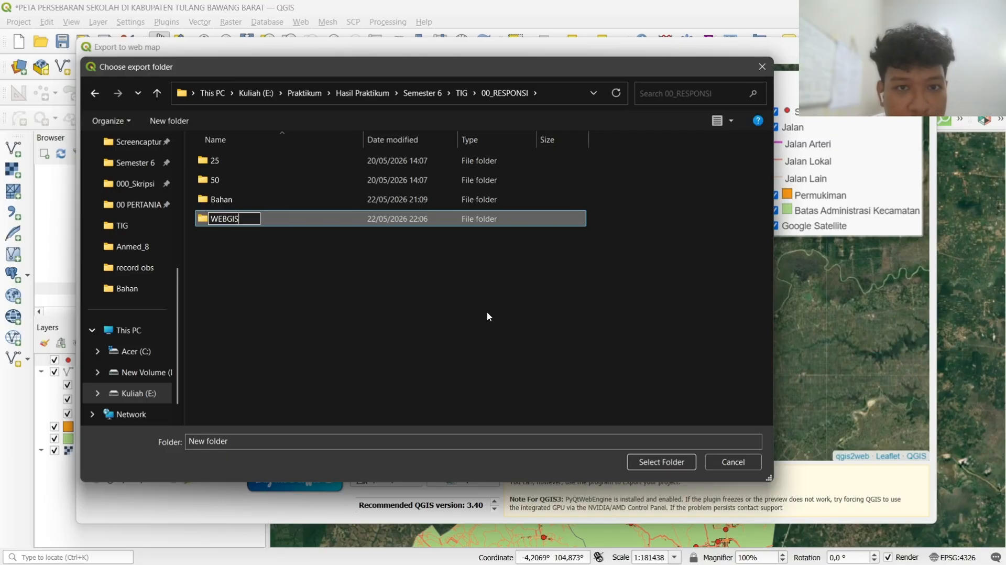
key("Return")
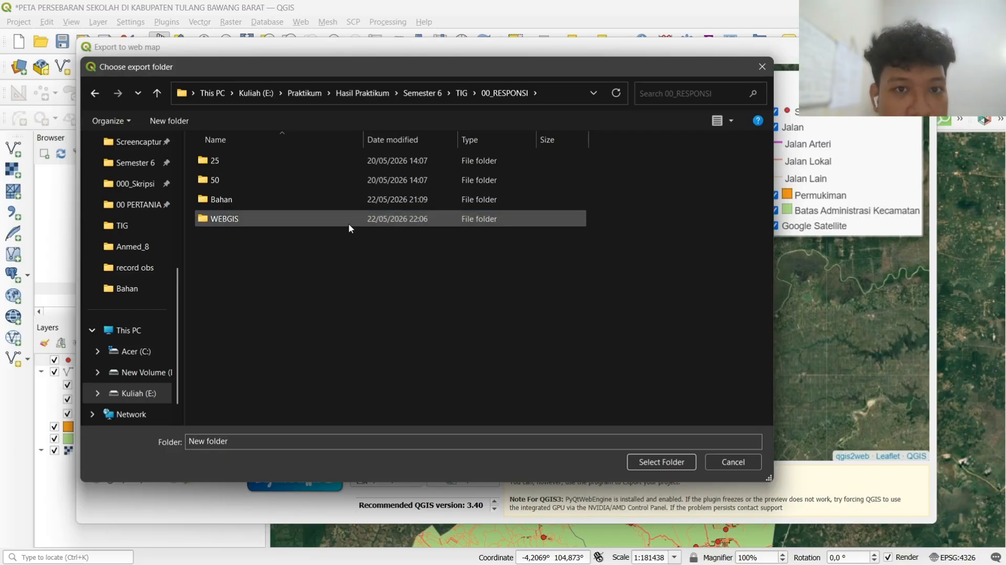
- Choose the WEBGIS folder as the export destination and export the Leaflet web map
double_click(347, 219)
left_click(652, 463)
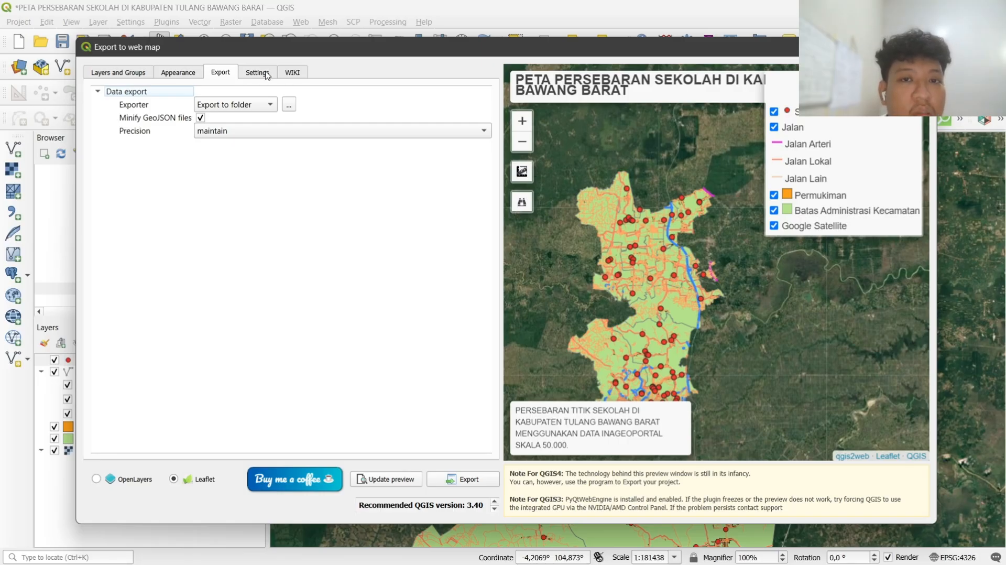
left_click(469, 481)
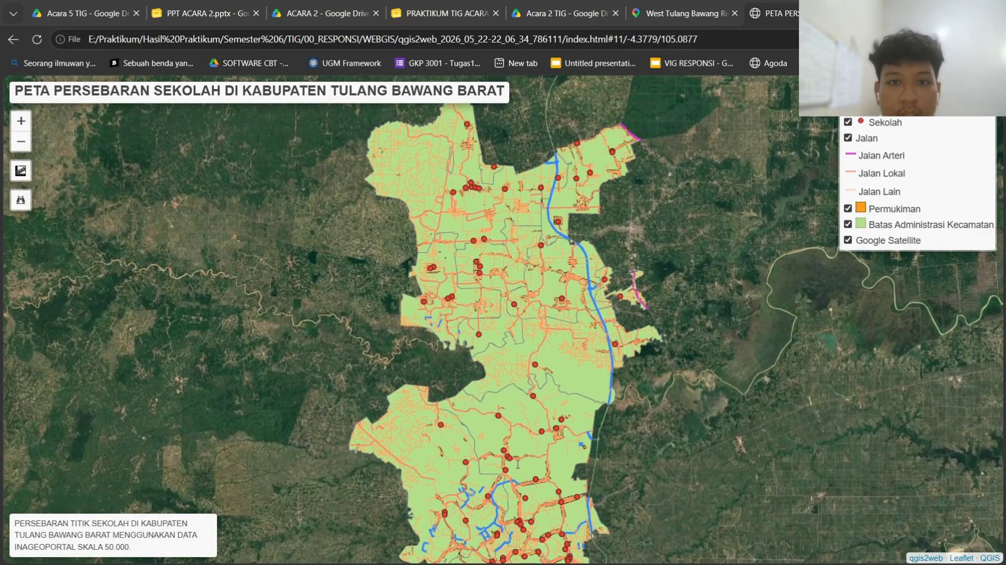
- Examine the exported web map in the browser across several zoom levels, including the kecamatan popups on hover
left_click_drag(518, 464, 528, 411)
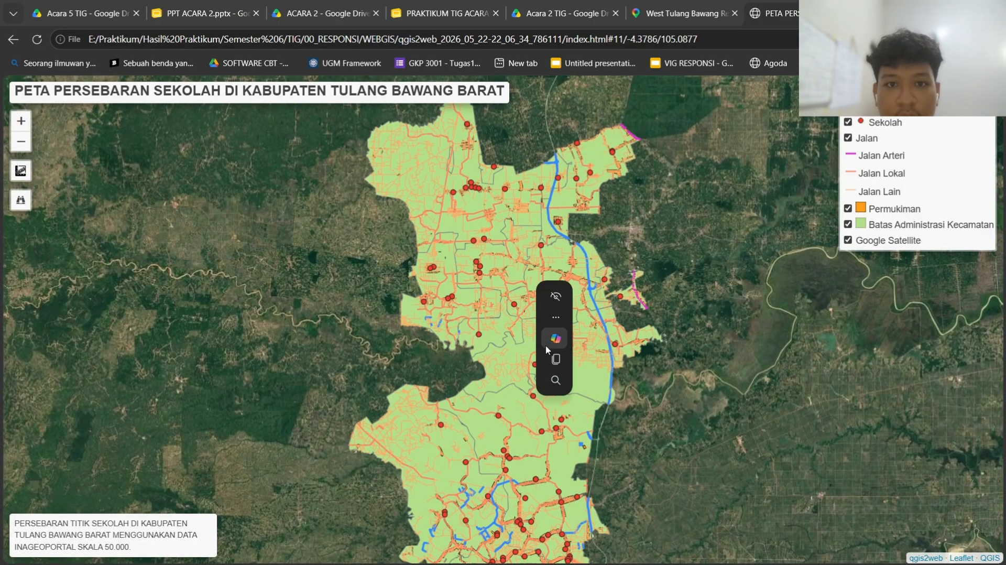
left_click(547, 311)
key("Up")
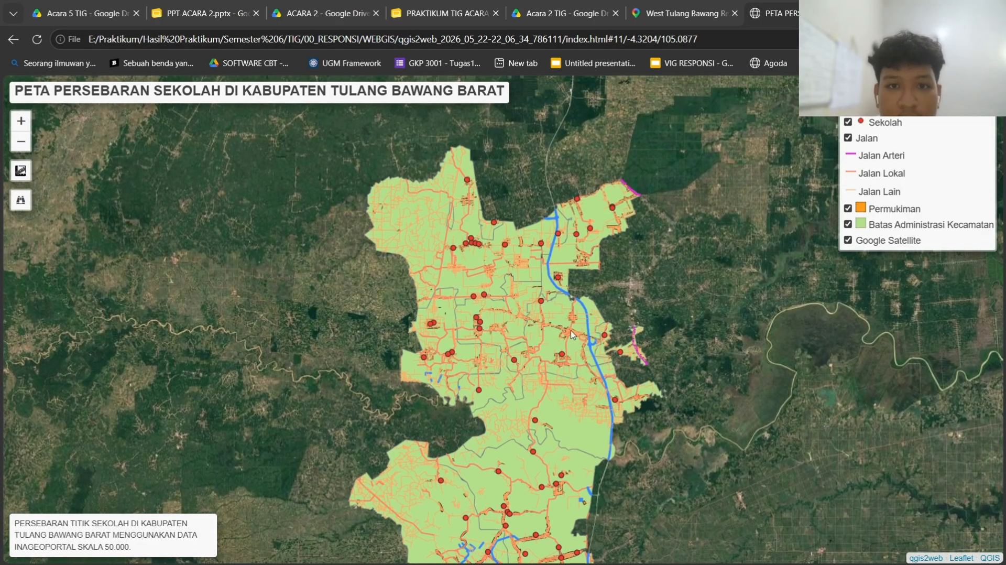
scroll(634, 412, "down", 2)
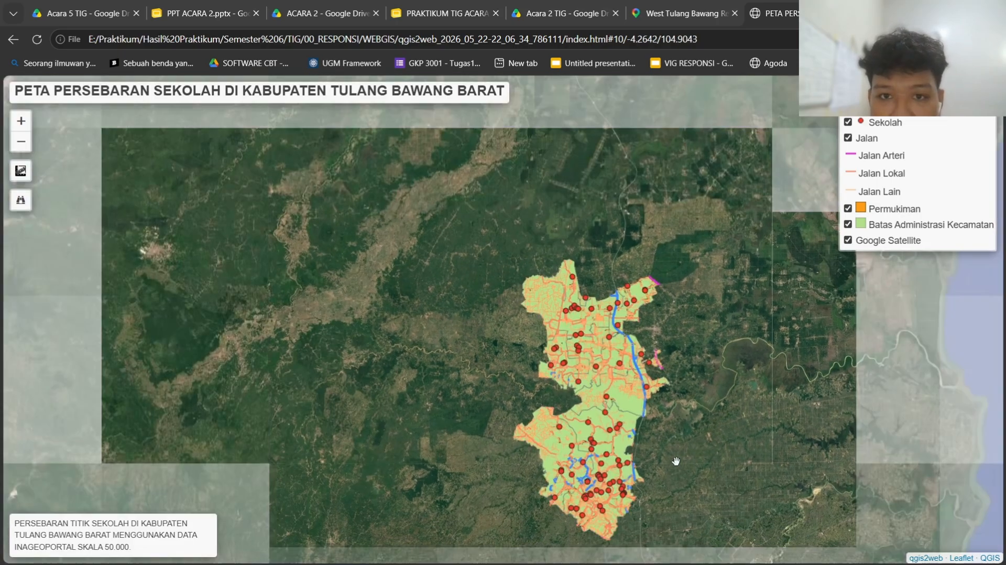
scroll(633, 412, "up", 1)
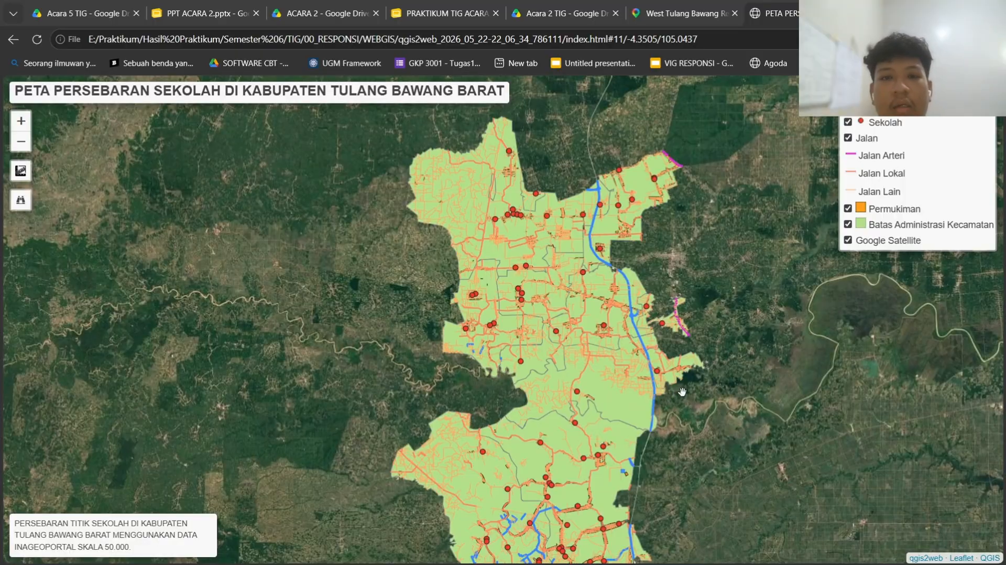
left_click_drag(715, 426, 725, 449)
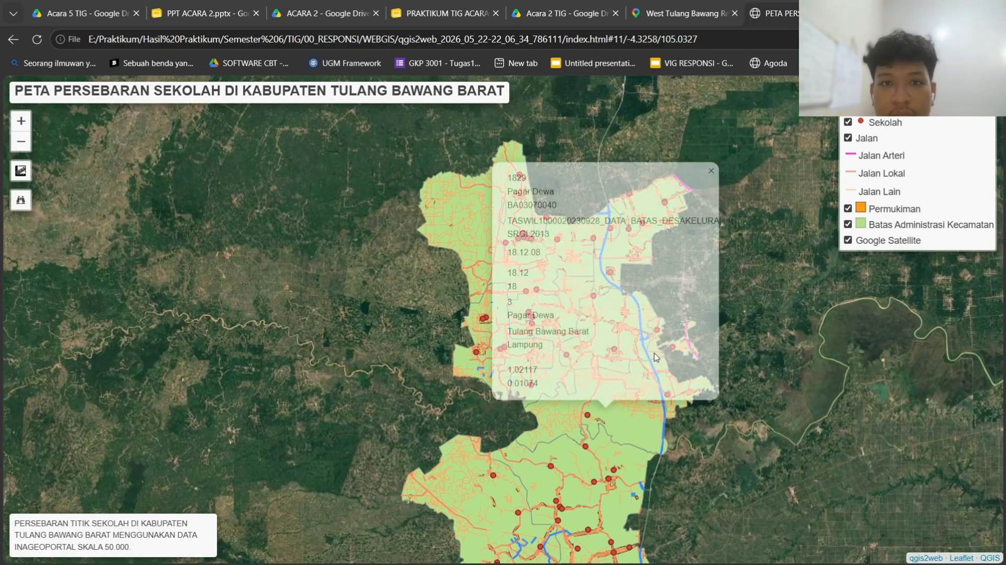
scroll(714, 418, "up", 1)
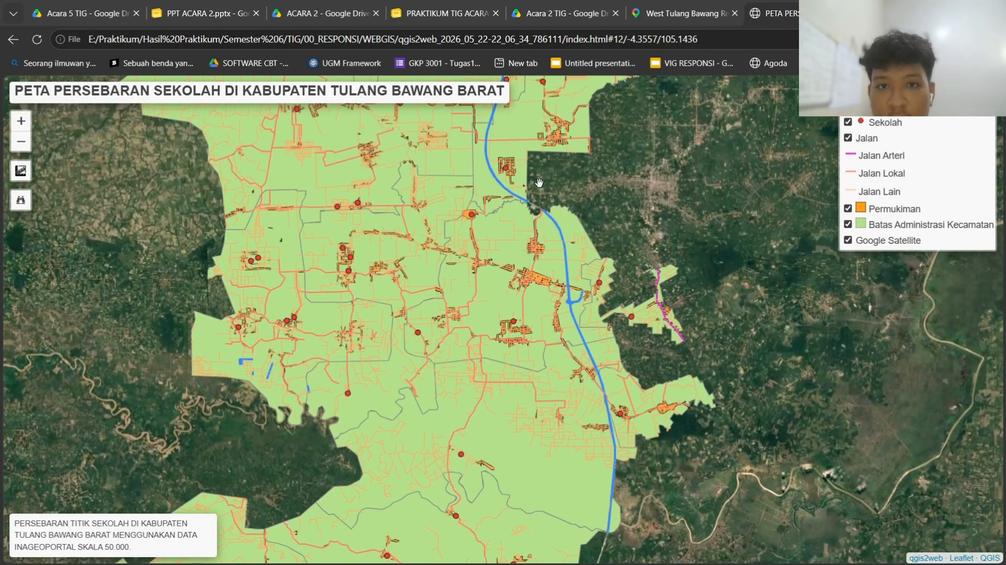
scroll(539, 185, "up", 1)
scroll(554, 314, "down", 3)
scroll(590, 381, "up", 3)
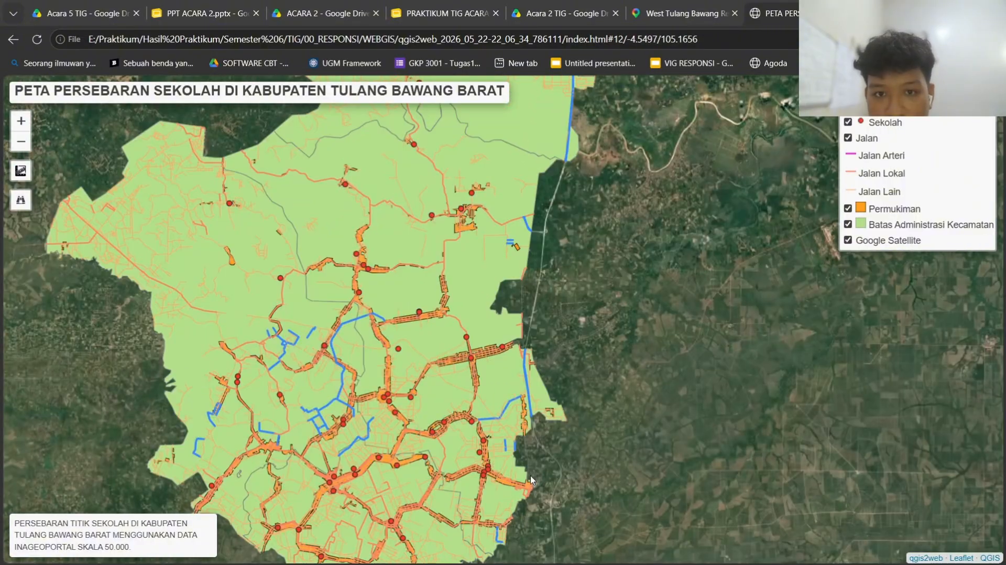
scroll(545, 414, "down", 2)
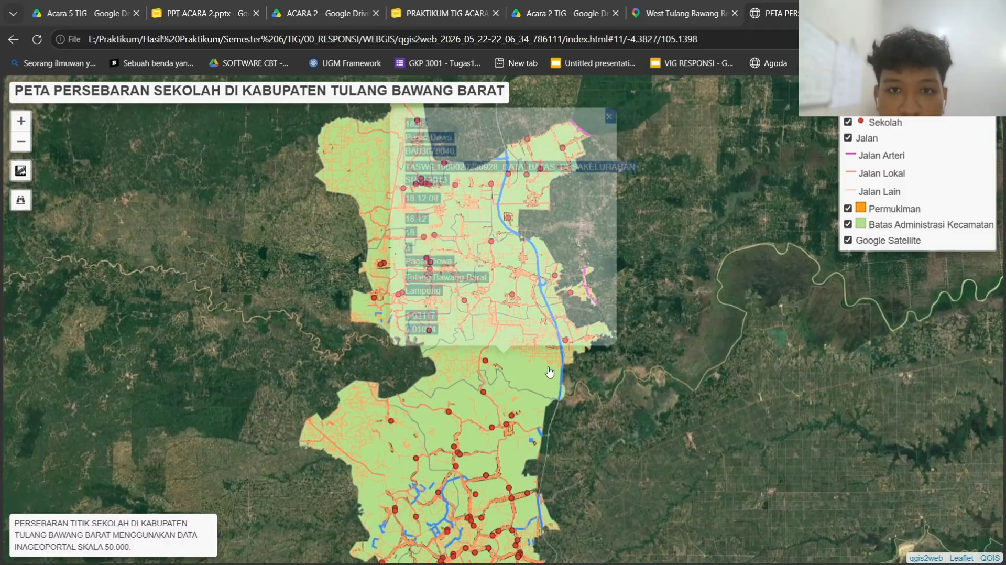
left_click_drag(462, 232, 462, 281)
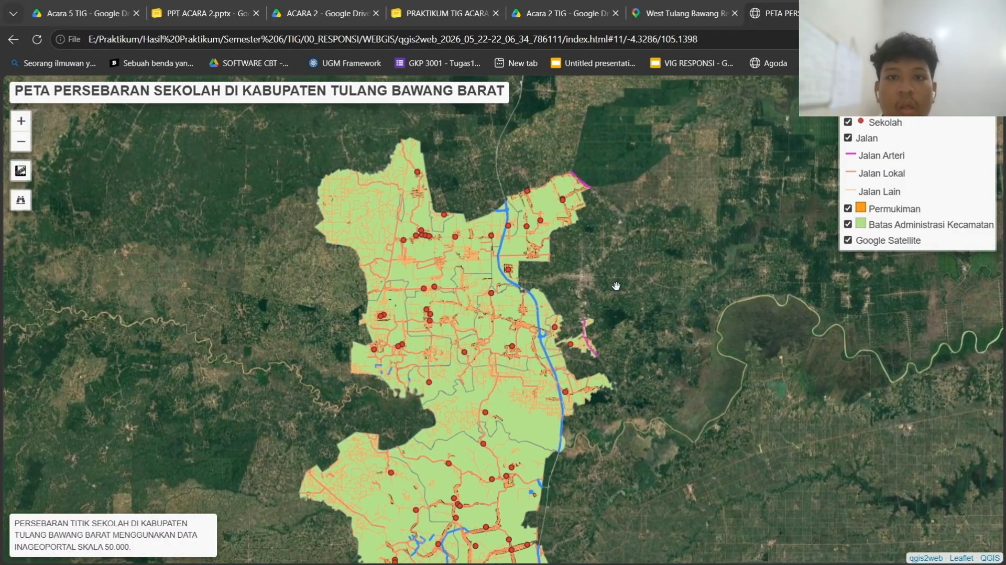
left_click_drag(504, 321, 504, 417)
left_click_drag(660, 490, 687, 406)
left_click_drag(712, 503, 736, 476)
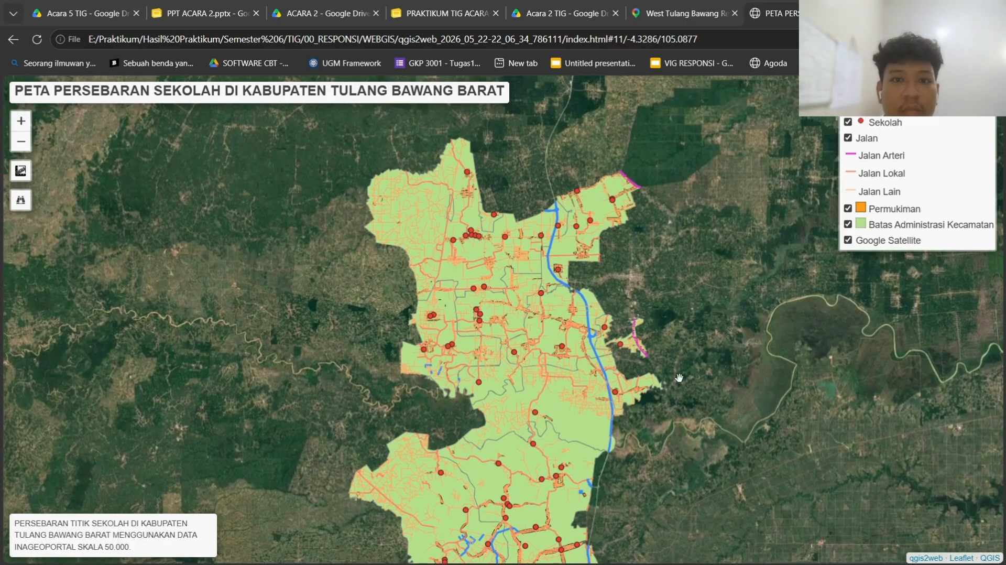
scroll(623, 454, "up", 1)
scroll(635, 458, "down", 3)
scroll(639, 461, "up", 2)
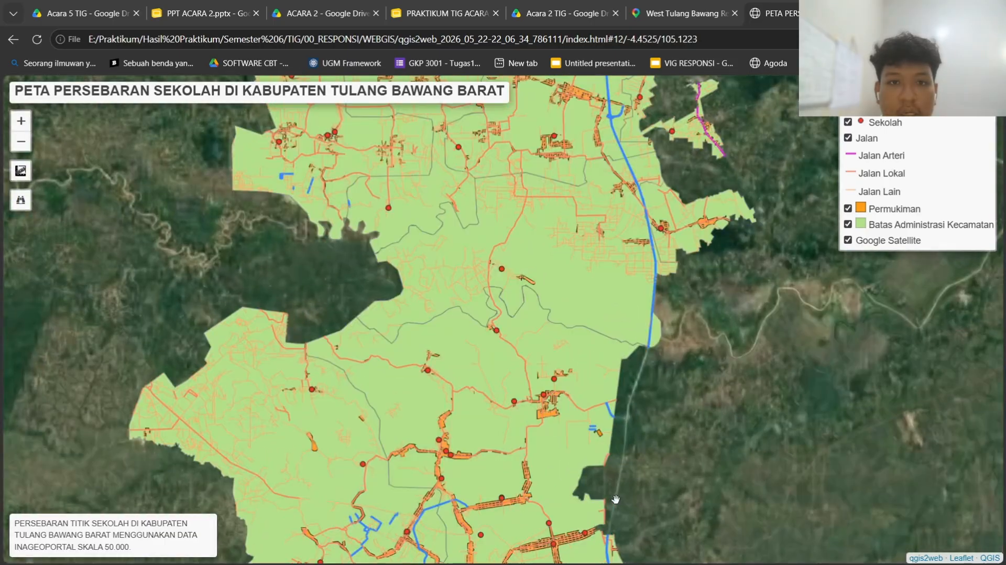
scroll(639, 461, "down", 1)
key("Up")
key("Up")
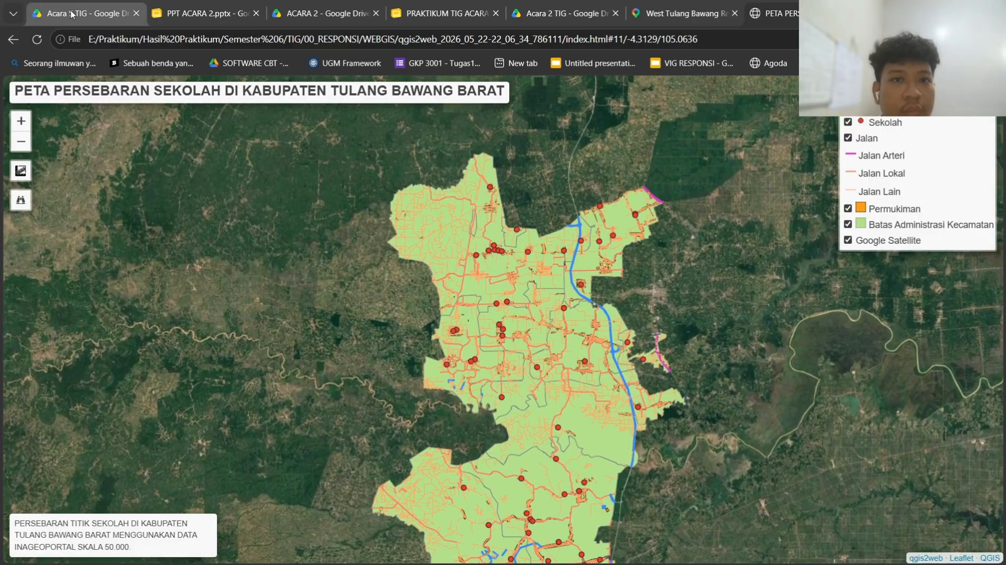
- Copy the C.2 Circle (Objek Lingkaran) code block from the Acara 5 practicum guide in the browser
left_click(84, 23)
left_click(591, 335)
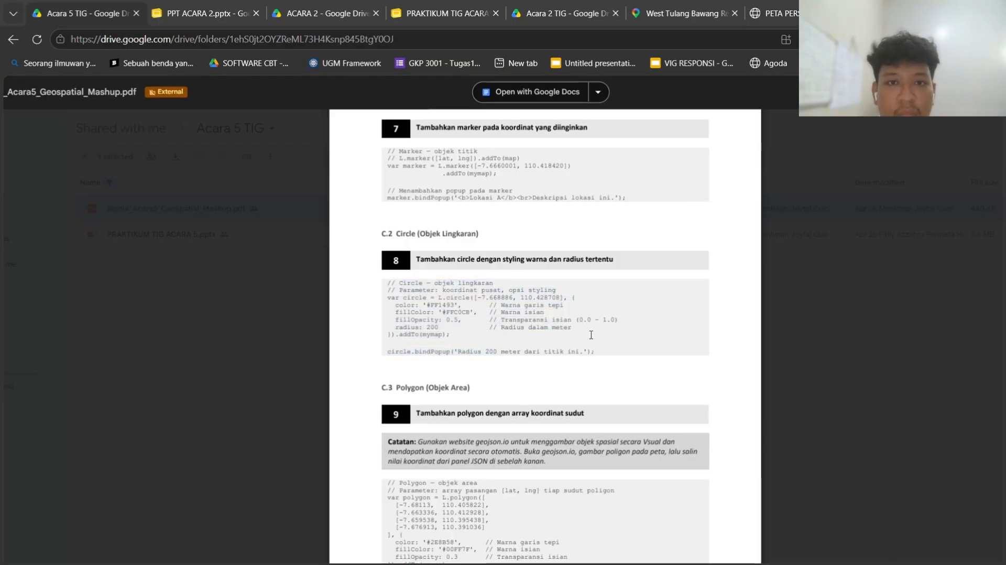
scroll(578, 341, "down", 1)
key("ctrl+plus")
key("ctrl+plus")
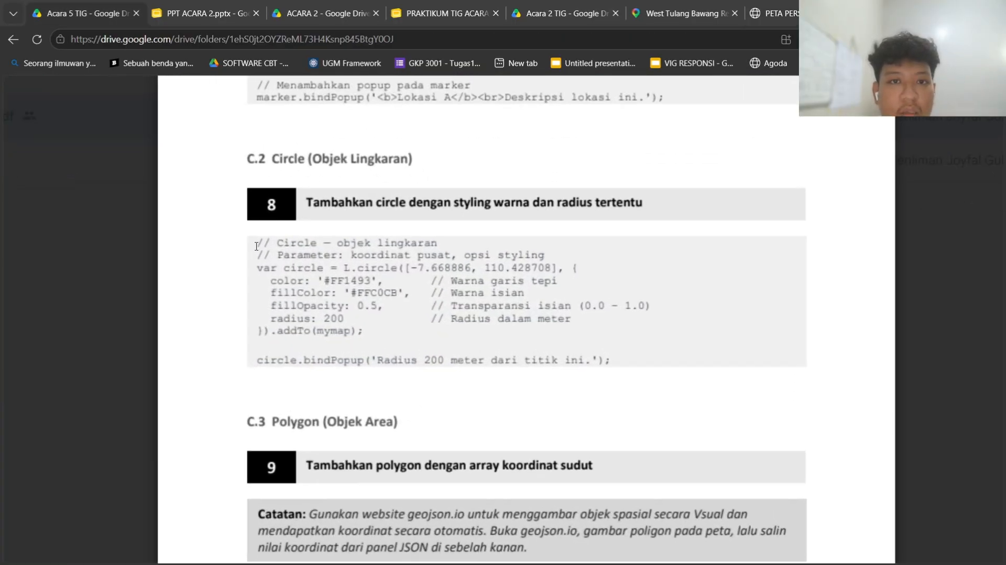
left_click_drag(256, 247, 621, 360)
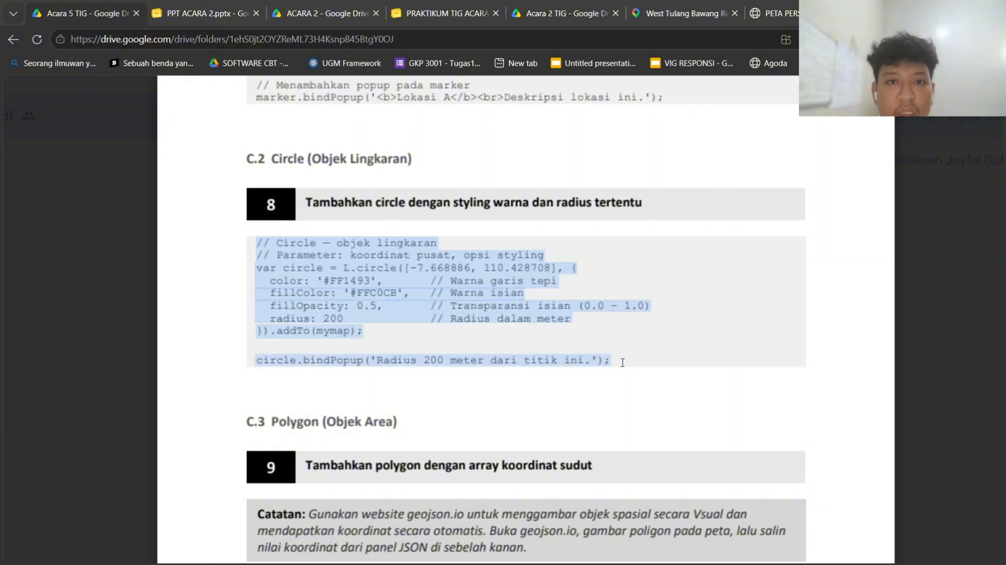
right_click(360, 292)
left_click(403, 313)
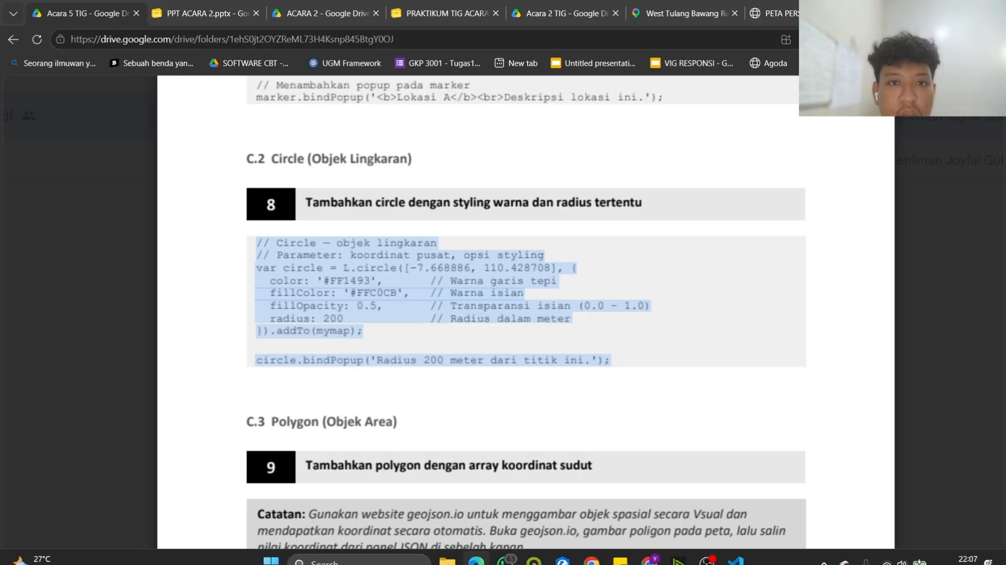
- Switch to File Explorer and open the exported qgis2web folder under Semester 6 > TIG > 00_RESPONSI > WEBGIS
left_click(450, 558)
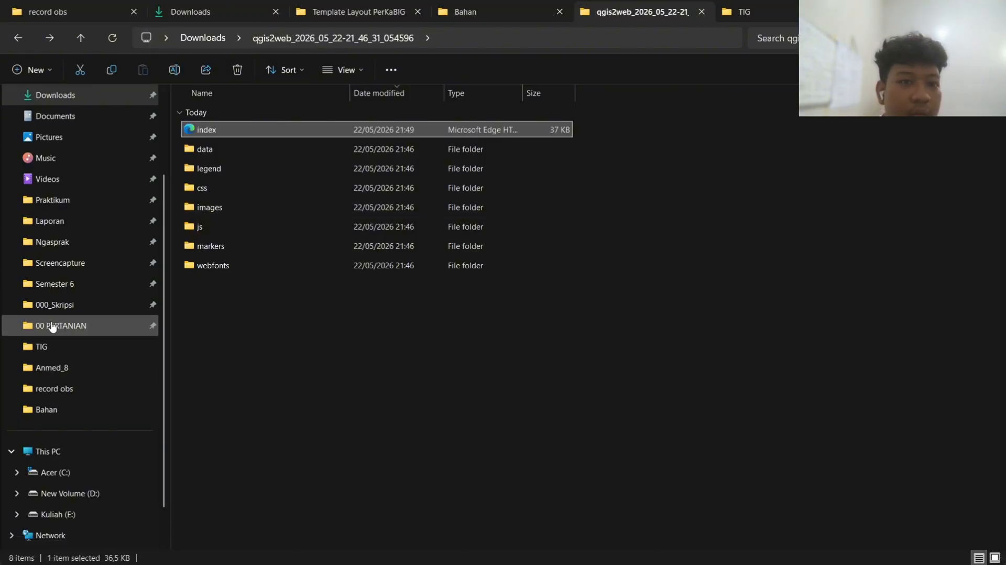
left_click(81, 282)
double_click(239, 154)
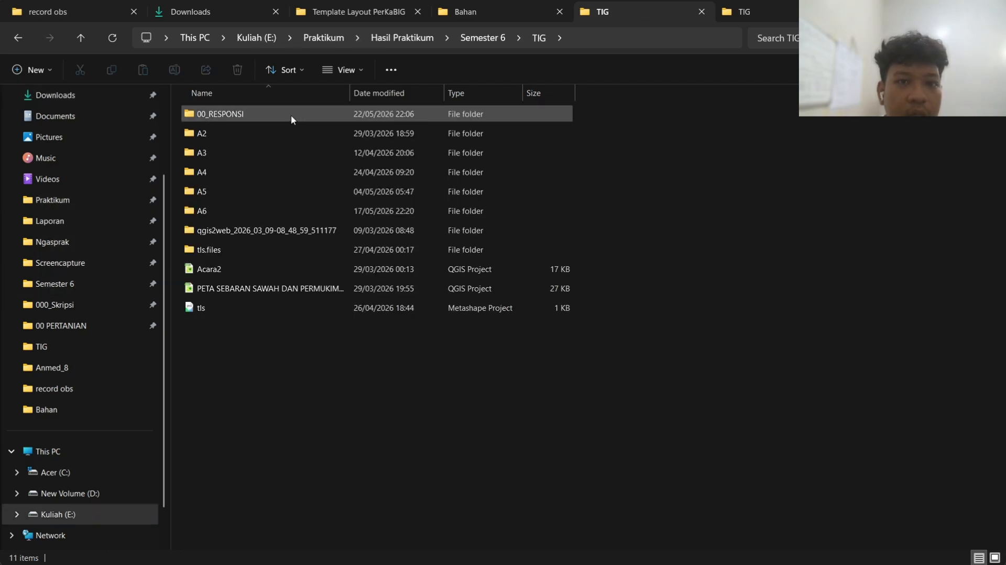
double_click(291, 115)
double_click(269, 172)
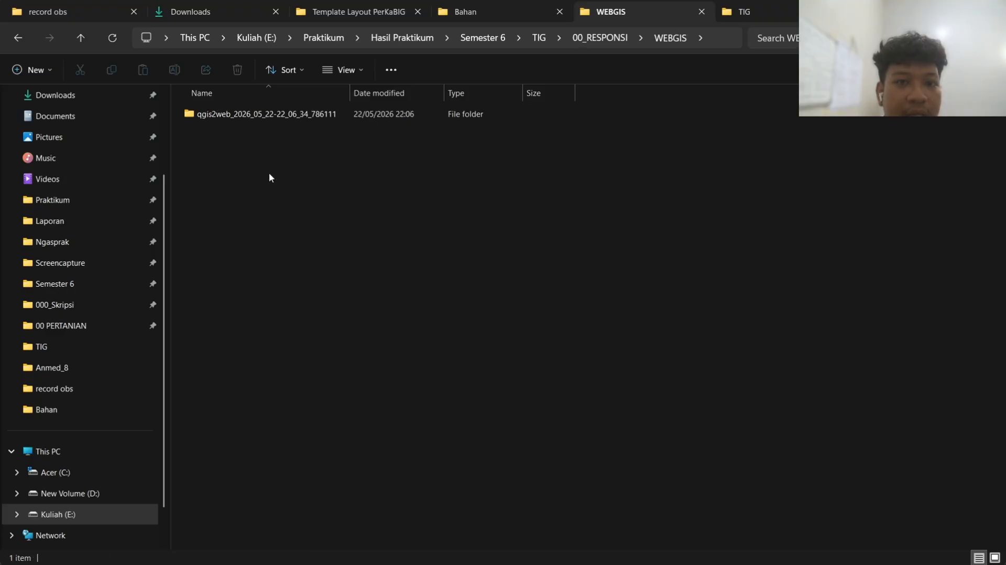
double_click(286, 114)
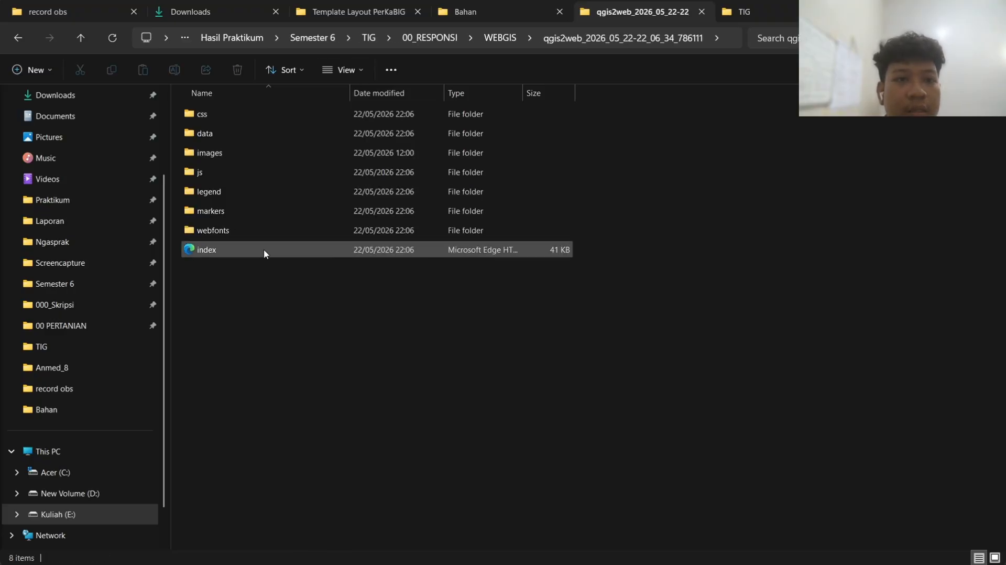
- Open the exported index file in Visual Studio Code and allow the untrusted file
right_click(264, 252)
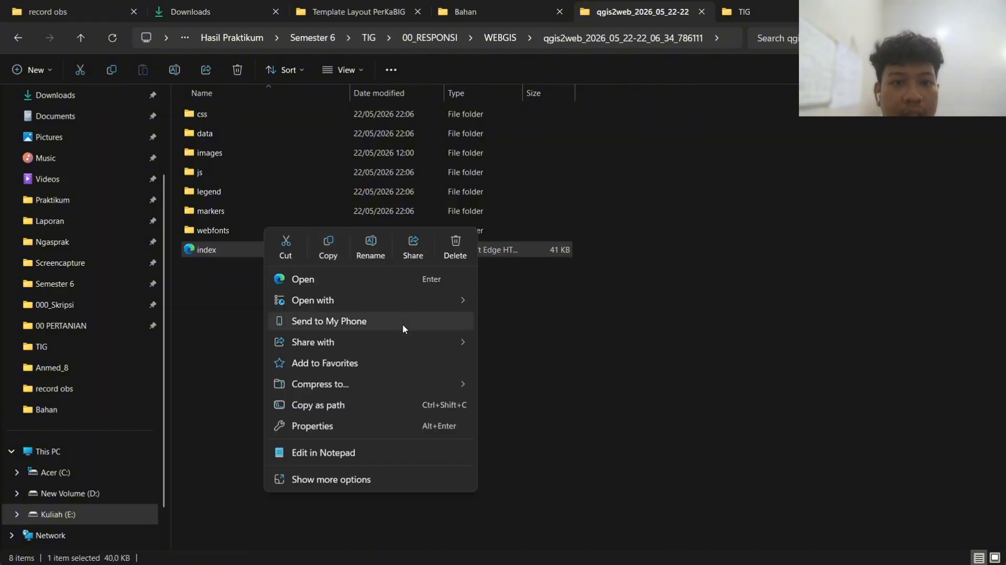
mouse_move(398, 300)
left_click(499, 406)
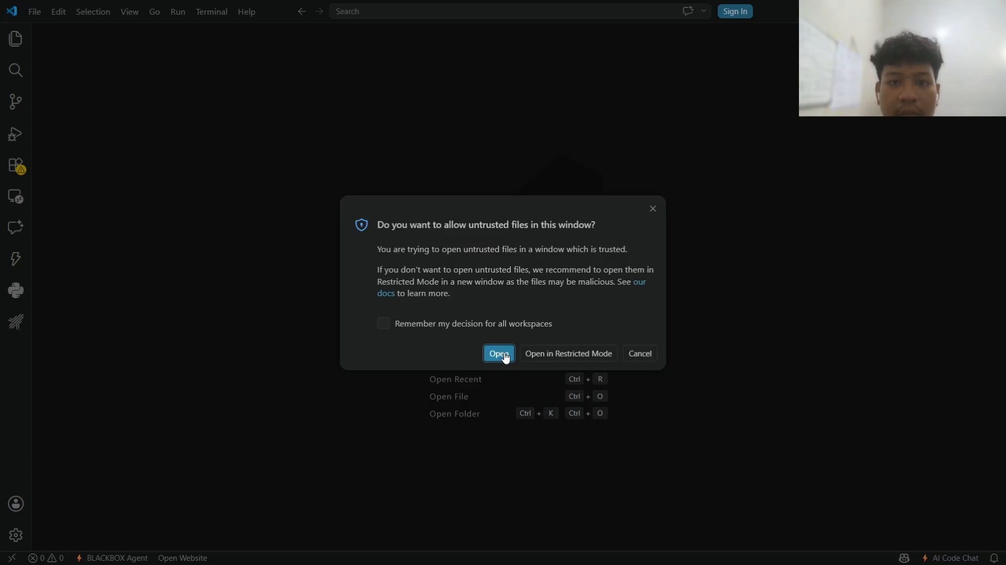
left_click(505, 356)
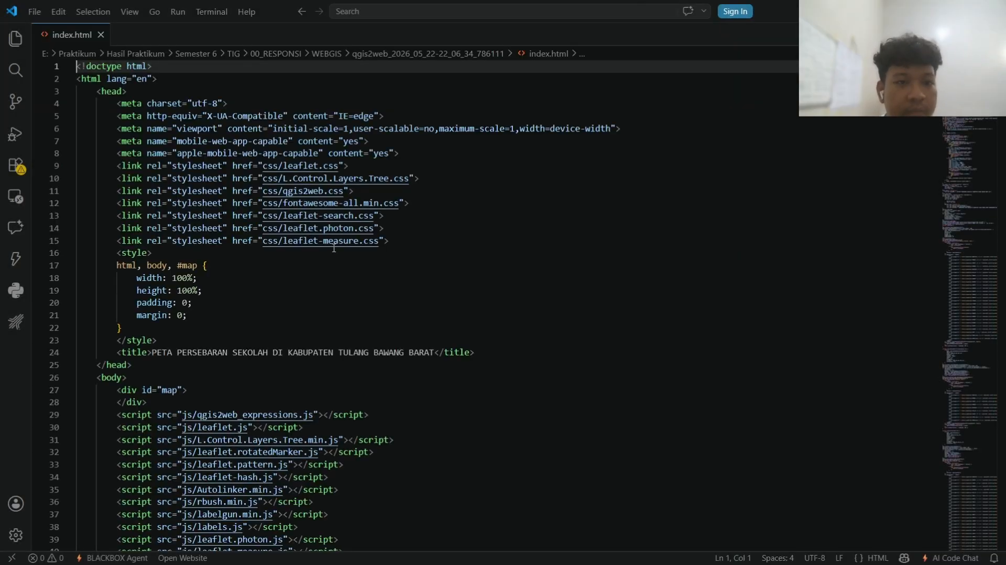
- Paste the copied L.circle code block into index.html after the last if/else block, just before the closing script tag
scroll(334, 248, "down", 20)
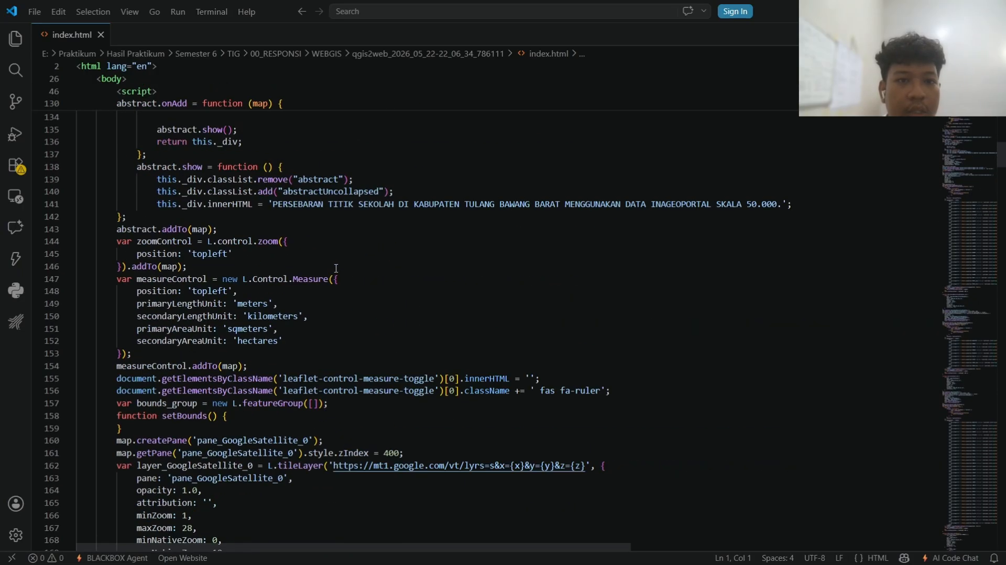
scroll(336, 268, "down", 20)
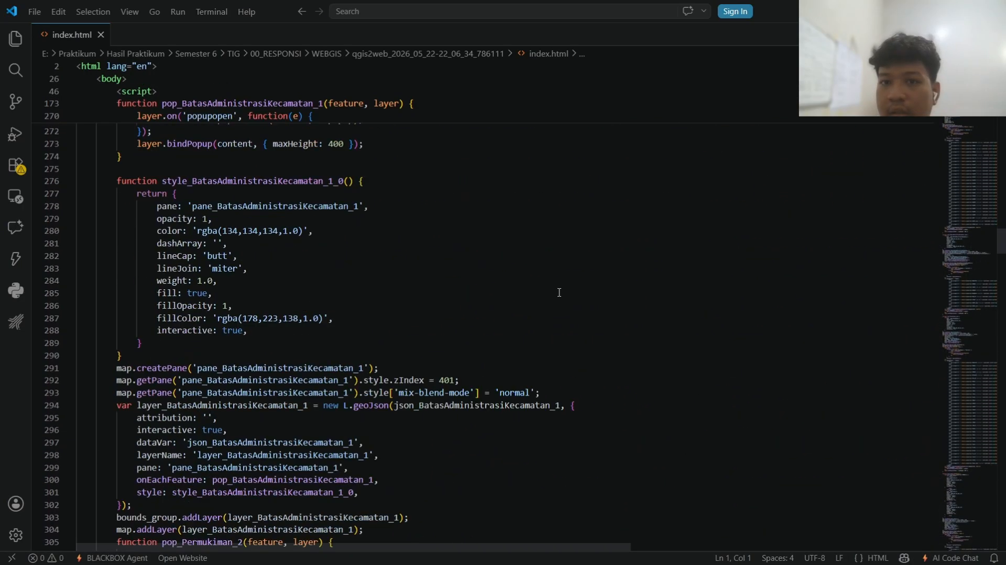
scroll(558, 292, "down", 20)
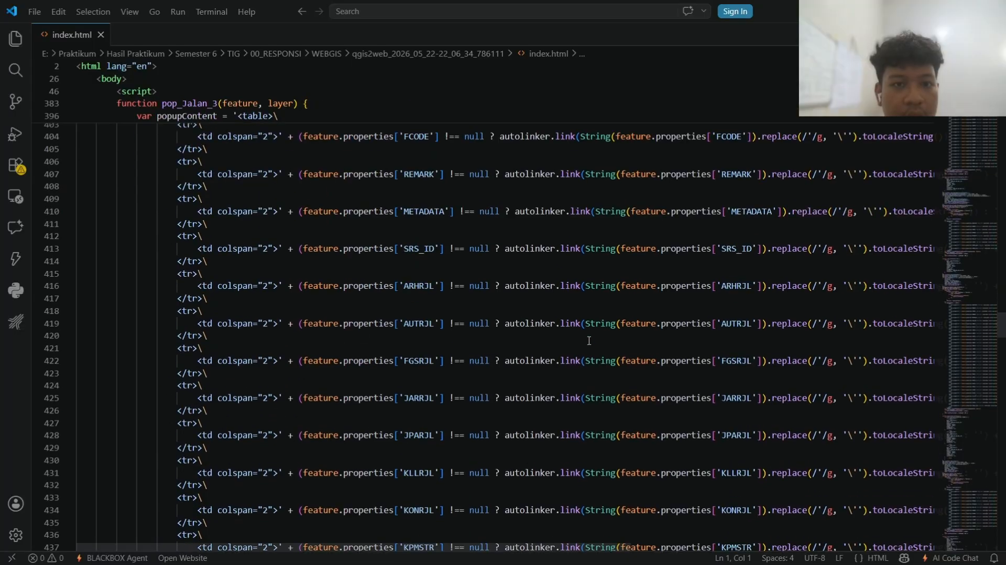
scroll(589, 341, "down", 20)
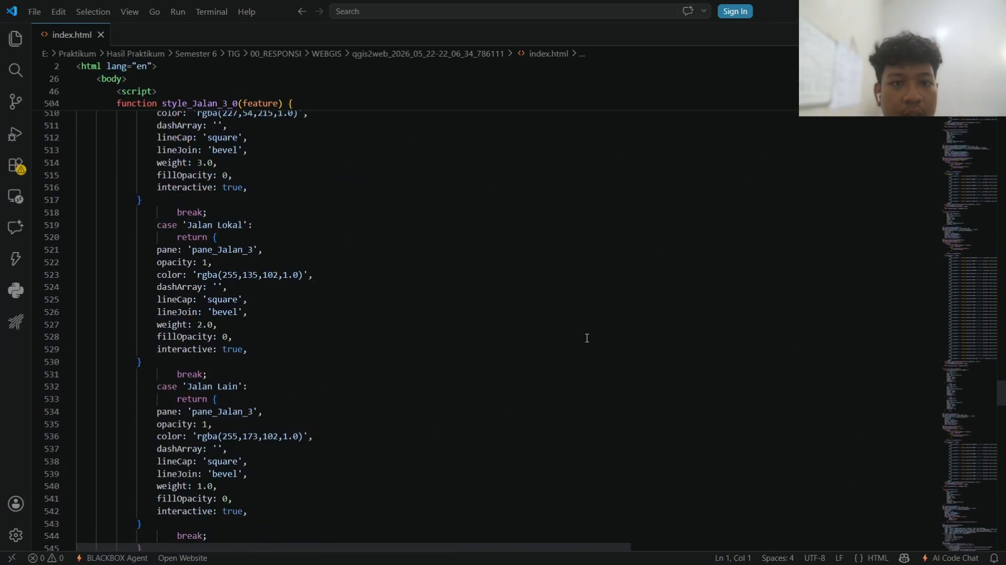
scroll(587, 338, "down", 20)
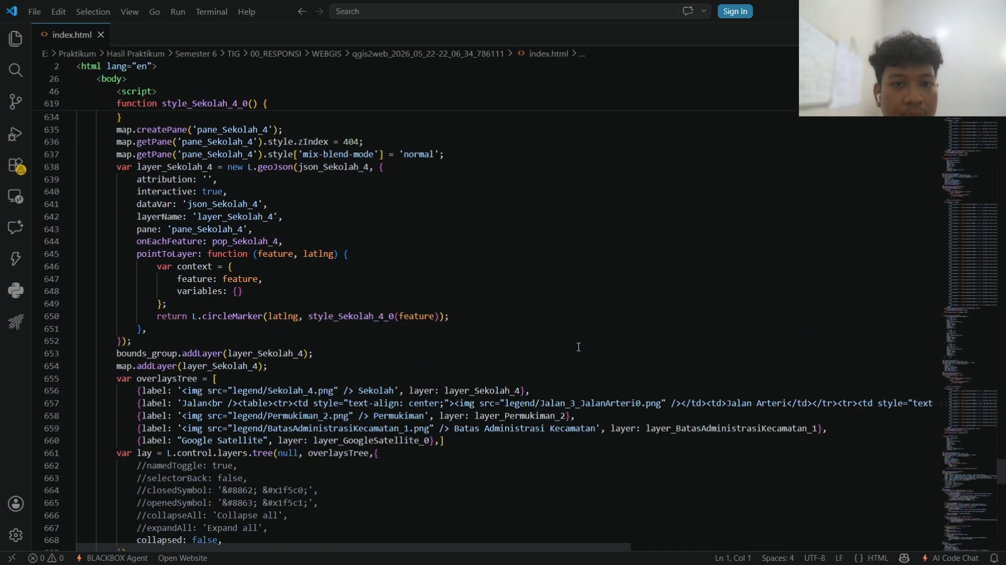
scroll(578, 347, "down", 20)
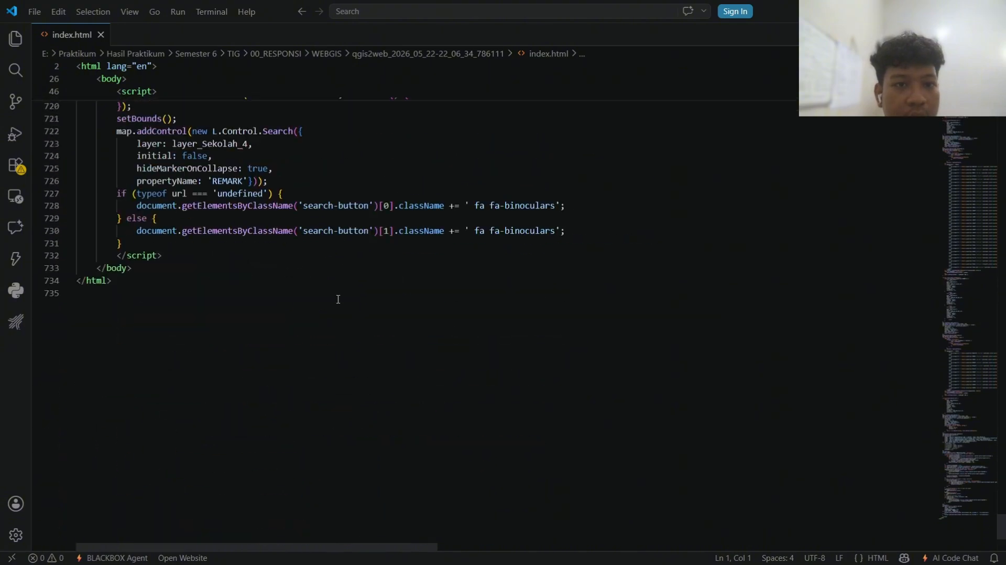
scroll(128, 302, "up", 1)
left_click(139, 274)
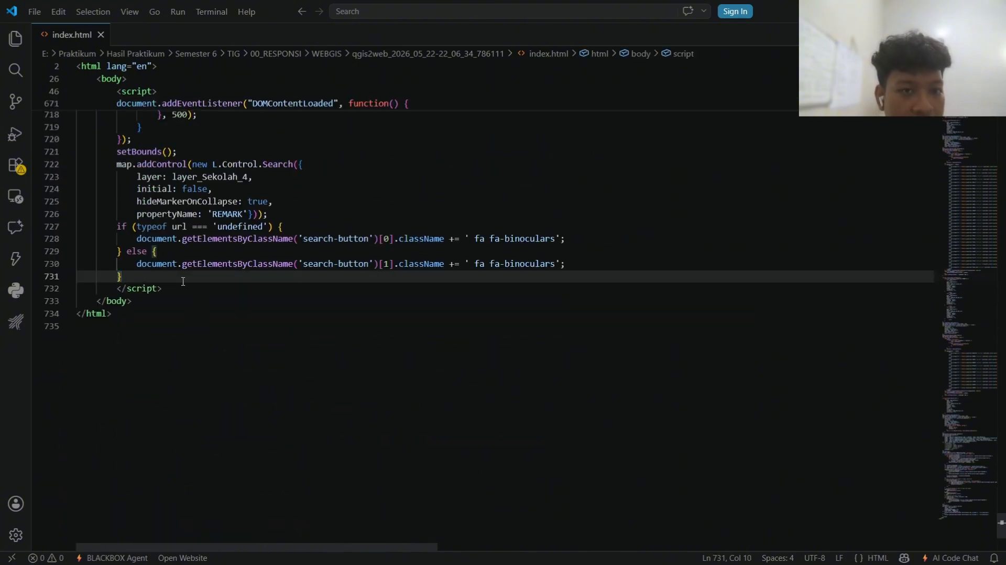
key("Return")
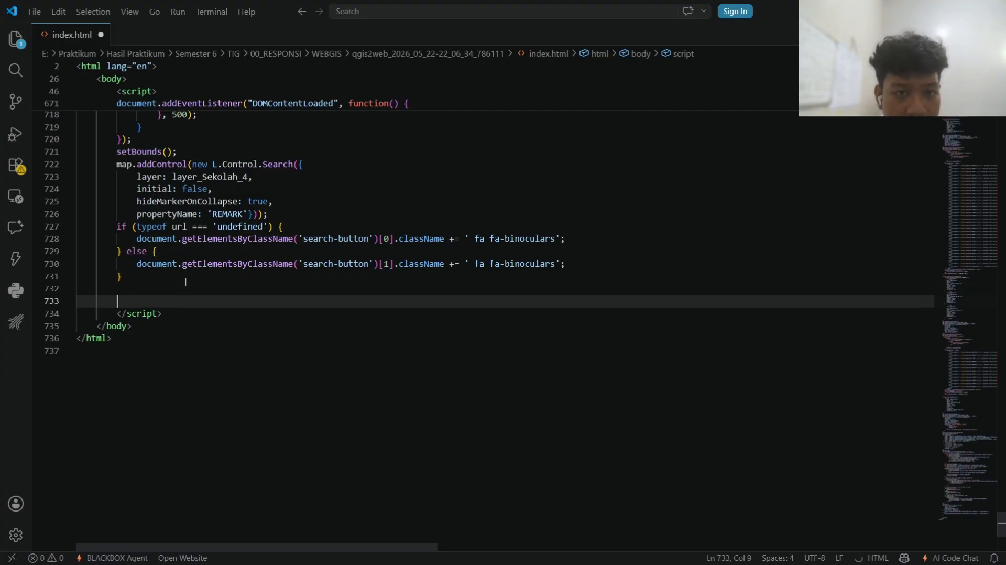
type("// Circle – objek lingkaran // Parameter: koordinat pusat, opsi styling var circle = L.circle([-7.668886, 110.428708], { color: '#FF1493', // Warna garis tepi fillColor: '#FFC0CB', // Warna isian fillOpacity: 0.5, // Transparansi isian (0.0 - 1.0) radius: 200 // Radius dalam meter }).addTo(mymap); circle.bindPopup('Radius 200 meter dari titik ini.');")
key("Return")
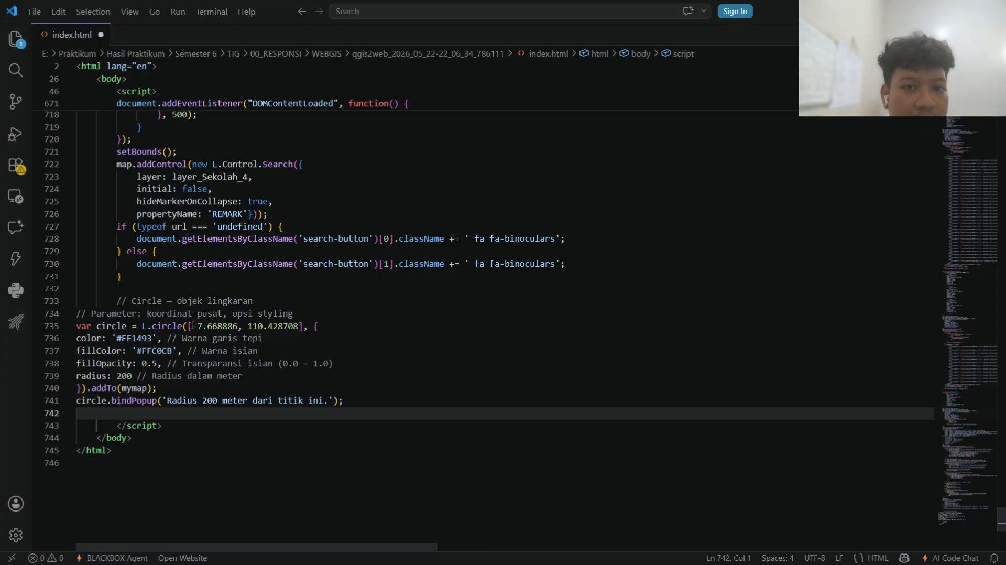
- Select the circle's centre coordinates in the code, then switch to QGIS and close the export progress and web map dialogs
left_click_drag(192, 325, 299, 326)
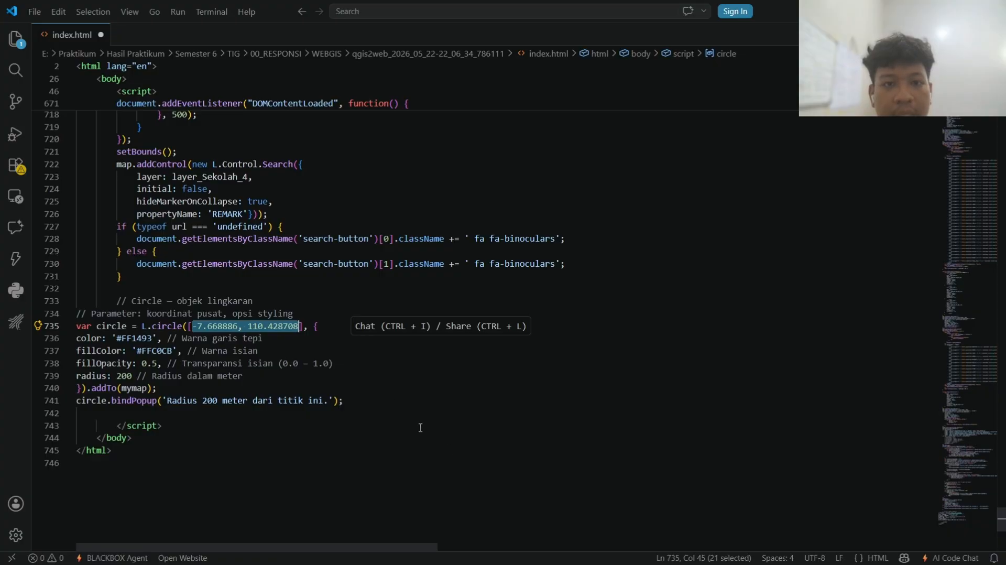
mouse_move(528, 560)
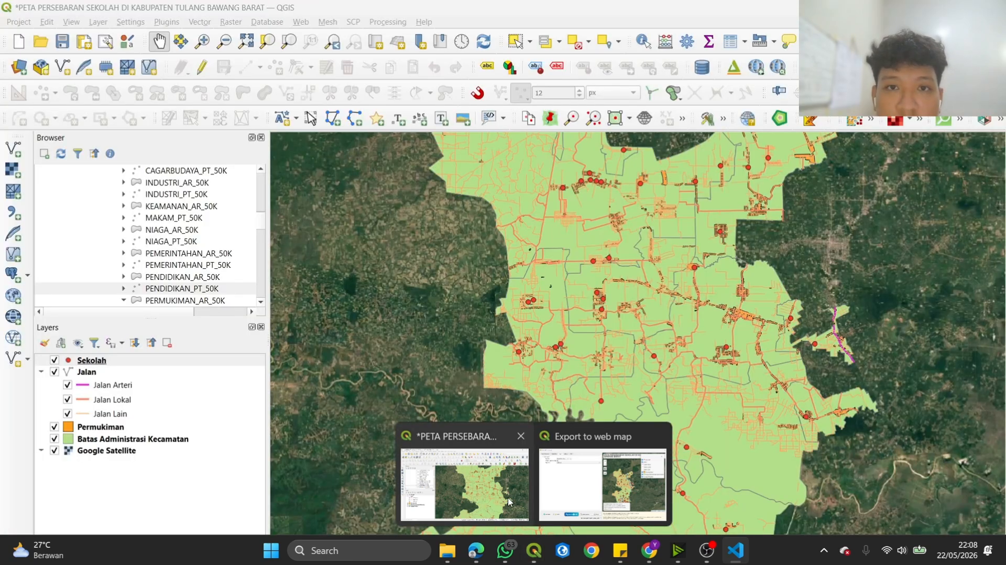
left_click(508, 496)
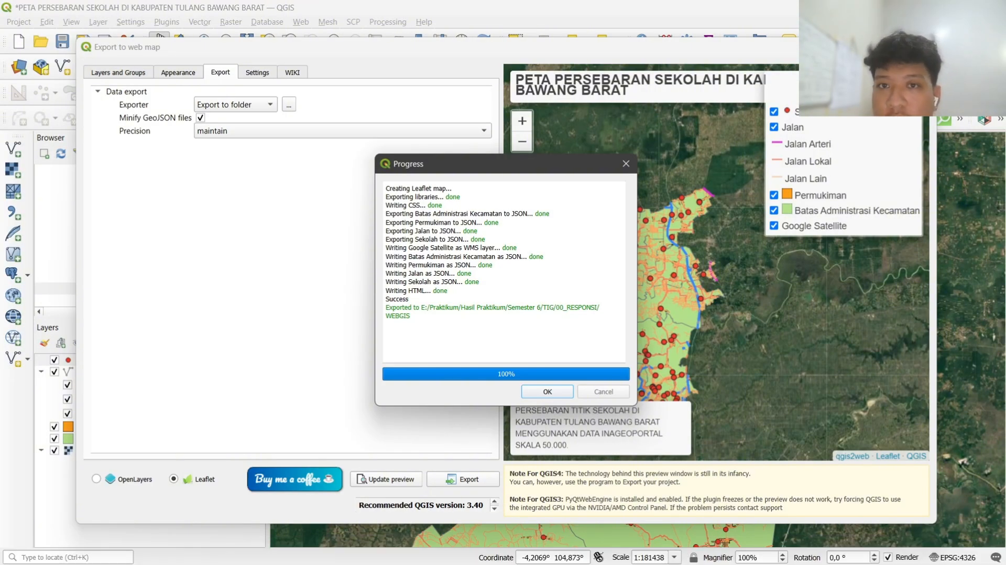
key("Return")
key("Escape")
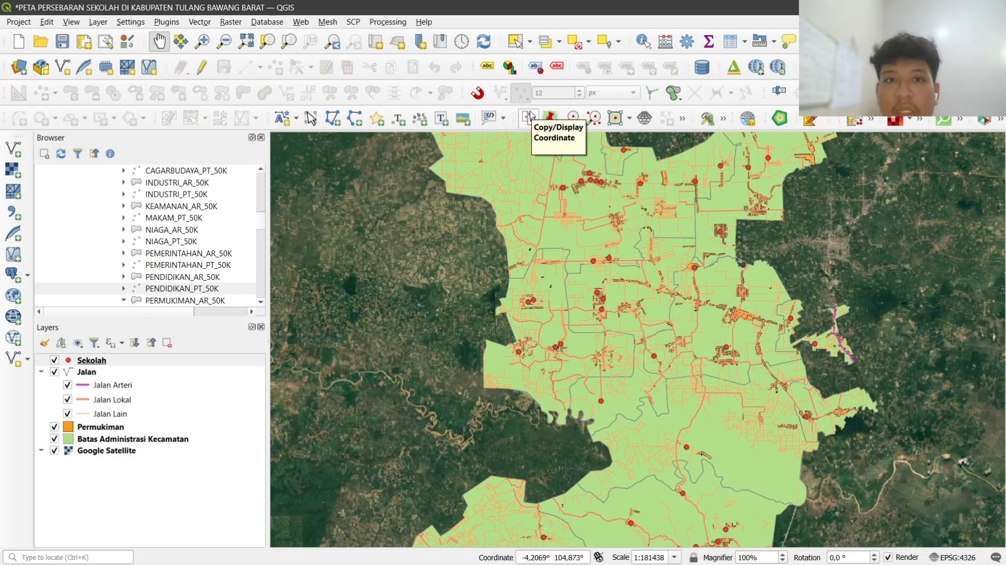
- Copy the Lat Lon coordinate of a Sekolah point in the western part of the map using Copy/Display Coordinate with snapping enabled
left_click(529, 117)
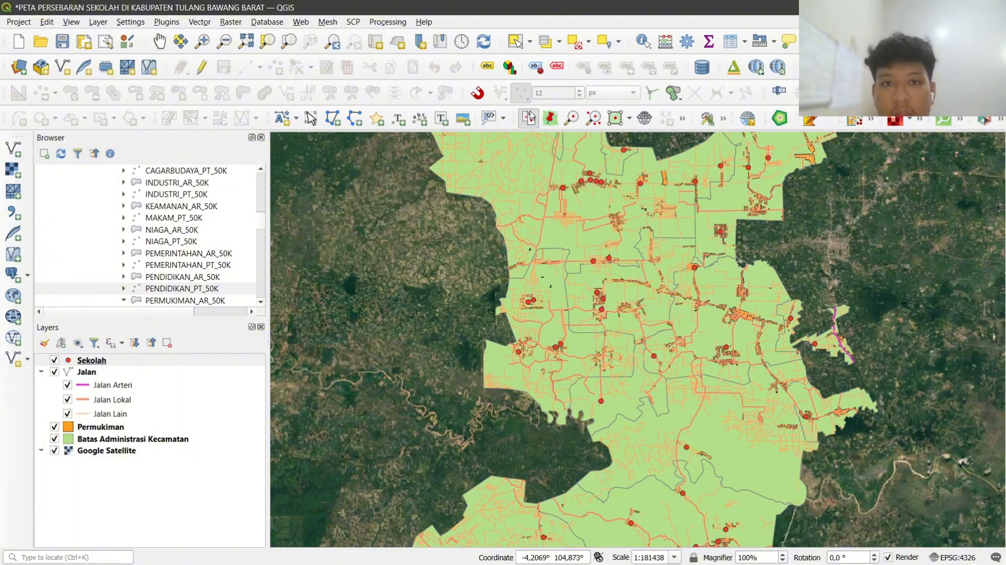
left_click(477, 90)
scroll(540, 296, "down", 1)
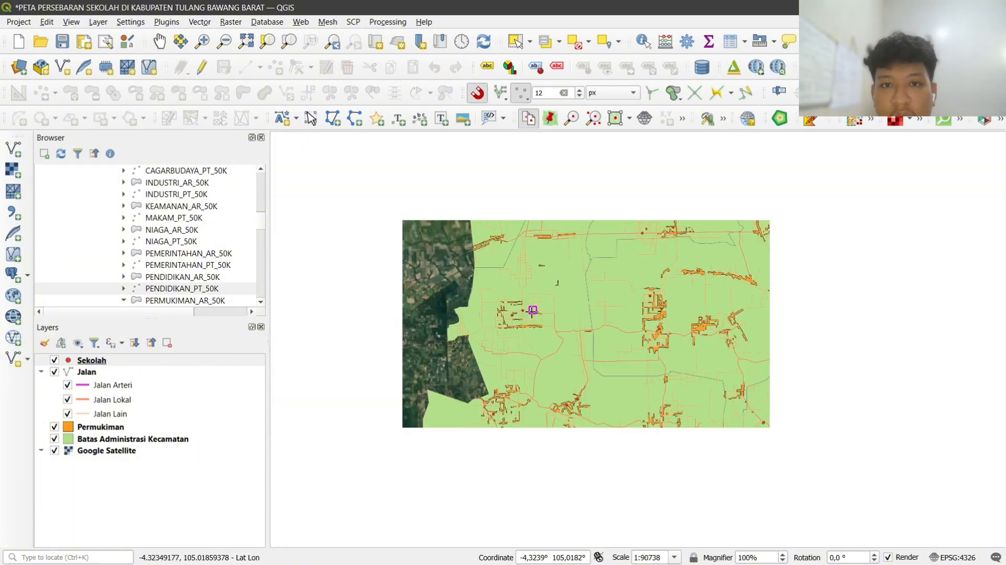
scroll(571, 270, "up", 4)
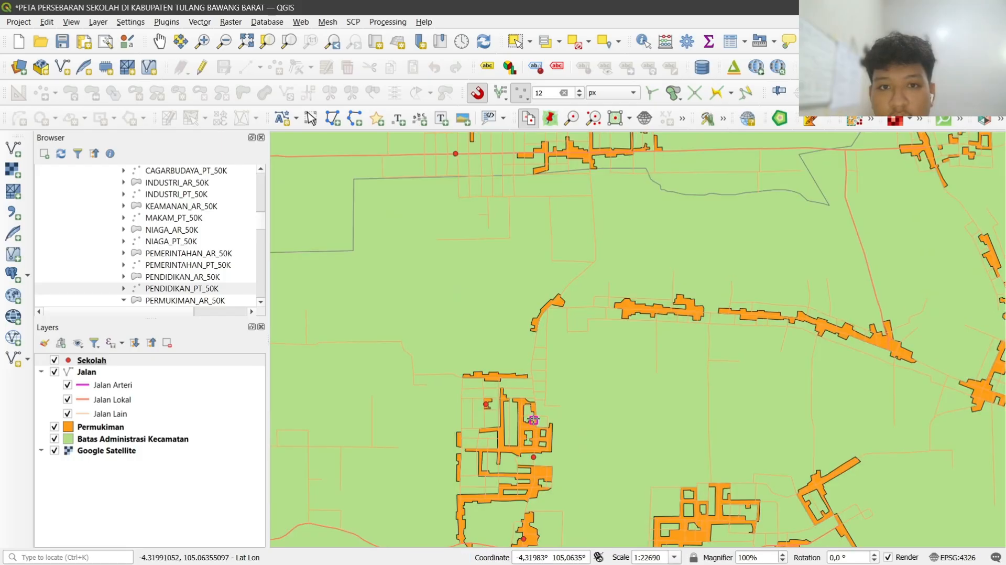
scroll(485, 410, "down", 4)
scroll(490, 388, "up", 3)
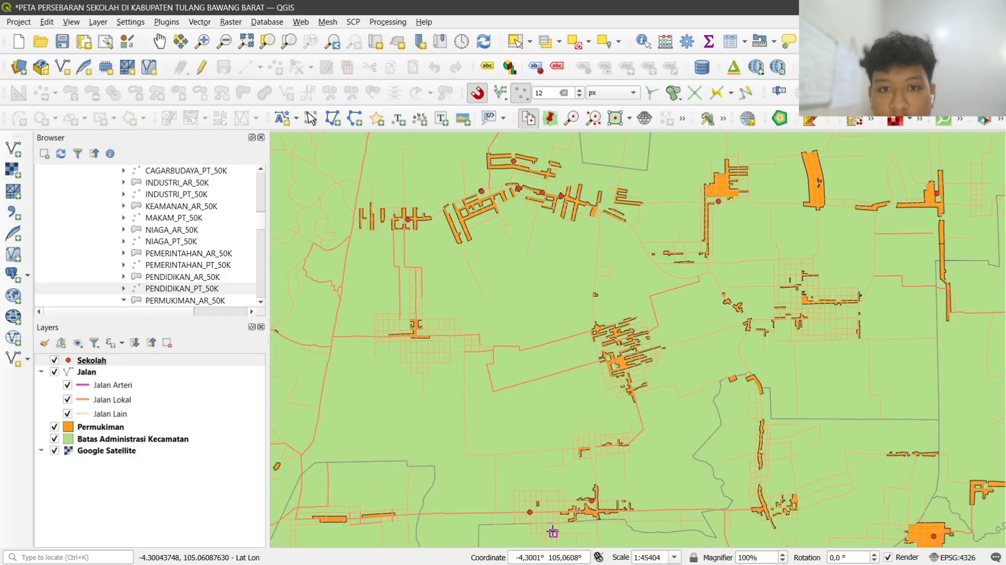
scroll(497, 364, "down", 2)
scroll(366, 398, "up", 3)
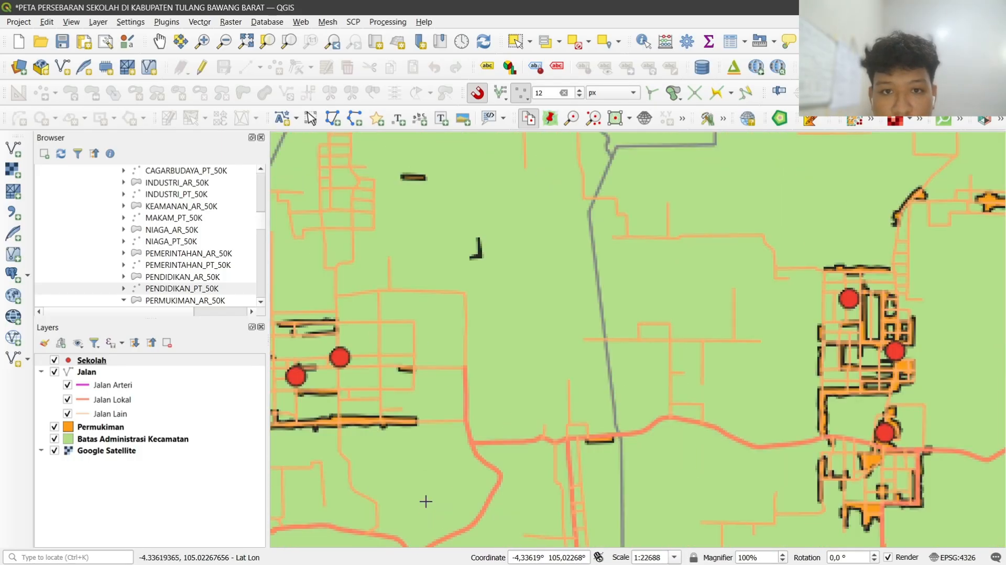
left_click(339, 356)
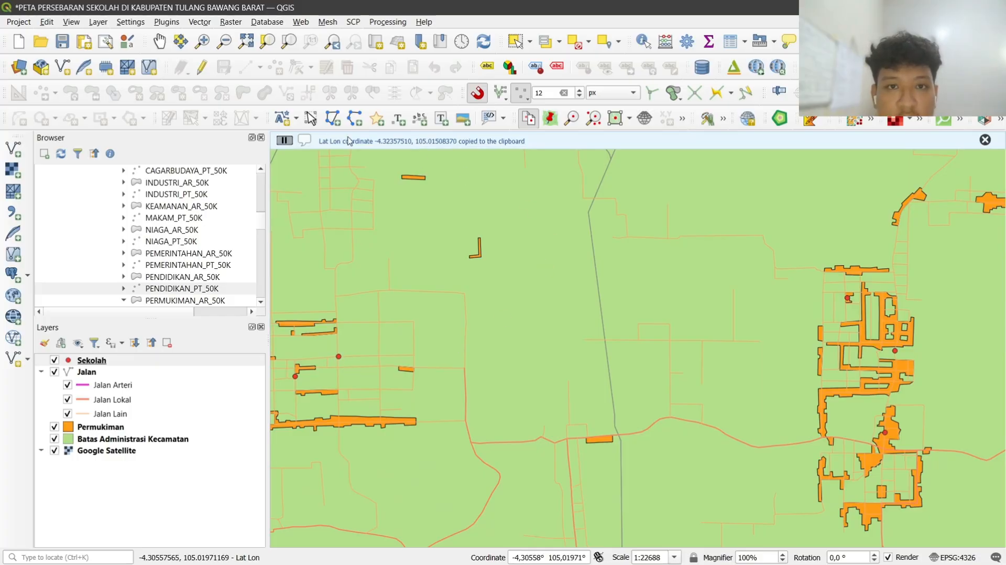
- Back in Visual Studio Code, replace the circle's centre coordinates with -4.32357510, 105.01508370 and save index.html
left_click(736, 558)
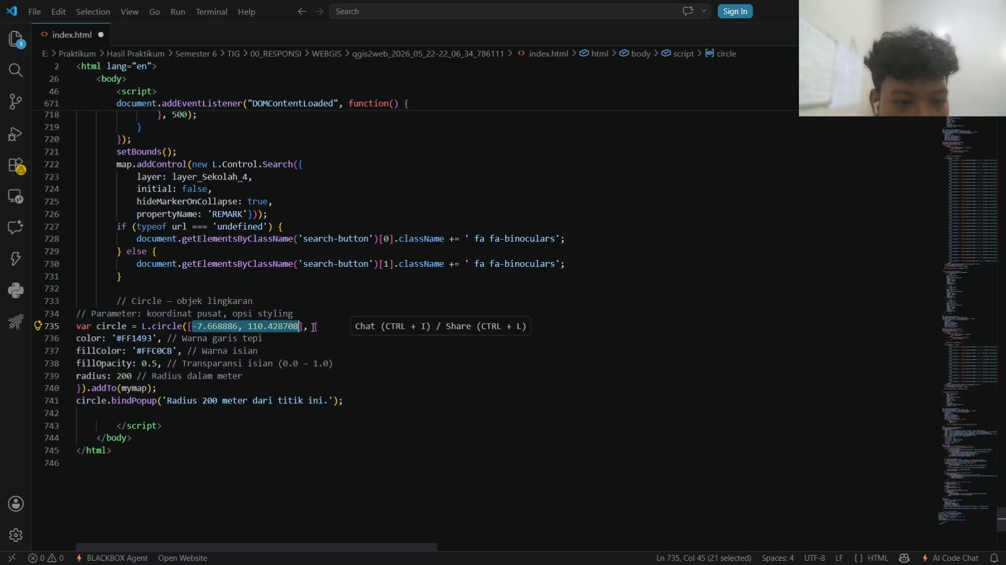
key("ctrl+v")
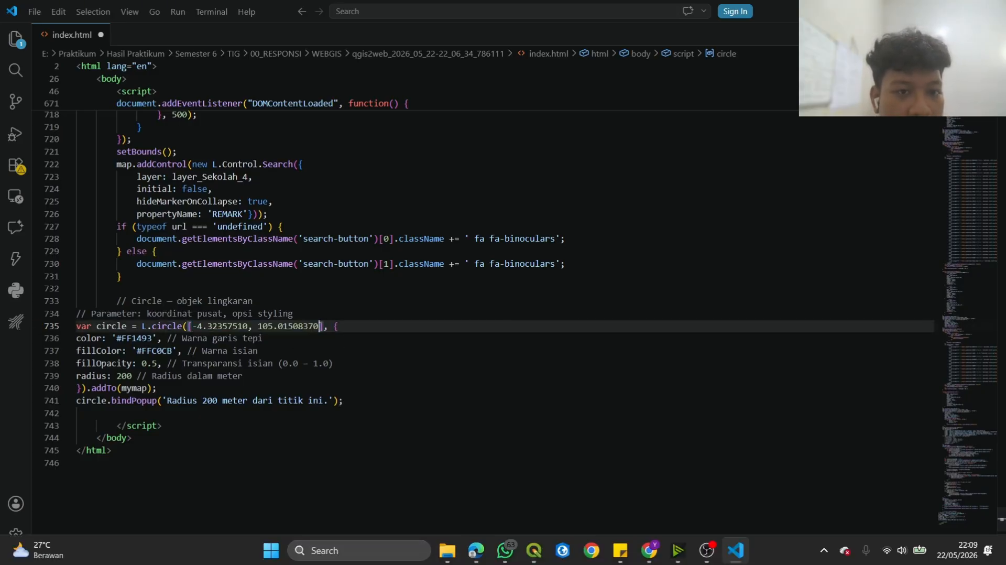
key("ctrl+s")
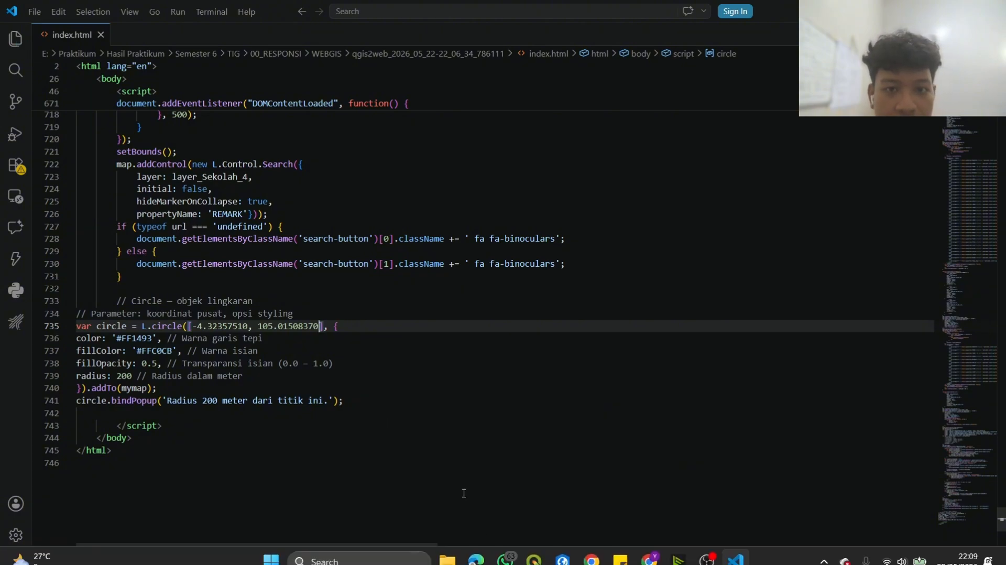
- Switch to the browser and reload the exported school distribution web map to check the added circle
left_click(474, 554)
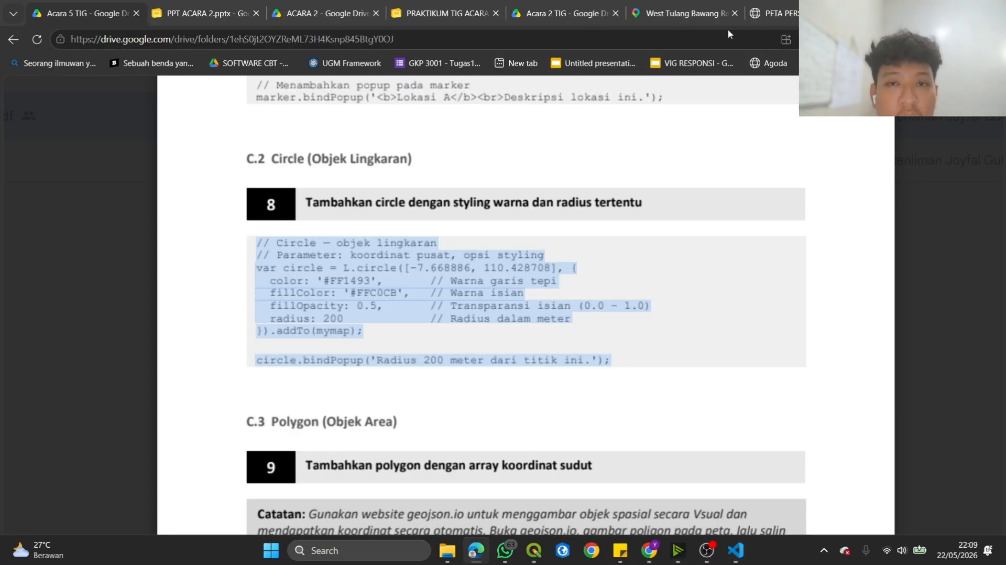
left_click(786, 5)
left_click(37, 39)
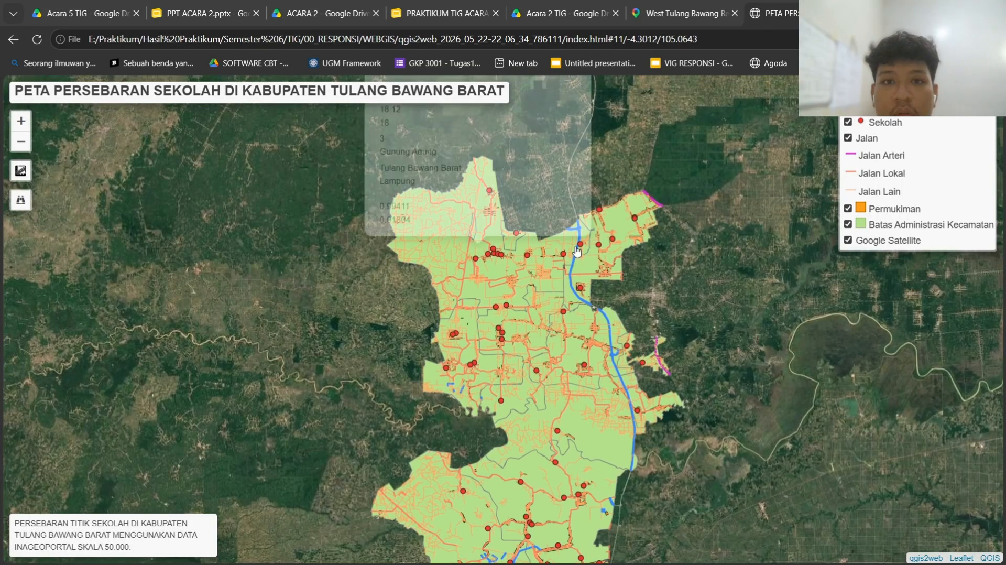
- Switch to Visual Studio Code and search index.html for "map" to check the name of the declared map variable
scroll(518, 550, "up", 1)
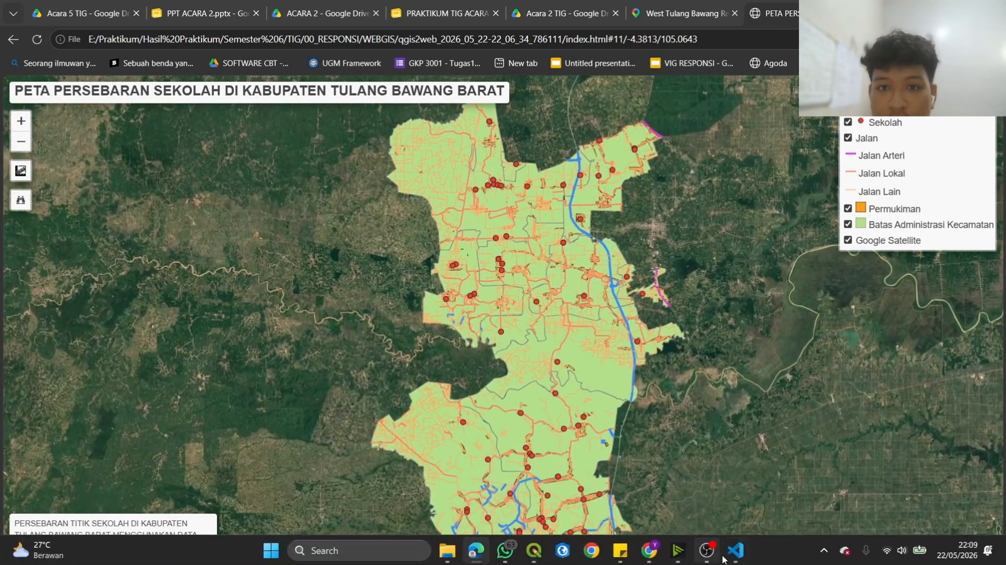
left_click(735, 550)
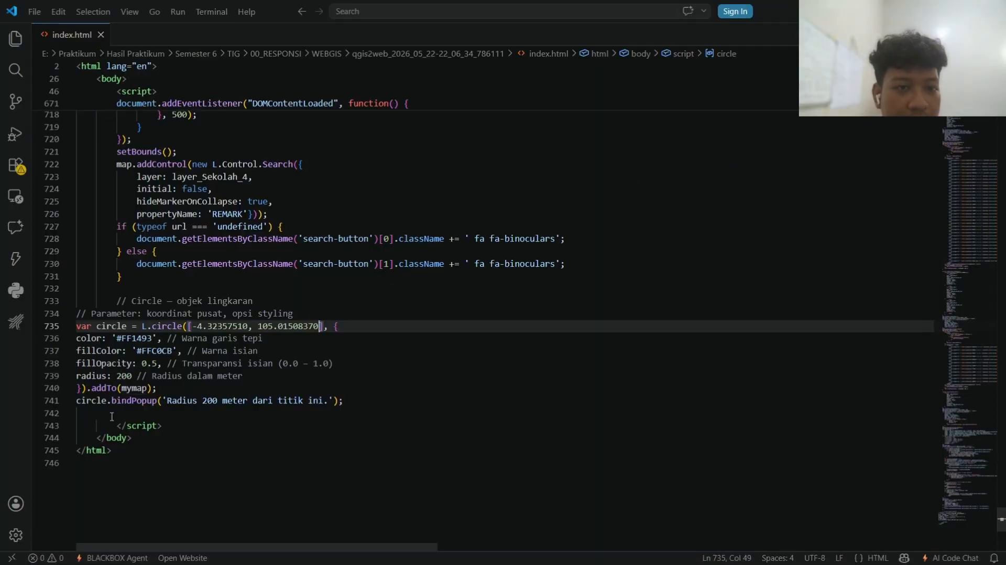
left_click(128, 388)
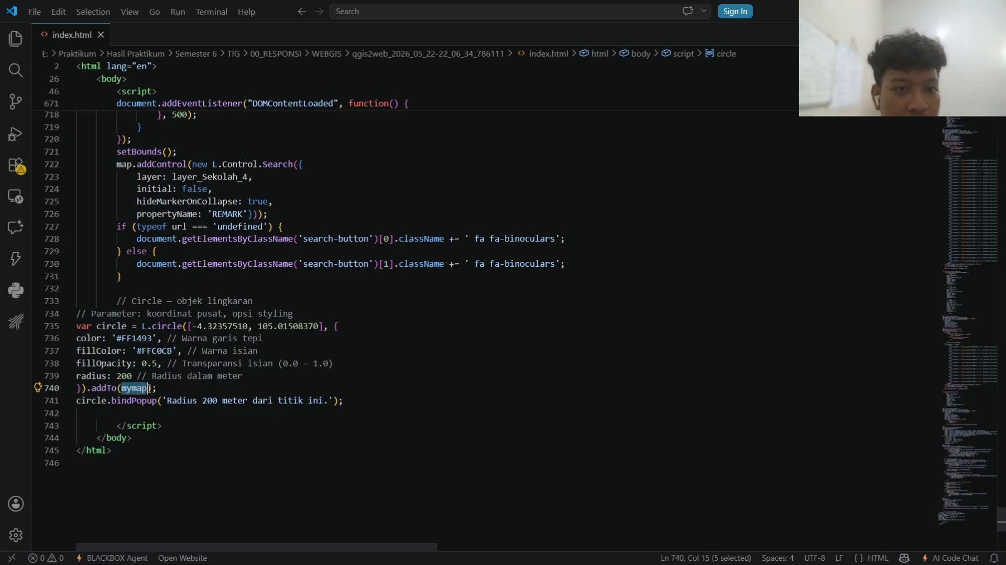
left_click(583, 326)
key("ctrl+f")
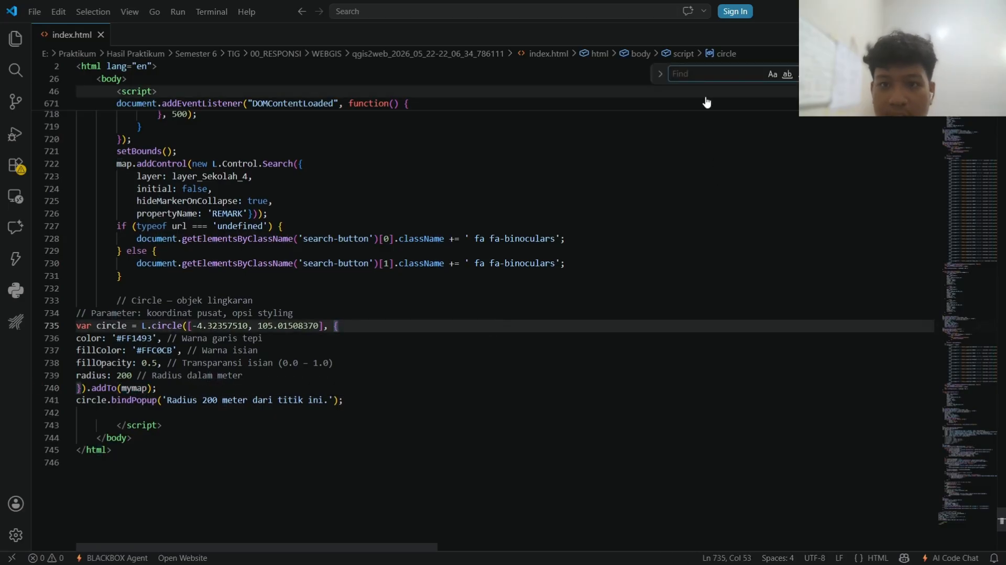
type("map")
key("Return")
key("Return")
key("Return")
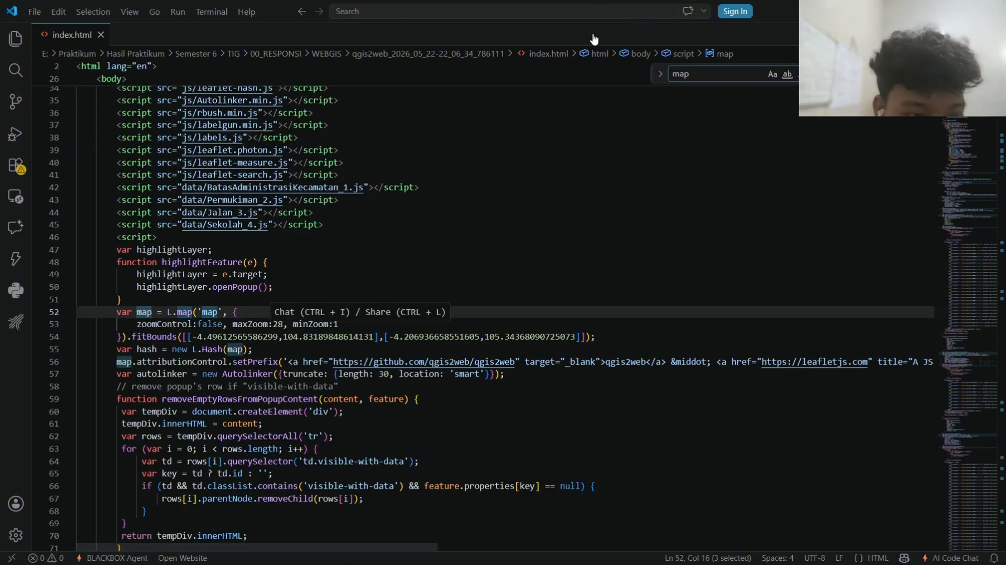
left_click_drag(118, 314, 227, 313)
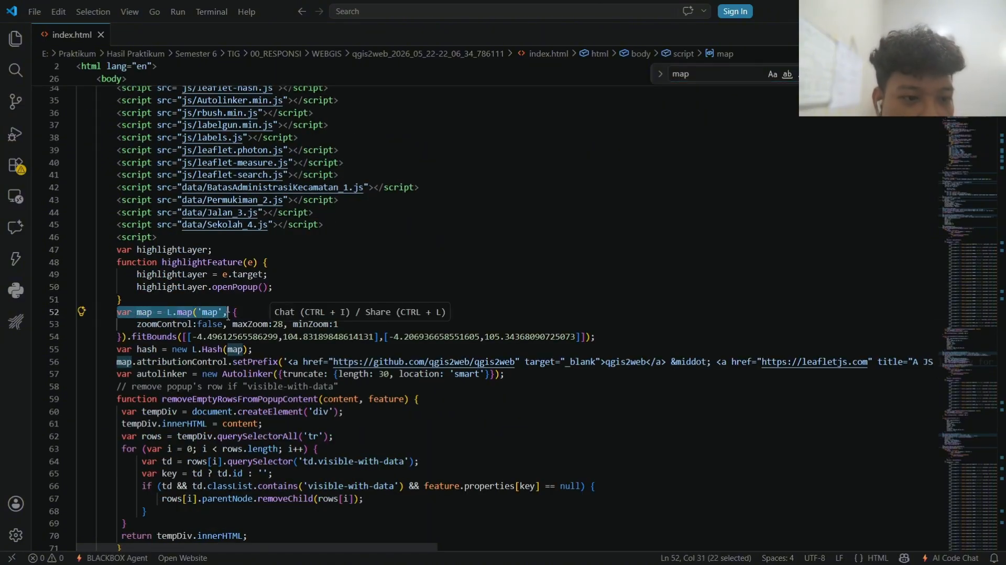
left_click(203, 314)
- Change the circle's addTo argument from mymap to map at the end of the script and save index.html
scroll(547, 319, "down", 5)
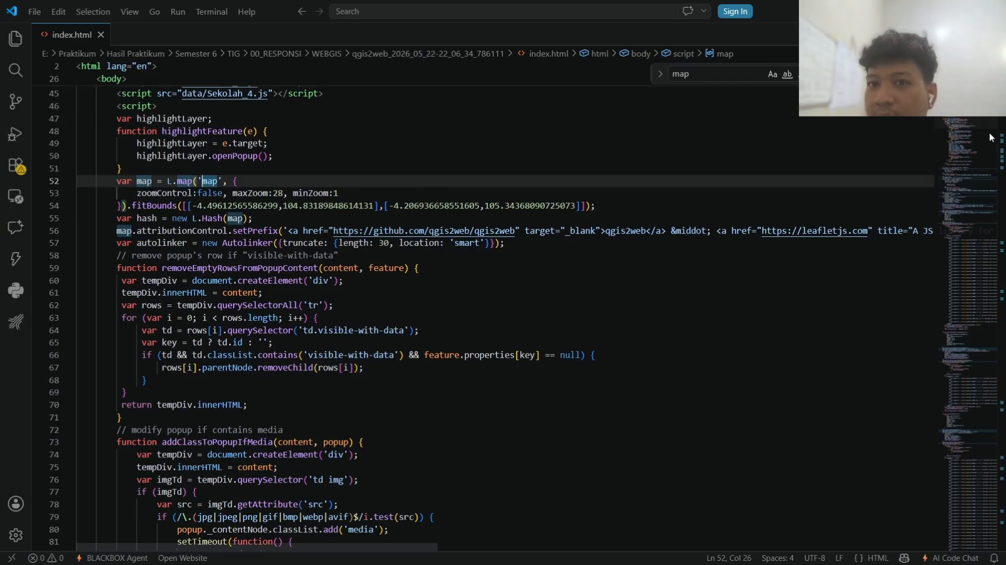
scroll(348, 388, "down", 20)
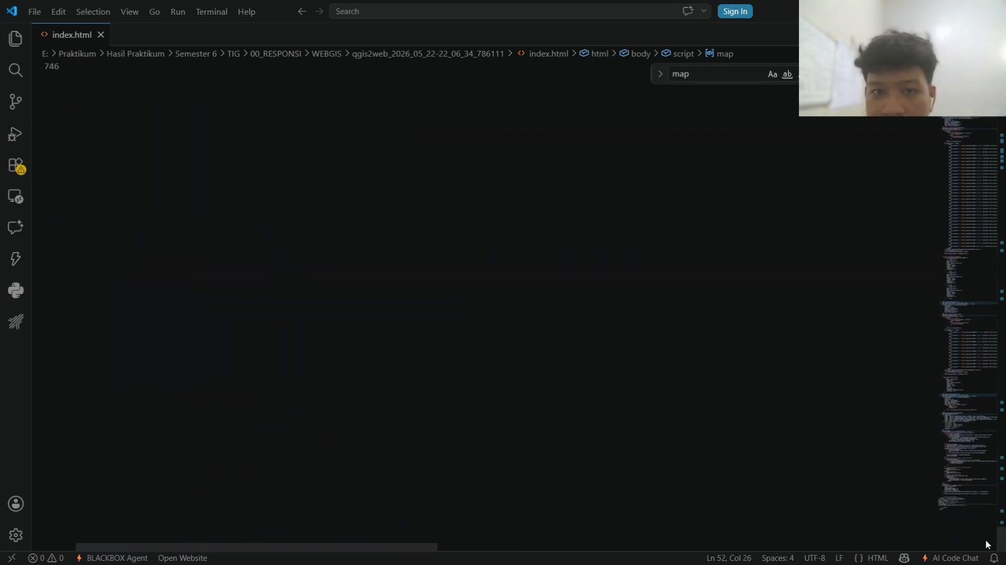
scroll(348, 388, "up", 3)
left_click(135, 233)
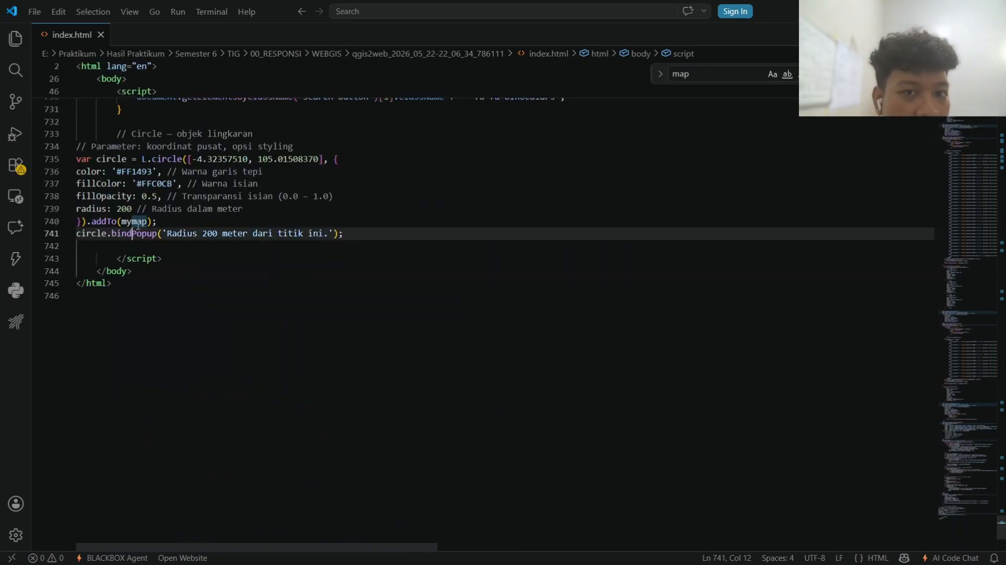
left_click(131, 221)
key("BackSpace")
key("BackSpace")
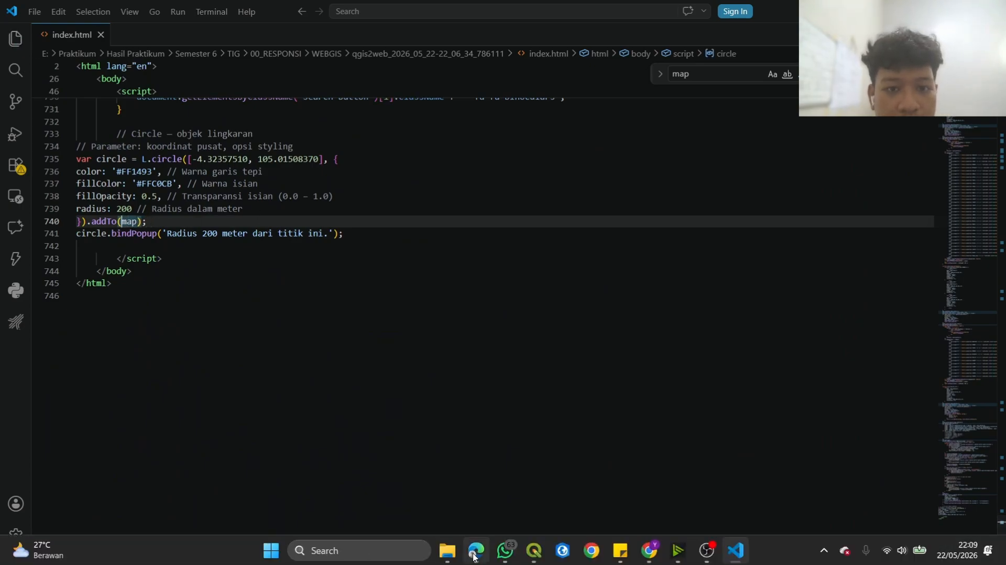
- Switch to the browser, reload the exported web map and inspect the circle around the western Sekolah point up close
left_click(476, 550)
left_click(37, 38)
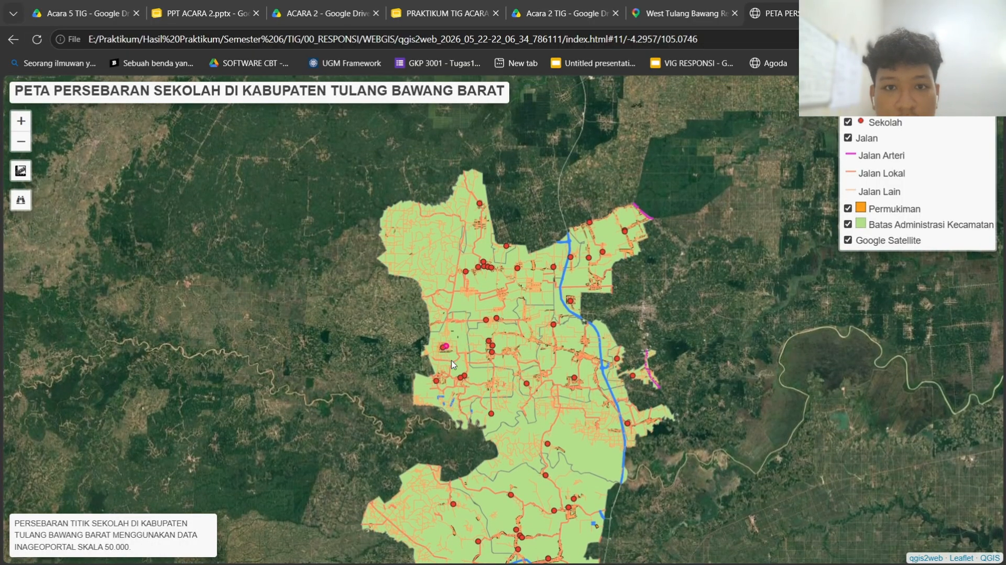
scroll(449, 342, "up", 1)
scroll(444, 351, "up", 2)
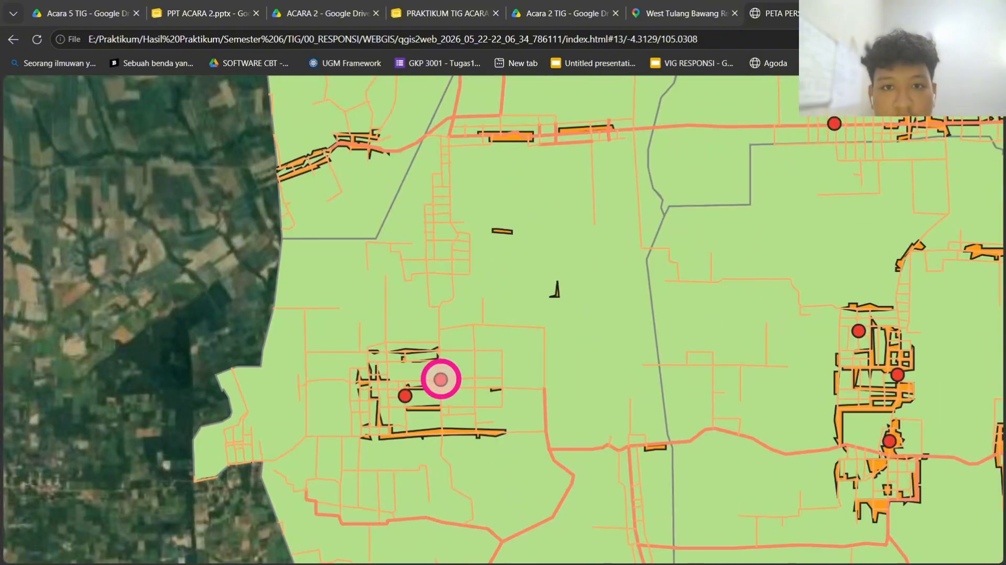
- Back in Visual Studio Code, set the circle's radius to 6000 and save index.html
left_click(735, 550)
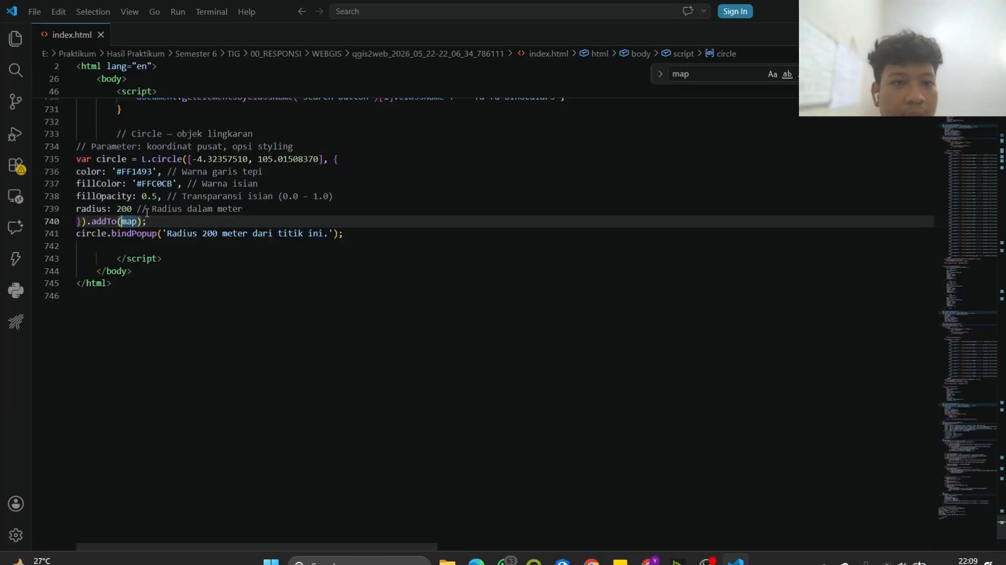
left_click(131, 208)
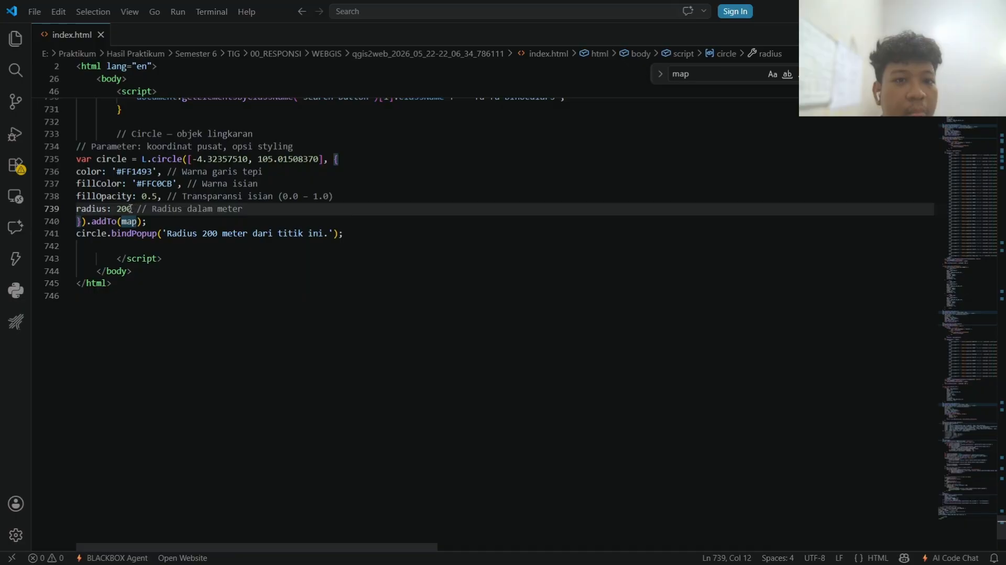
left_click_drag(130, 209, 117, 209)
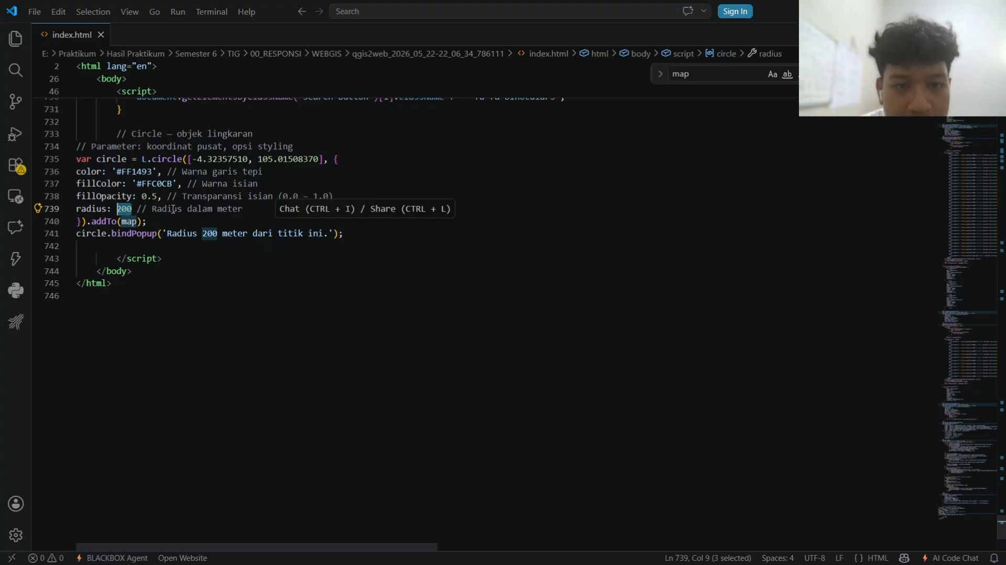
key("BackSpace")
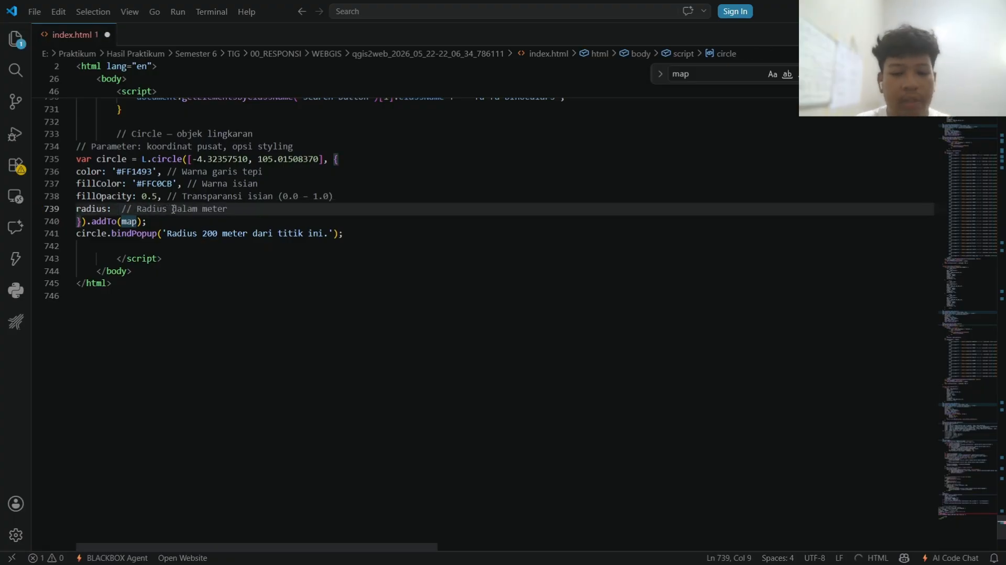
type("6000")
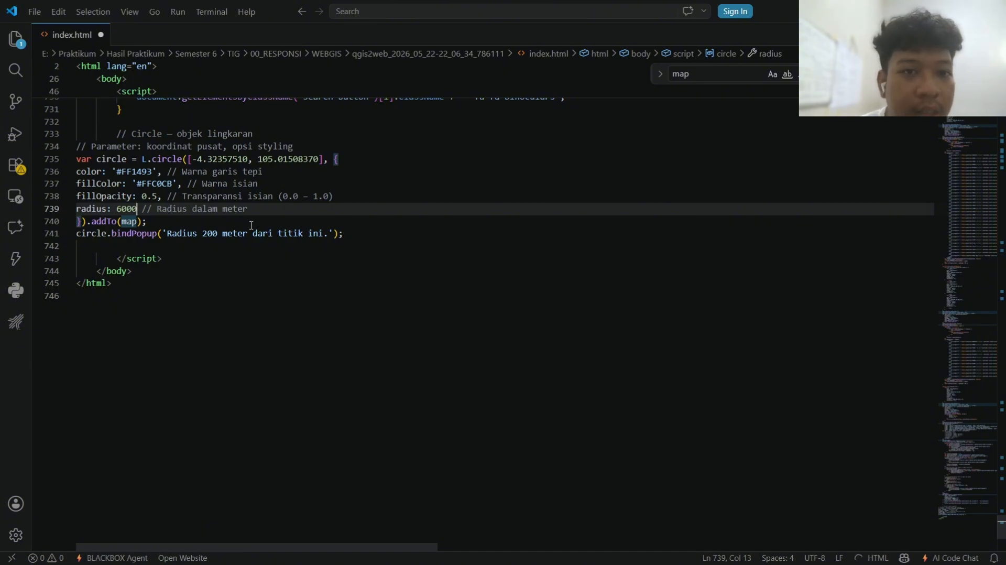
key("ctrl+s")
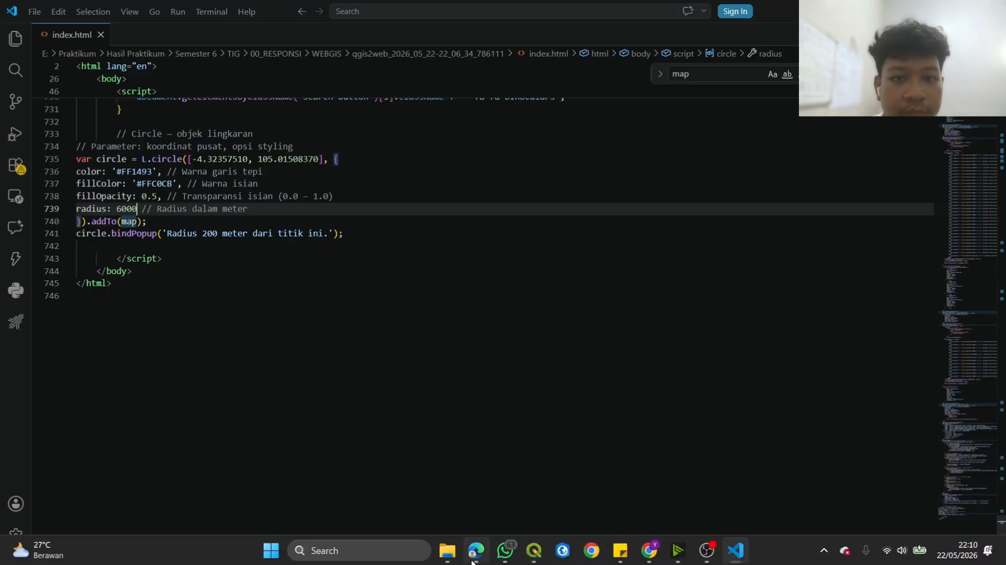
- Reload the web map in the browser and check the enlarged circle's extent against the whole district
left_click(474, 555)
left_click(37, 40)
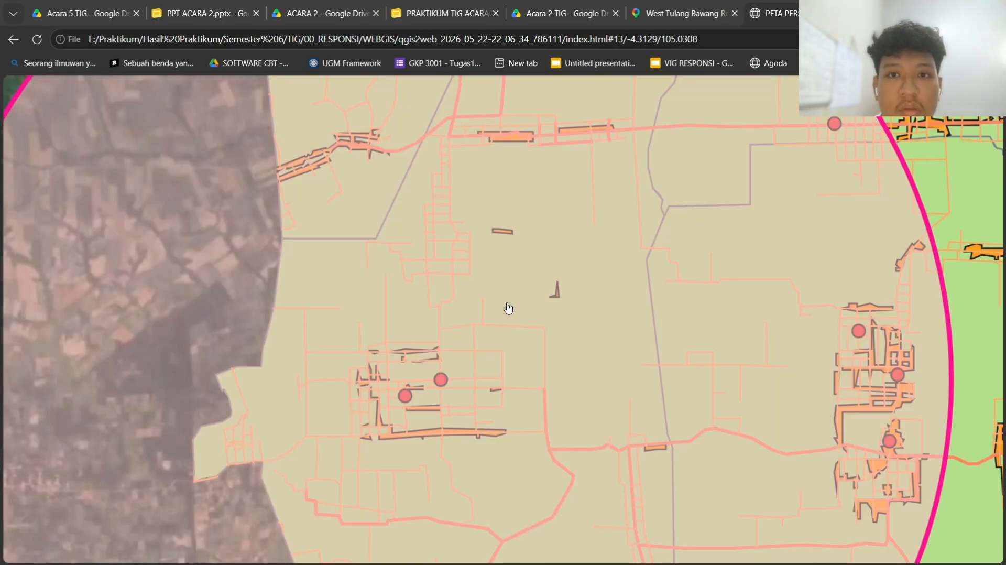
scroll(498, 307, "down", 2)
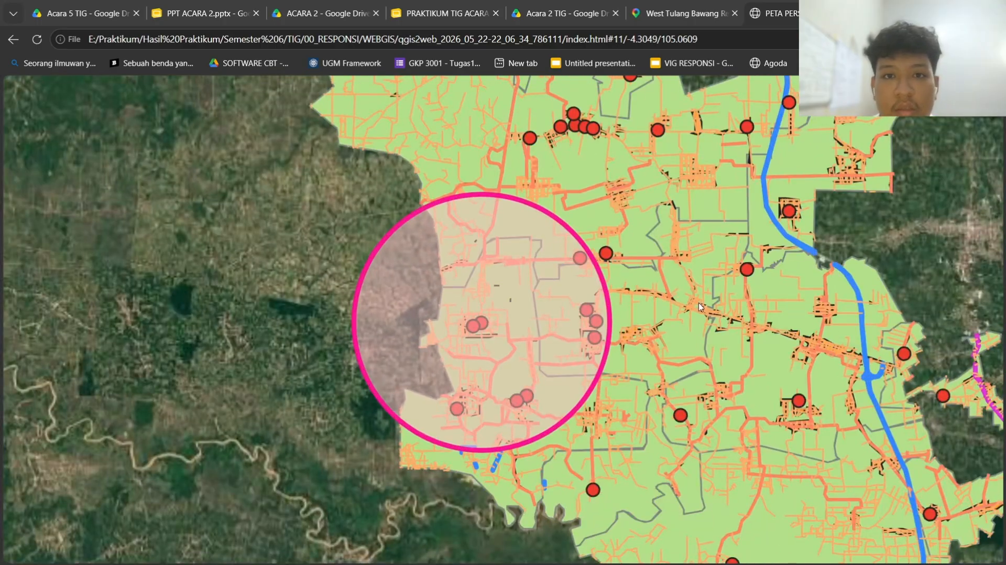
scroll(571, 343, "down", 1)
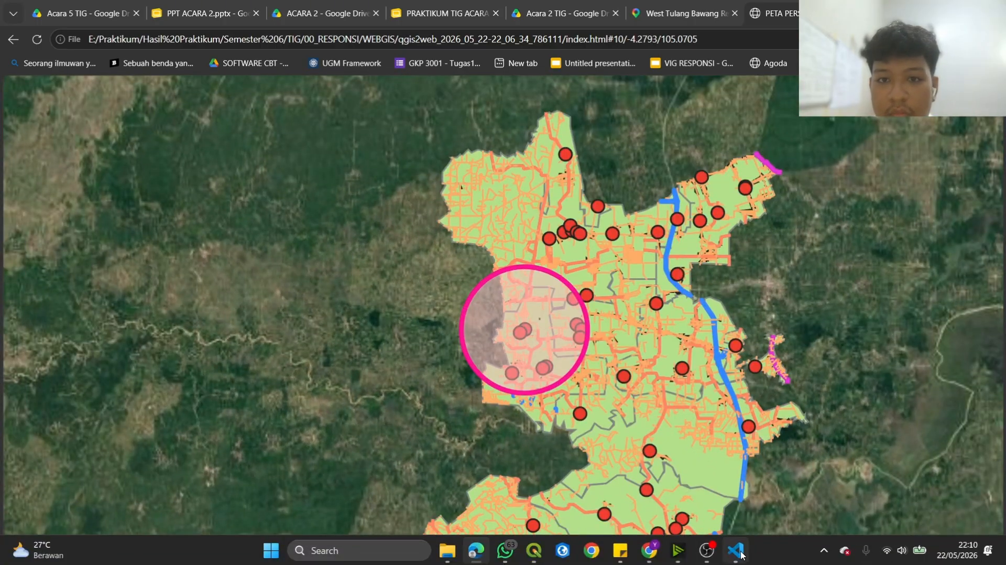
- Switch to the Acara 5 TIG guide in the browser and copy the full code block under C.1 Marker (Objek Titik)
left_click(736, 550)
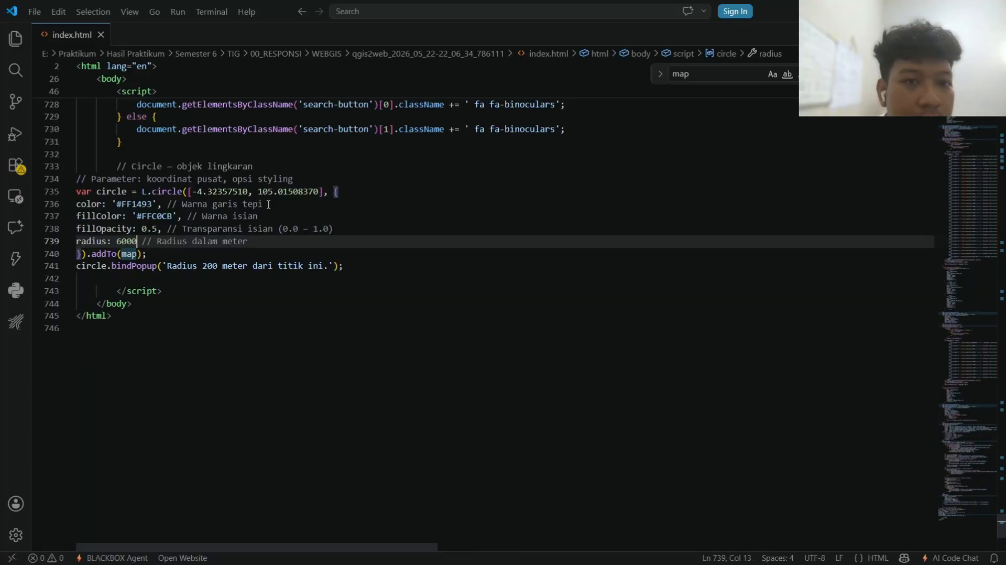
scroll(200, 243, "up", 1)
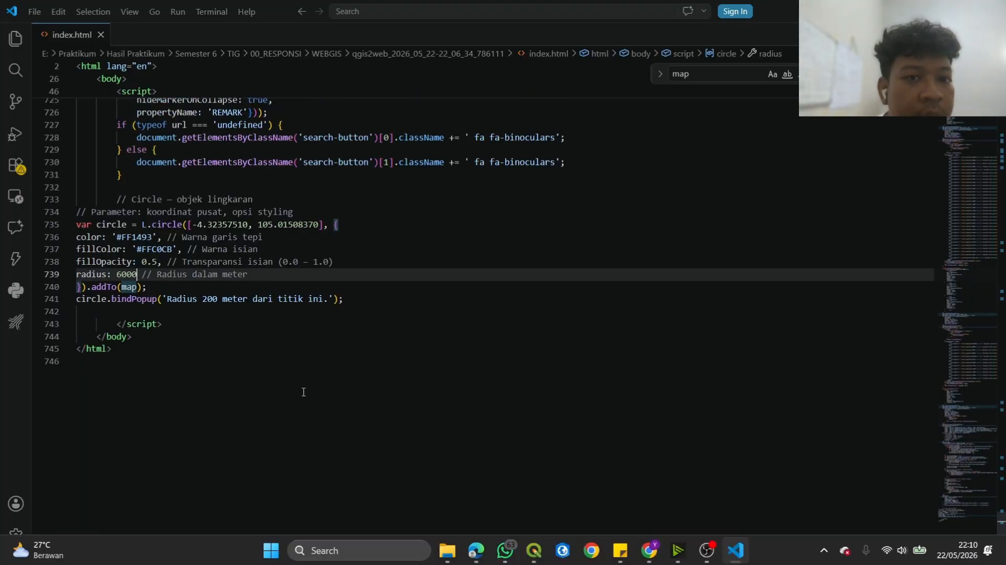
mouse_move(534, 550)
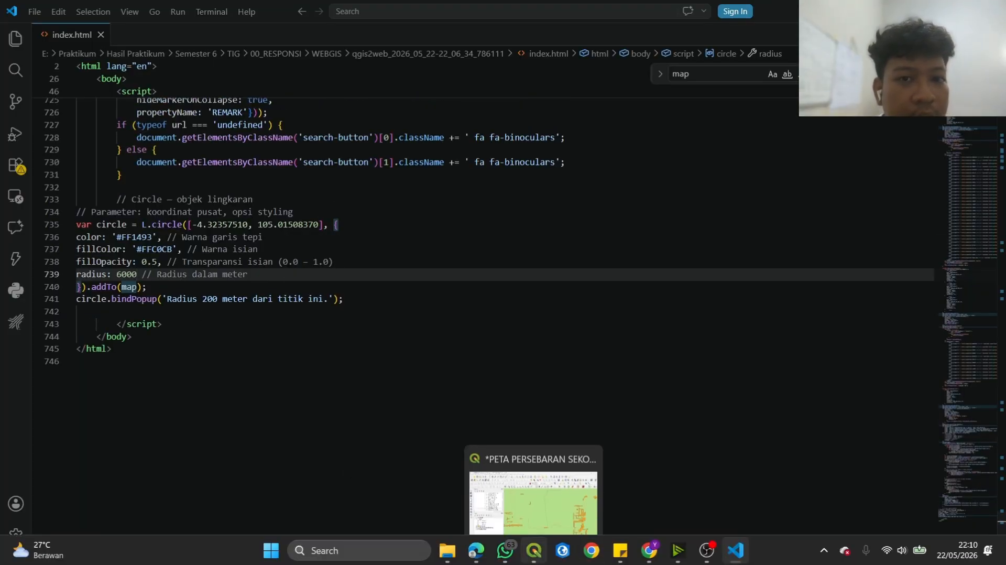
left_click(476, 550)
left_click(81, 22)
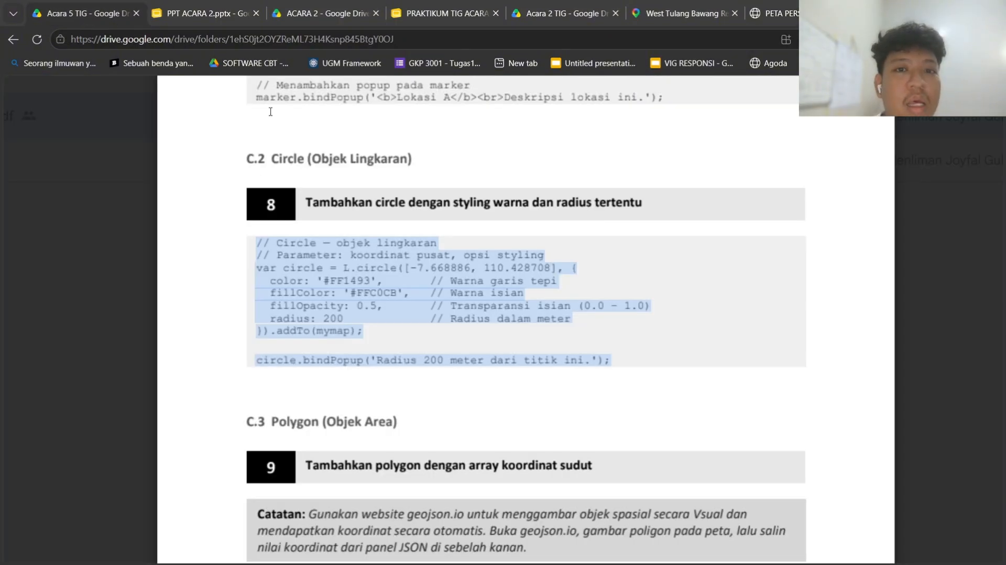
scroll(270, 112, "up", 5)
left_click_drag(257, 278, 677, 356)
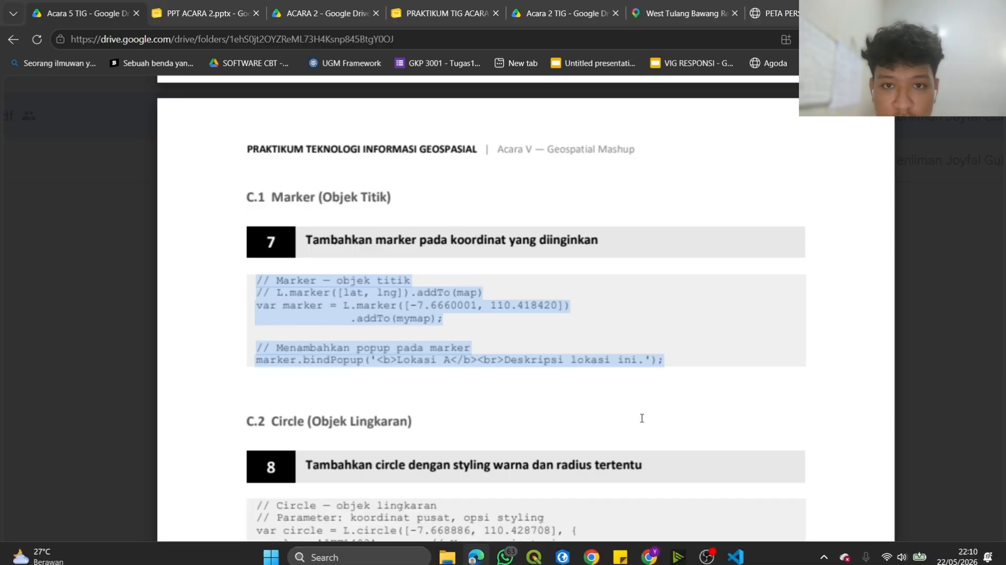
- In Visual Studio Code, insert the marker code above the circle block in index.html and change its addTo argument to map
left_click(735, 550)
left_click(141, 193)
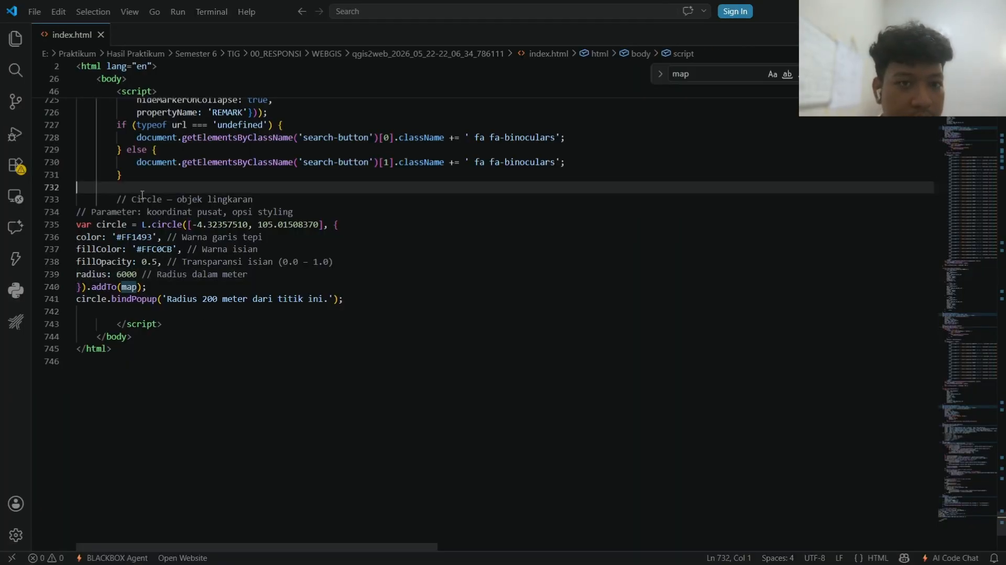
key("Return")
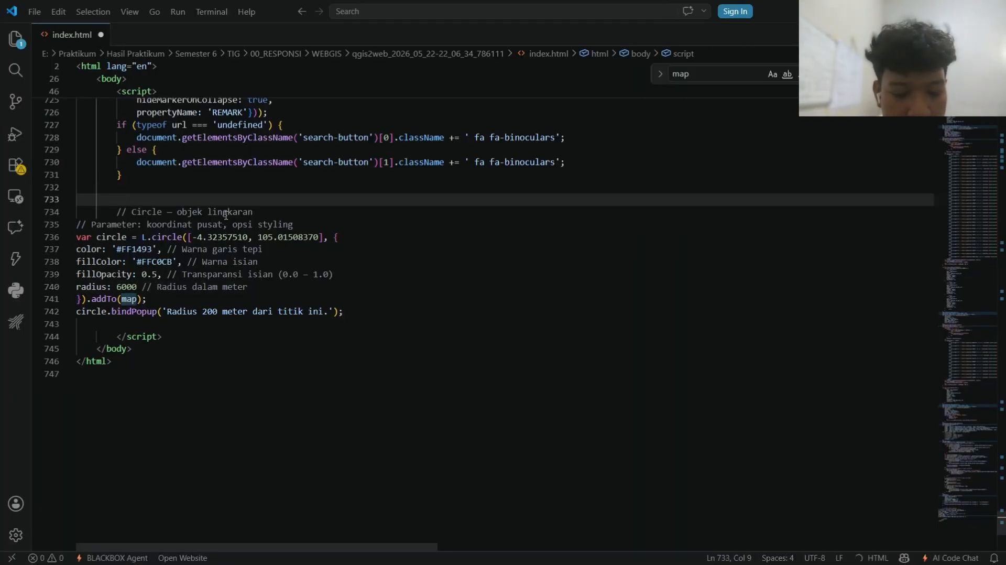
type("// Marker - objek titik // L.marker([lat, lng]).addTo(map) var marker = L.marker([-7.6660001, 110.418420]) .addTo(mymap); // Menambahkan popup pada marker marker.bindPopup('<b>Lokasi A</b><br>Deskripsi lokasi ini.');")
key("Return")
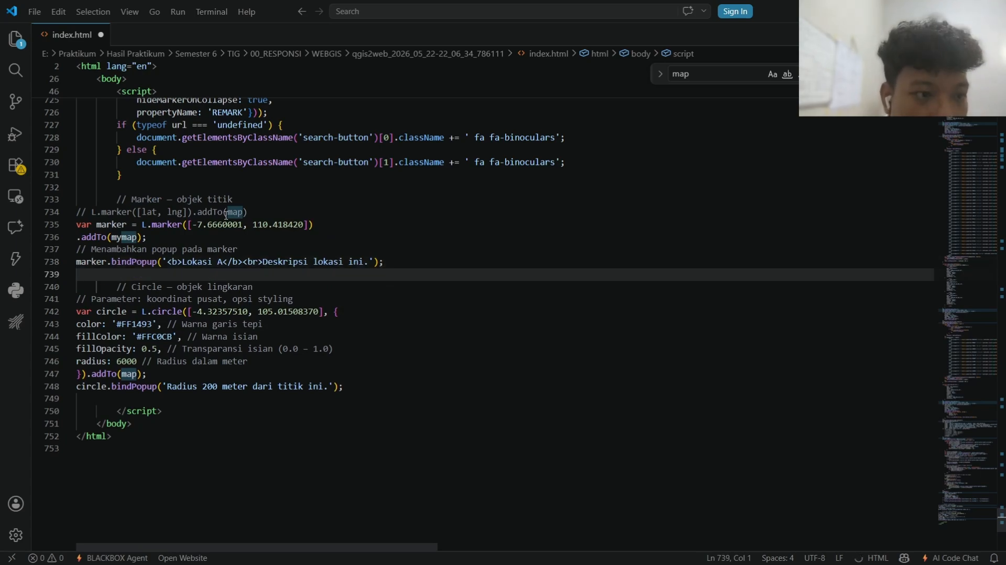
left_click(118, 236)
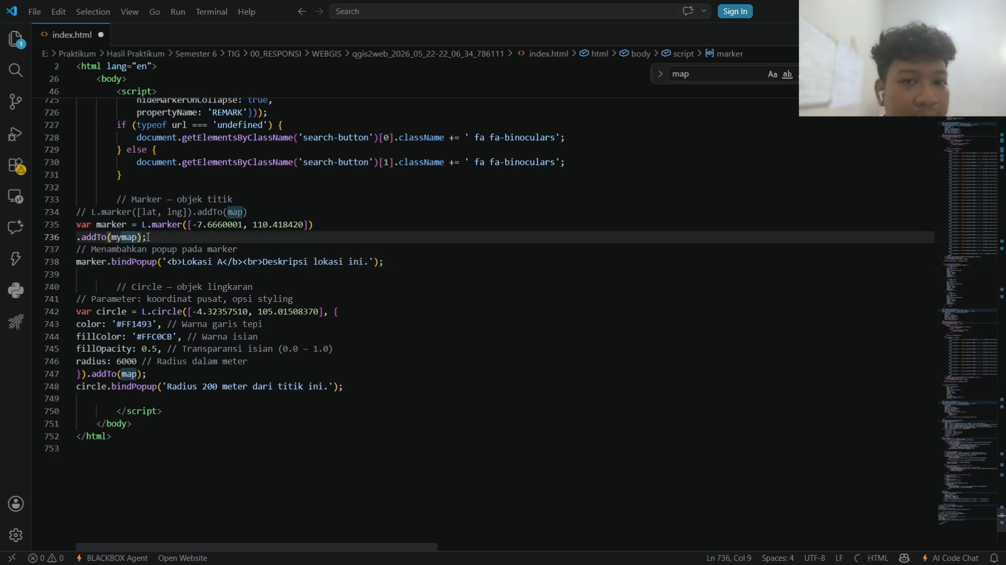
key("BackSpace")
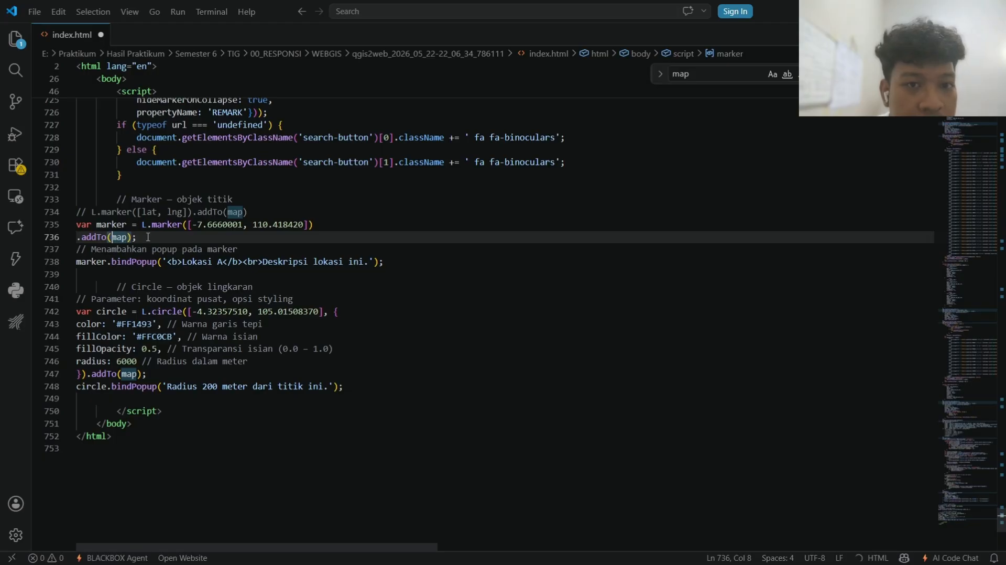
left_click_drag(192, 226, 294, 225)
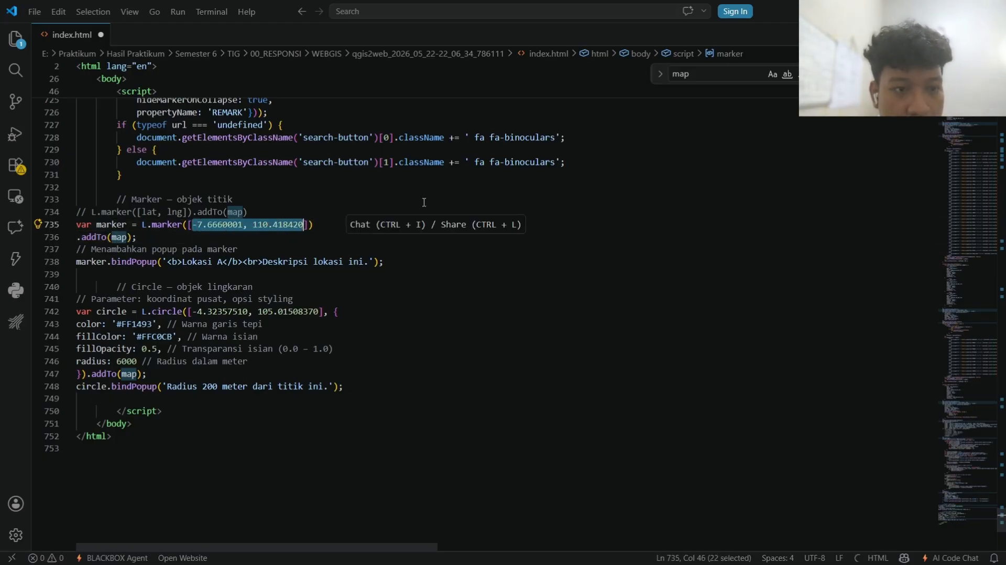
type("// Marker – objek titik // L.marker([lat, lng]).addTo(map) var marker = L.marker([-7.6660001, 110.418420]) .addTo(mymap); // Menambahkan popup pada marker marker.bindPopup('<b>Lokasi A</b><br>Deskripsi lokasi ini.');")
key("ctrl+z")
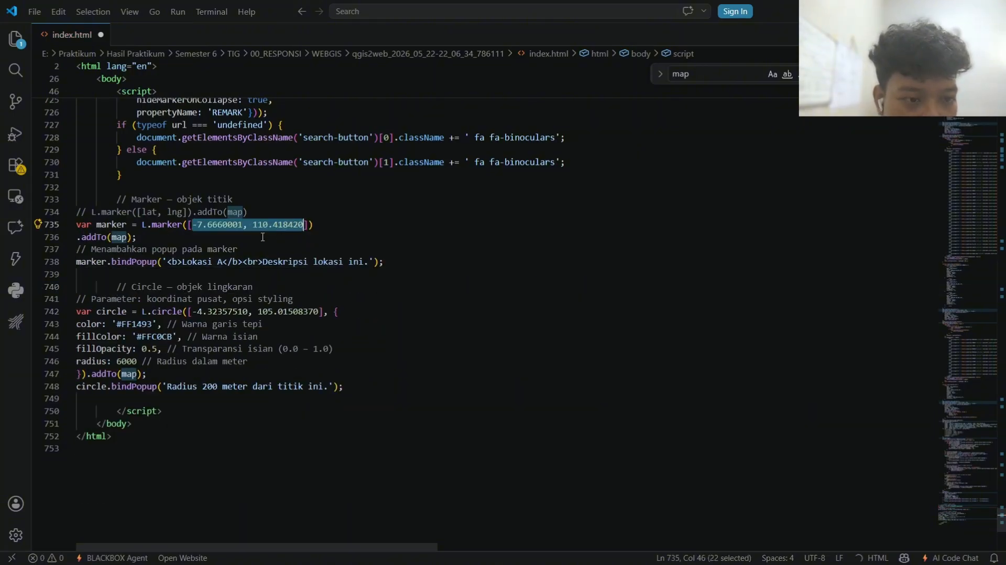
- Copy the circle's centre coordinates and replace the marker's coordinates with -4.32357510, 105.01508370
left_click_drag(190, 312, 301, 311)
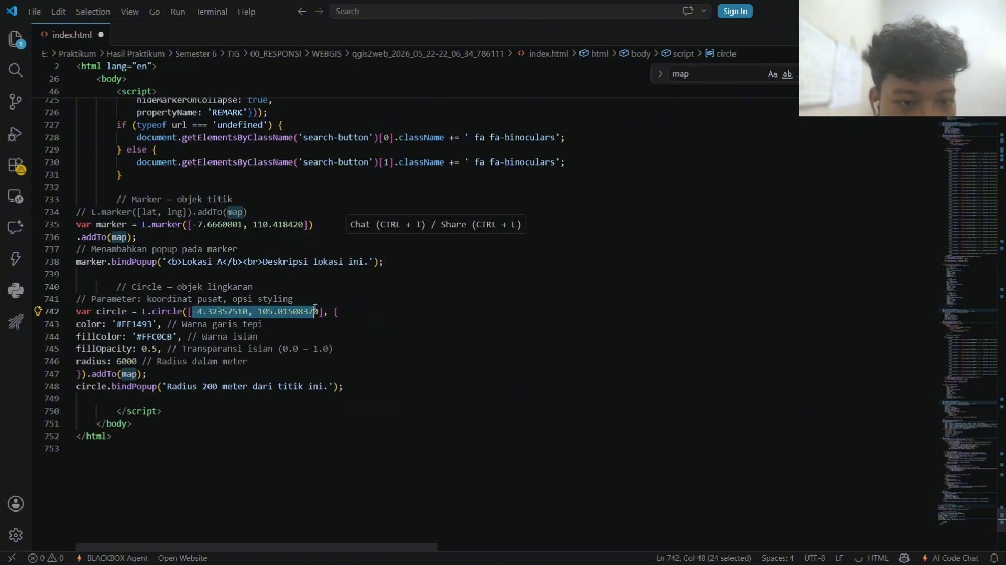
left_click_drag(193, 225, 296, 229)
type("-4.32357510, 105.01508370")
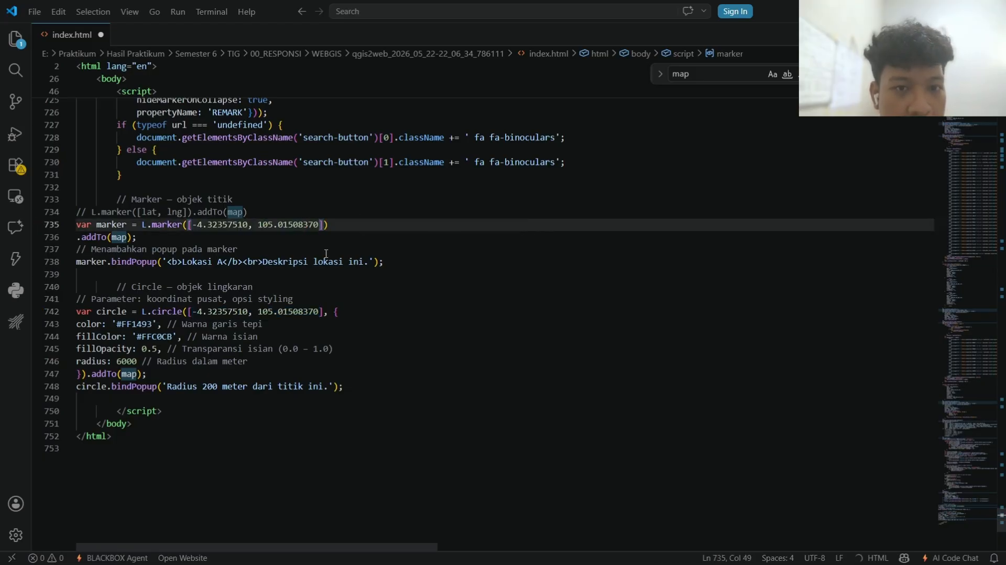
- Switch to the browser, reload the web map and check the marker's position inside the circle and its popup
mouse_move(476, 550)
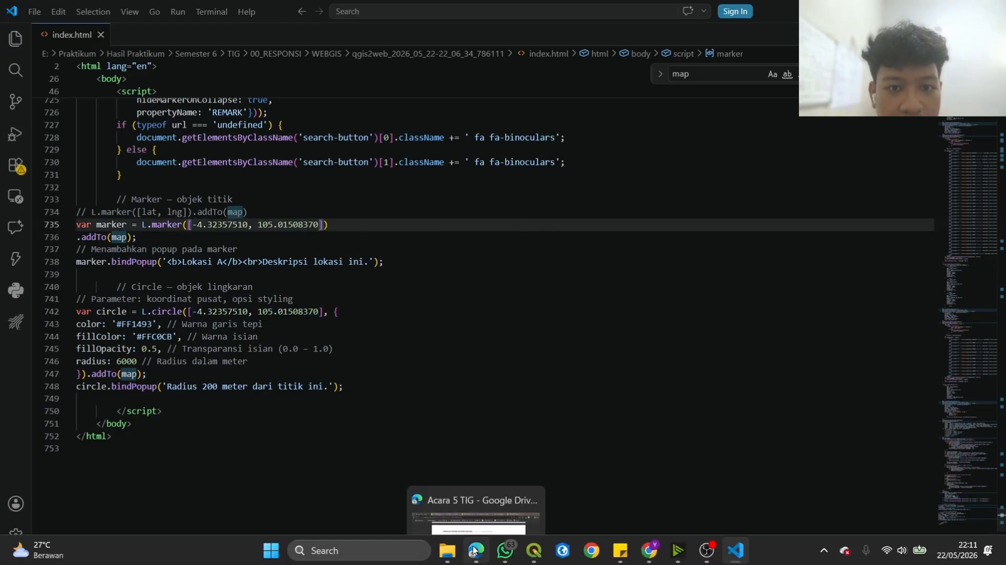
left_click(417, 495)
left_click(779, 13)
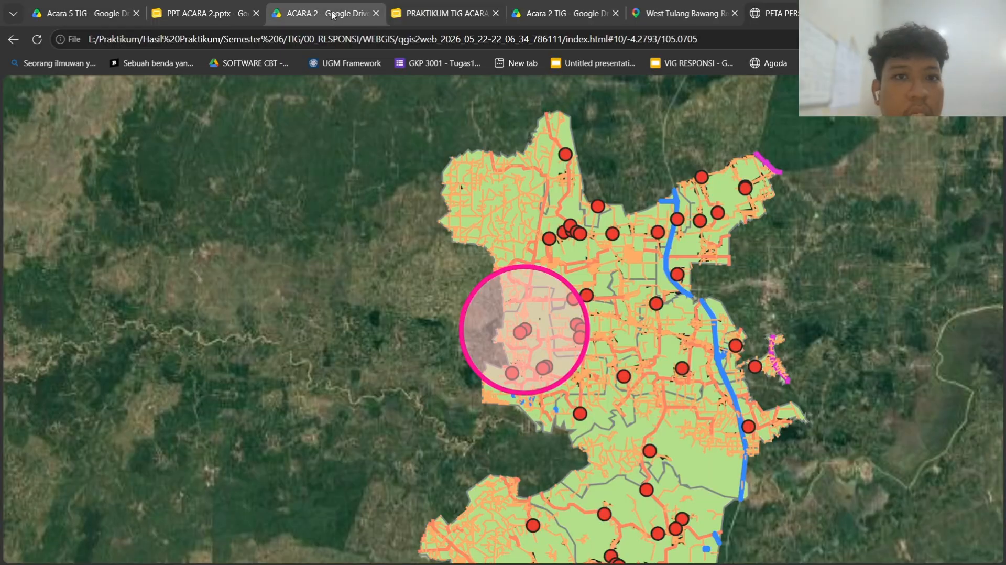
left_click(36, 40)
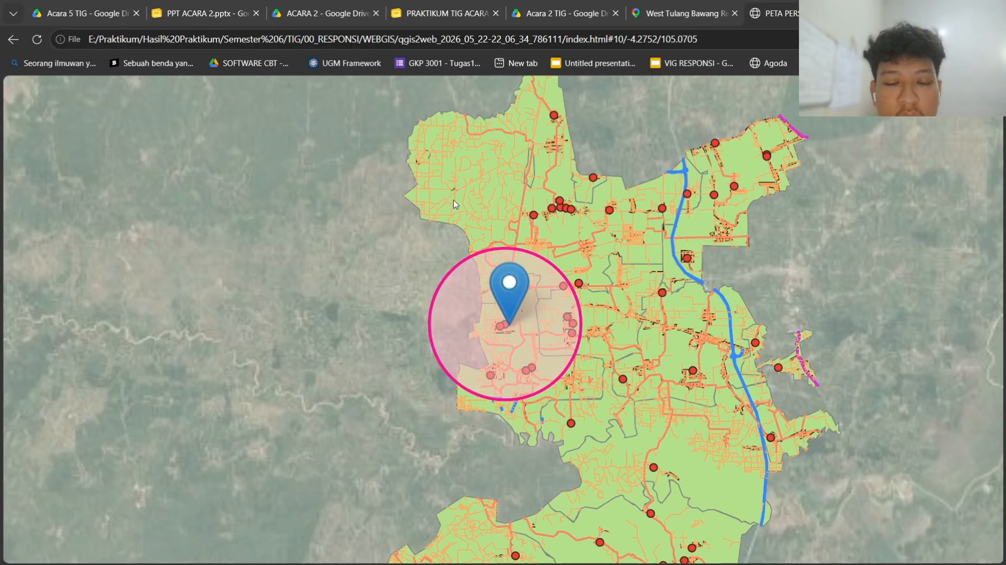
left_click_drag(453, 309, 517, 485)
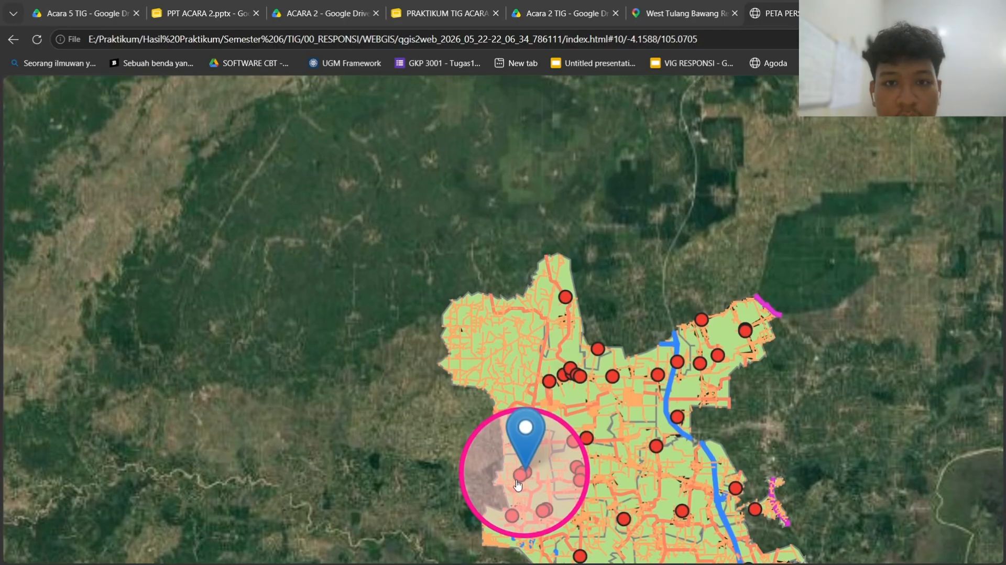
scroll(517, 485, "up", 4)
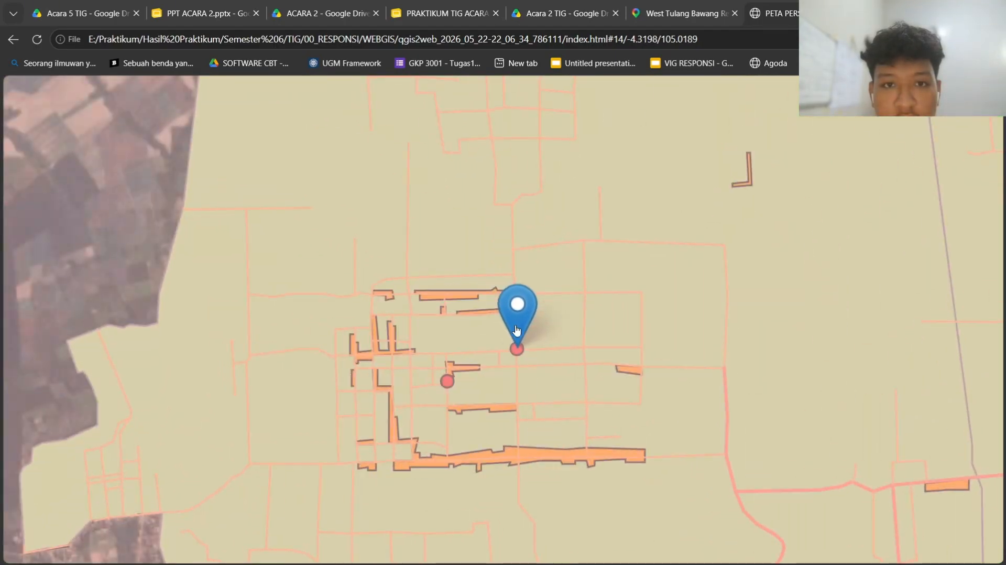
left_click(516, 330)
scroll(506, 296, "down", 3)
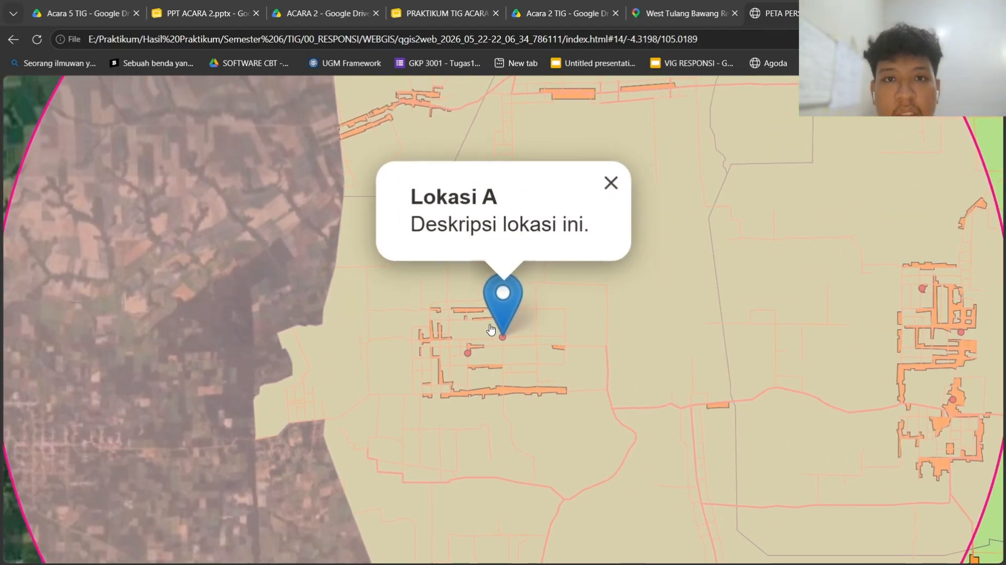
scroll(488, 320, "up", 1)
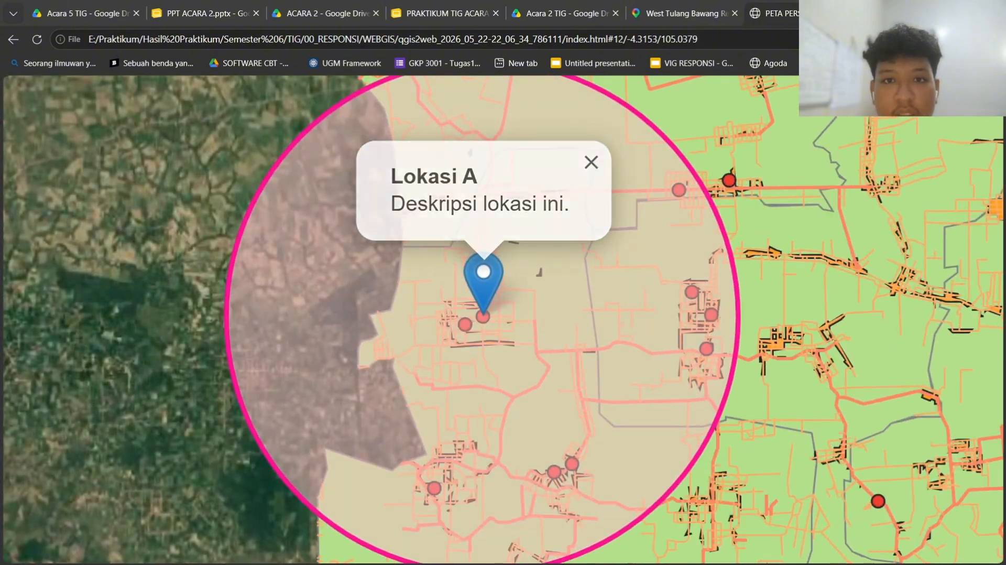
left_click(565, 410)
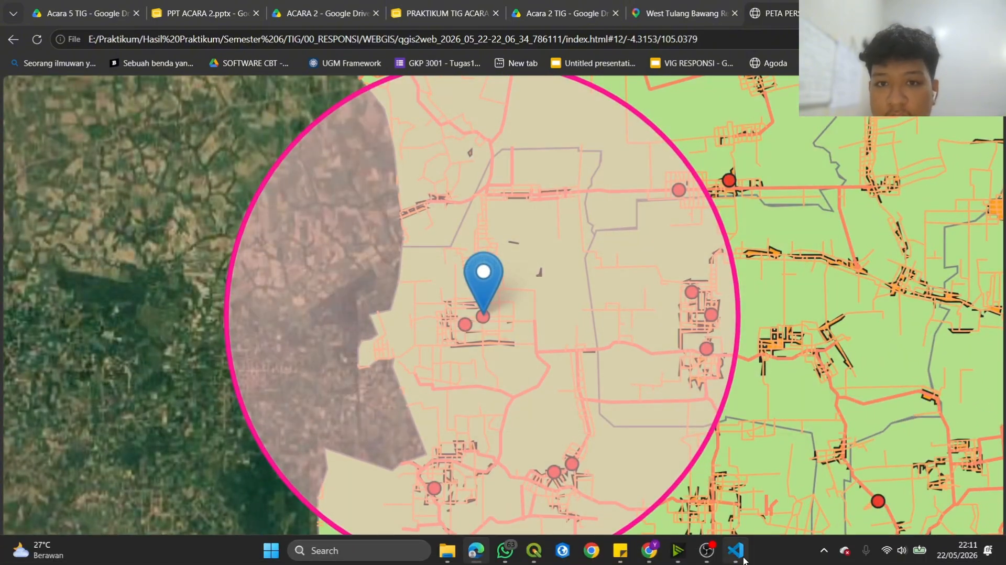
- In Visual Studio Code, remove the placeholder title Lokasi A from the marker's bindPopup text in index.html
left_click(735, 550)
key("Down")
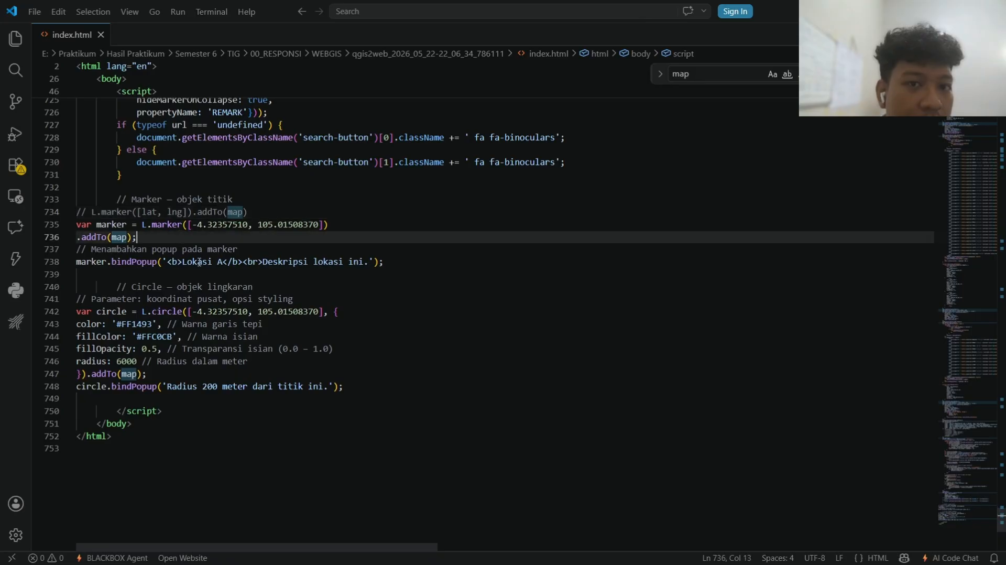
scroll(124, 247, "up", 2)
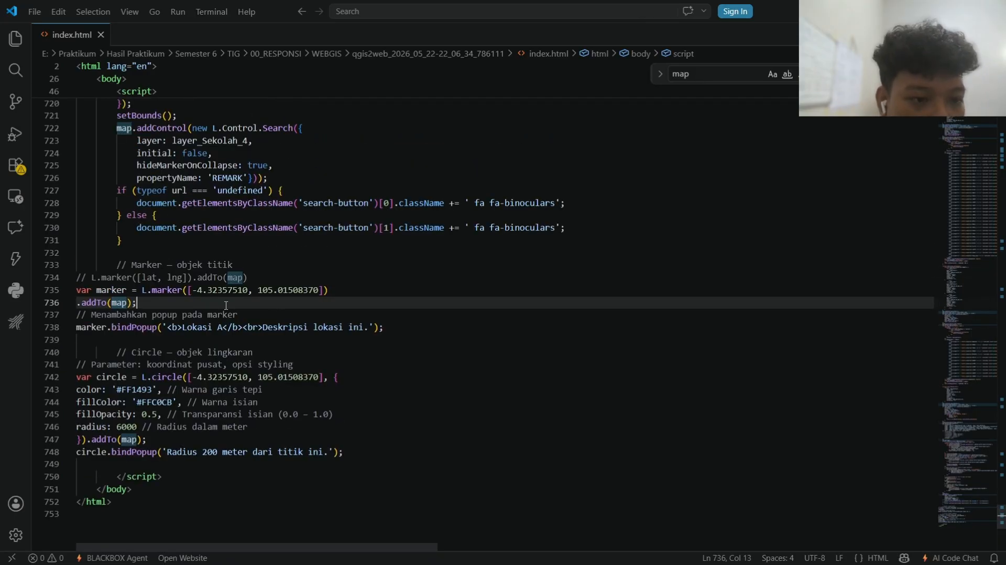
left_click(200, 327)
left_click(317, 348)
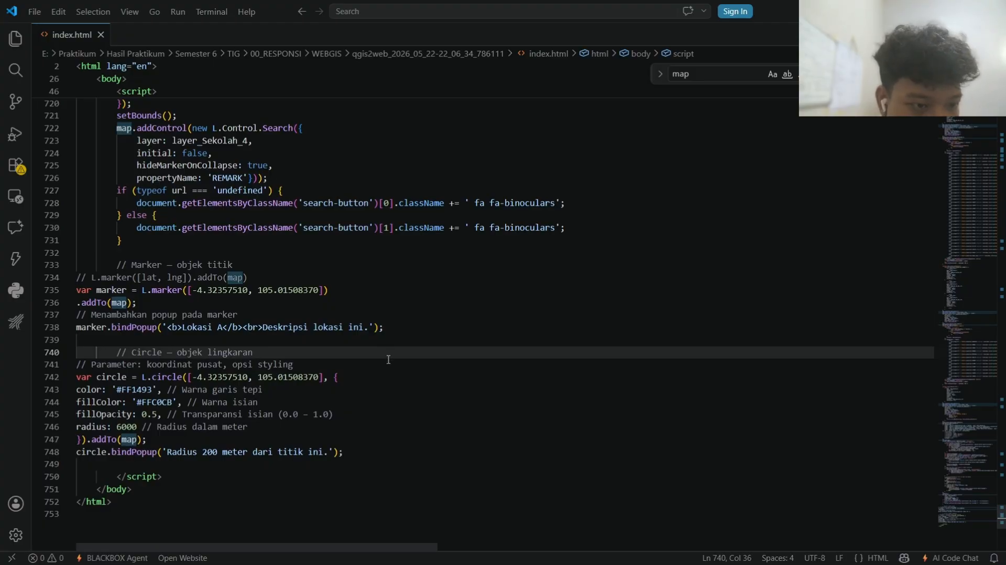
left_click(242, 292)
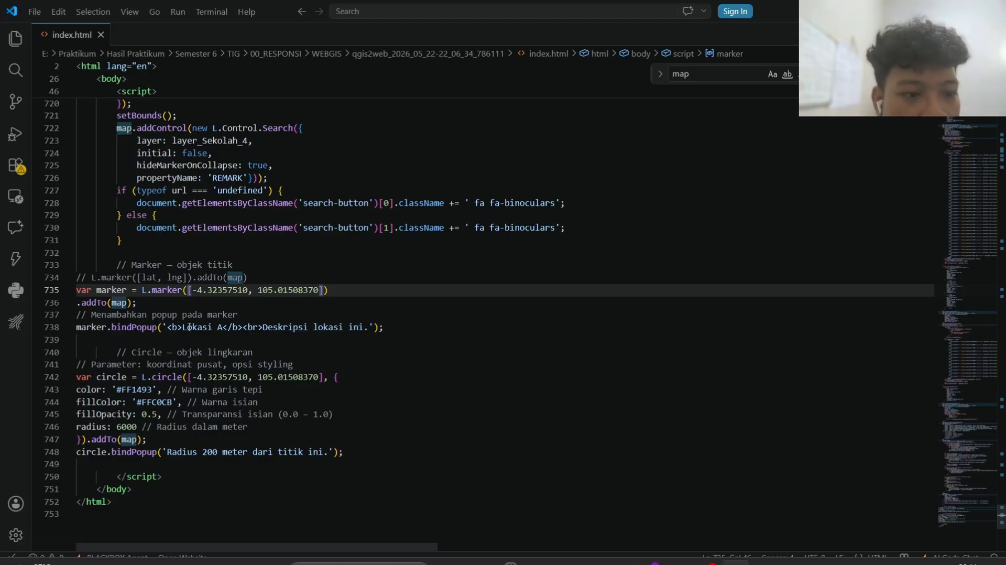
left_click_drag(184, 327, 221, 329)
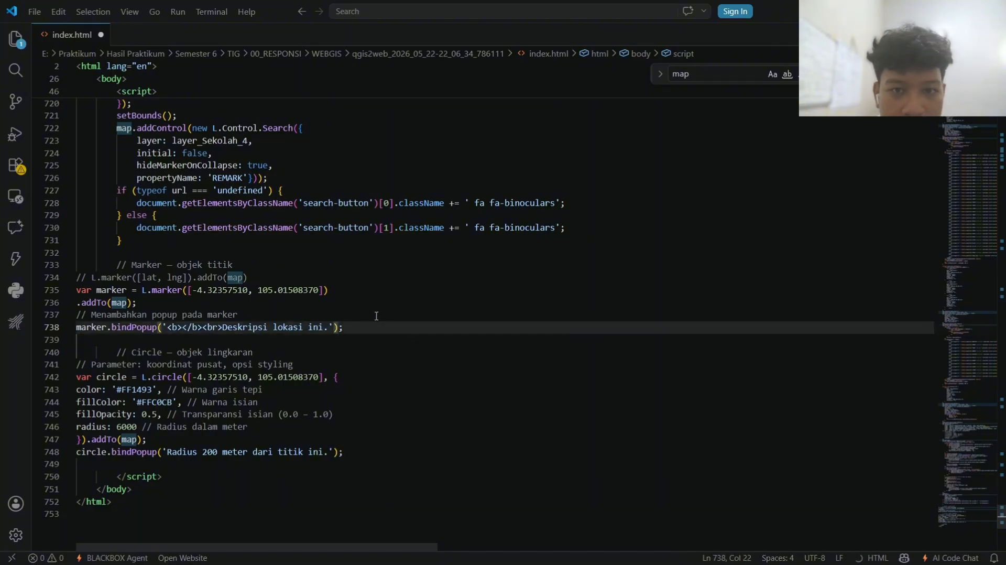
- In QGIS, identify the Sekolah point at the marker's location and copy its CATATAN attribute value, Pendidikan Keagamaan
left_click(536, 554)
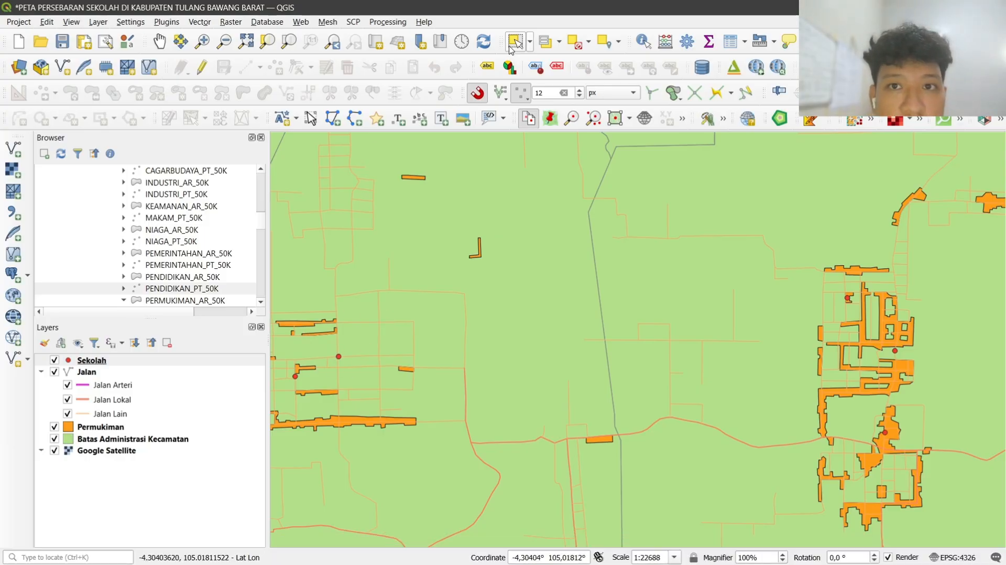
left_click(644, 41)
scroll(435, 326, "down", 1)
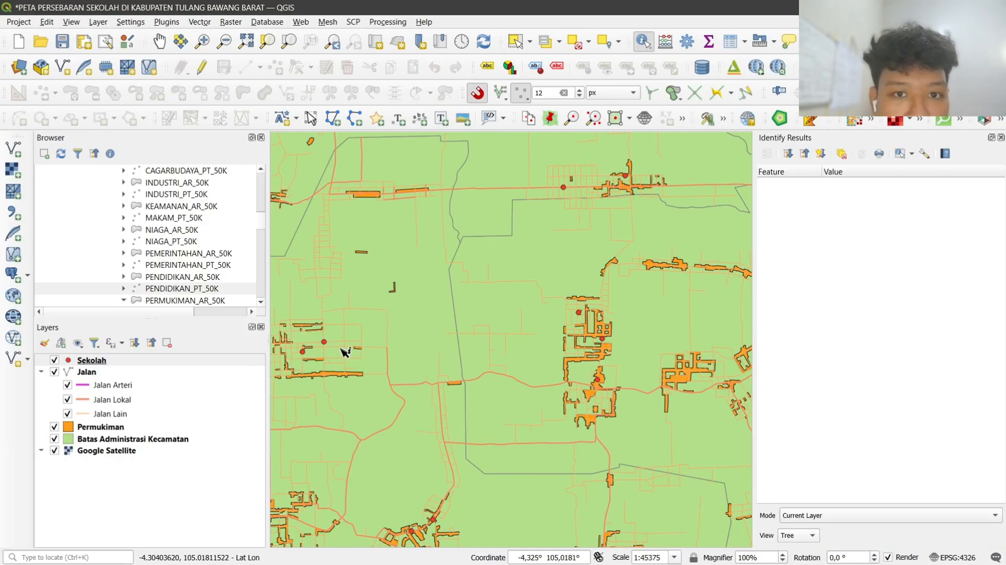
left_click(324, 343)
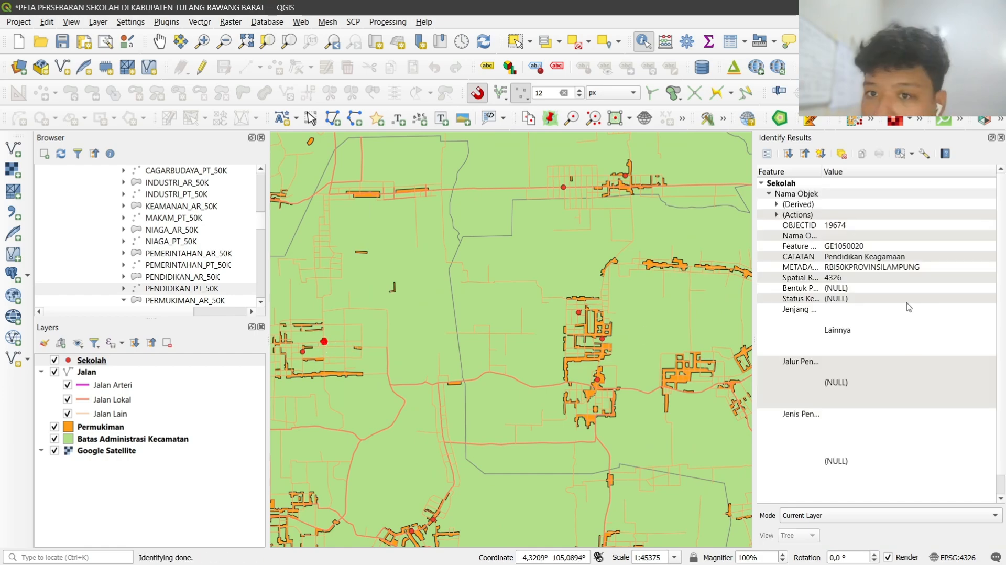
left_click(889, 259)
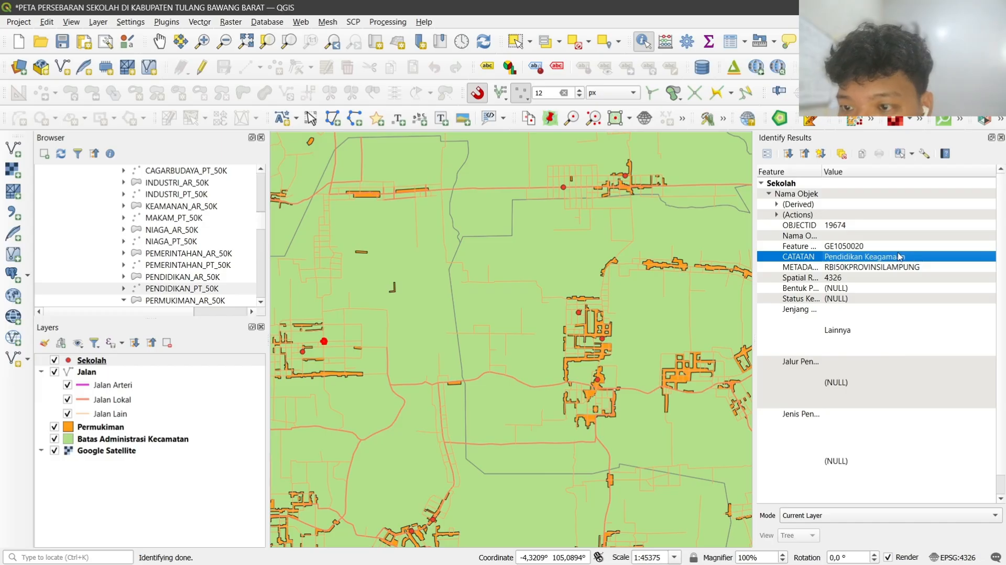
right_click(904, 260)
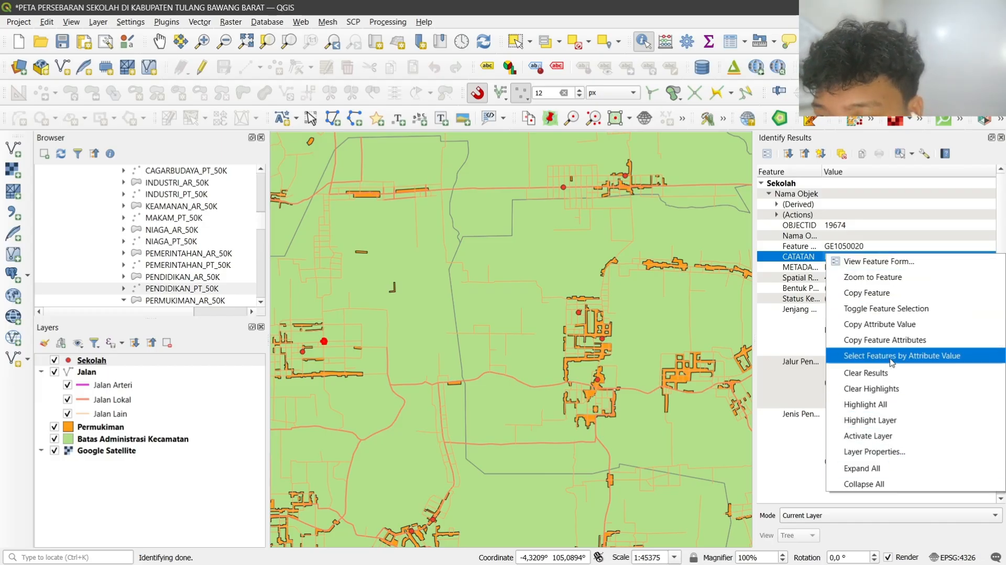
left_click(890, 324)
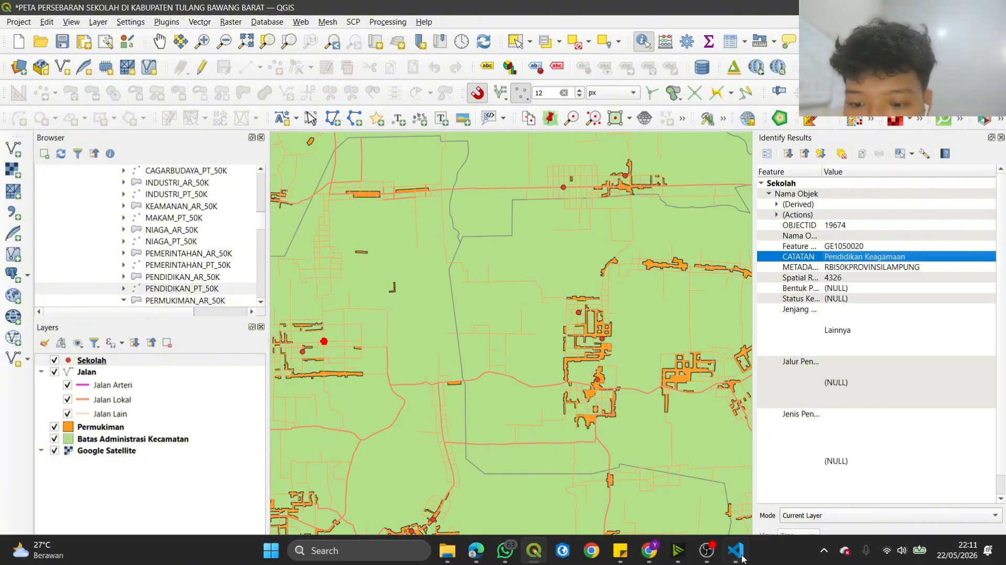
- In Visual Studio Code, set the marker popup's title to Pendidikan Keagamaan and its description to Ini merupakan sekolah pendidikan agama di Kabupaten Tulang Bawang Barat
left_click(742, 559)
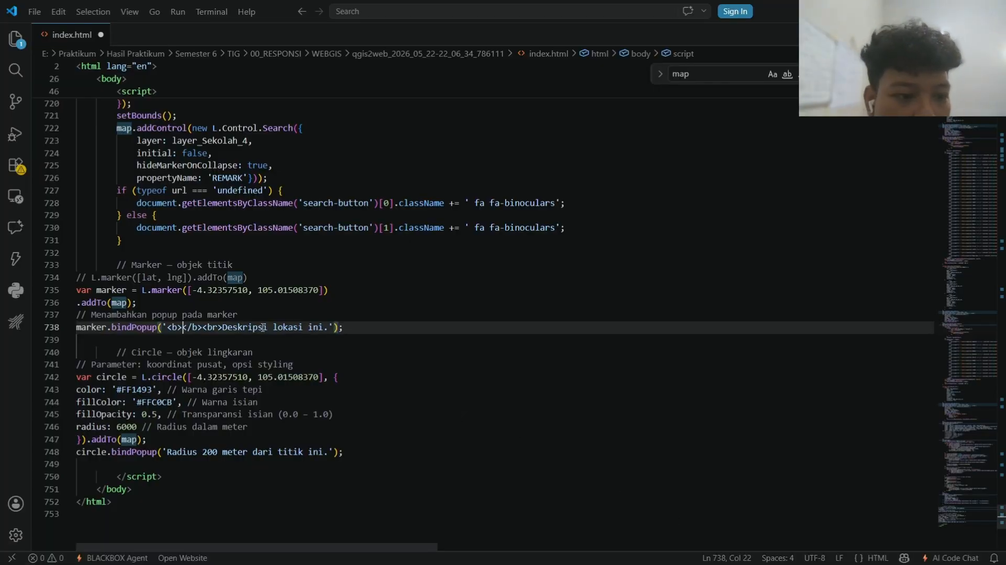
type("Pendidikan Keagamaan")
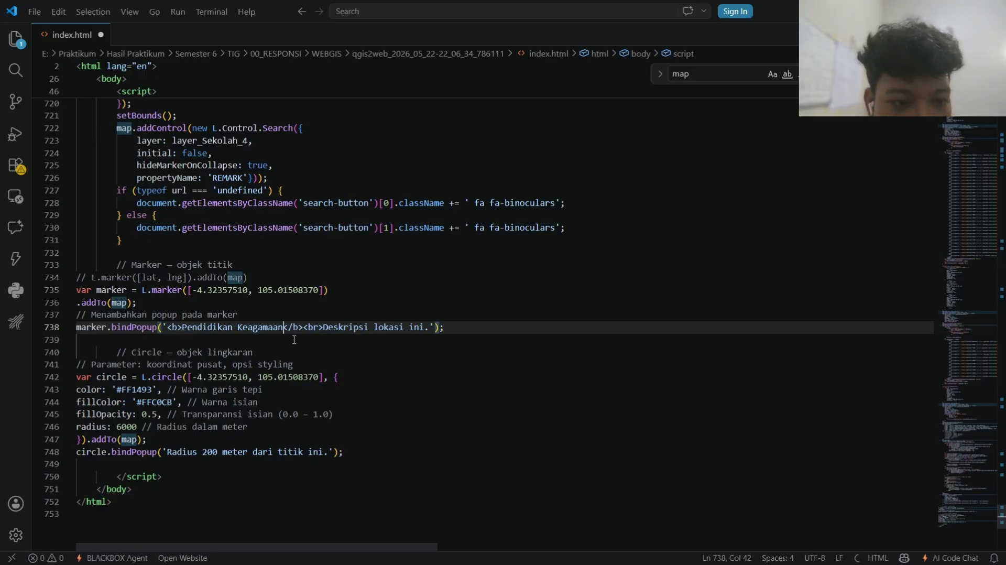
left_click(425, 327)
left_click_drag(425, 327, 327, 331)
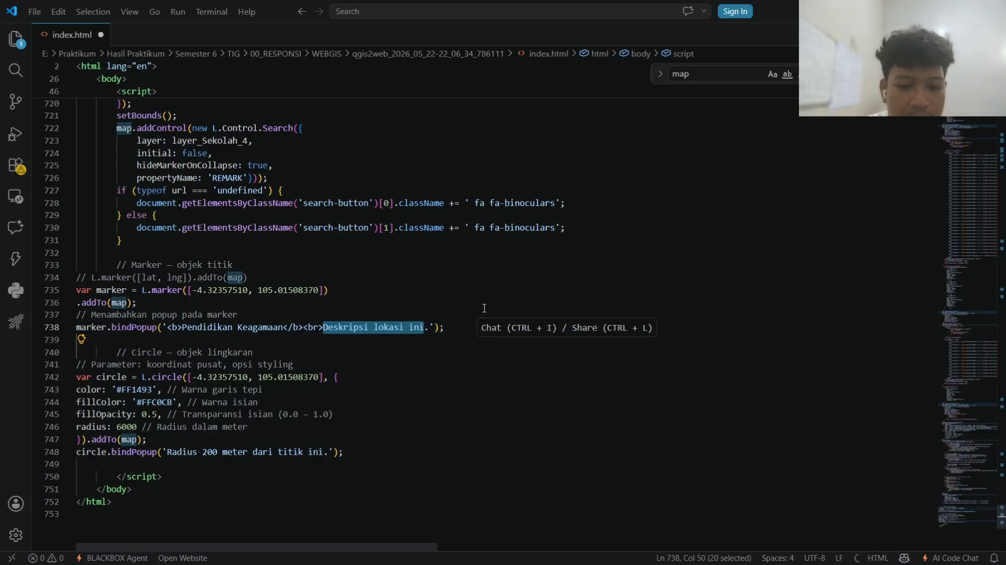
type("Ini merup")
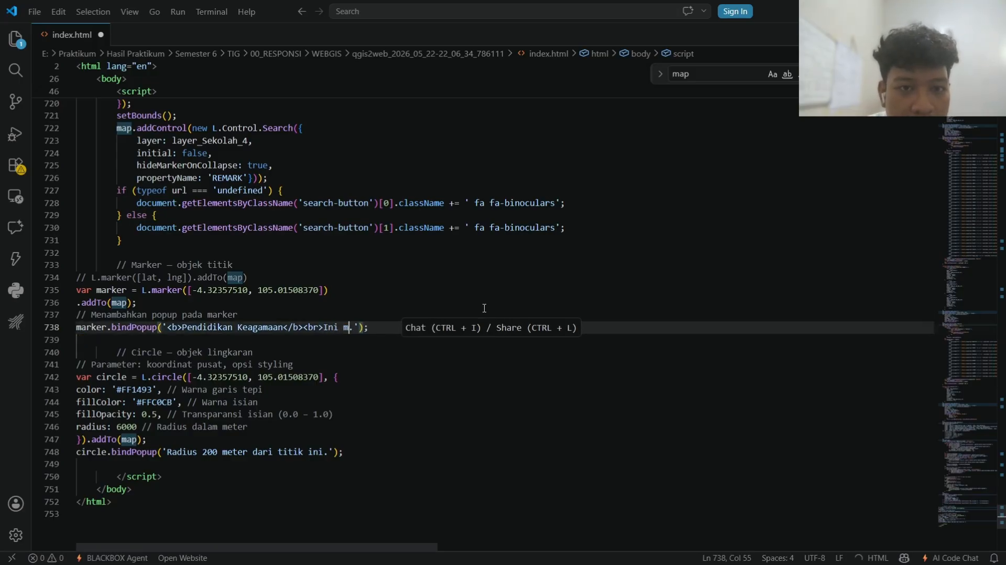
type("akan sekolah pendidikan agama di Kabupaten Tulang Bawang Barat")
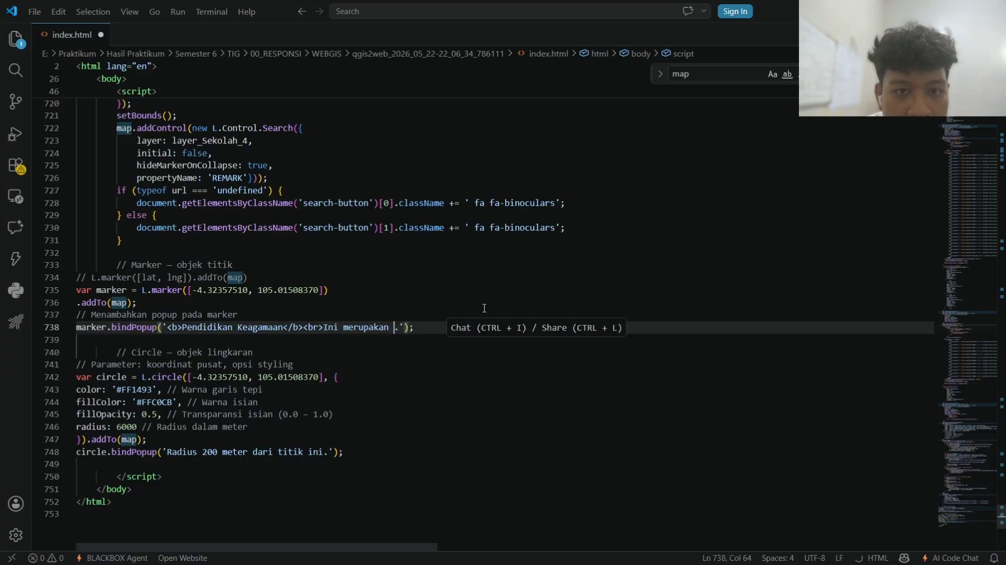
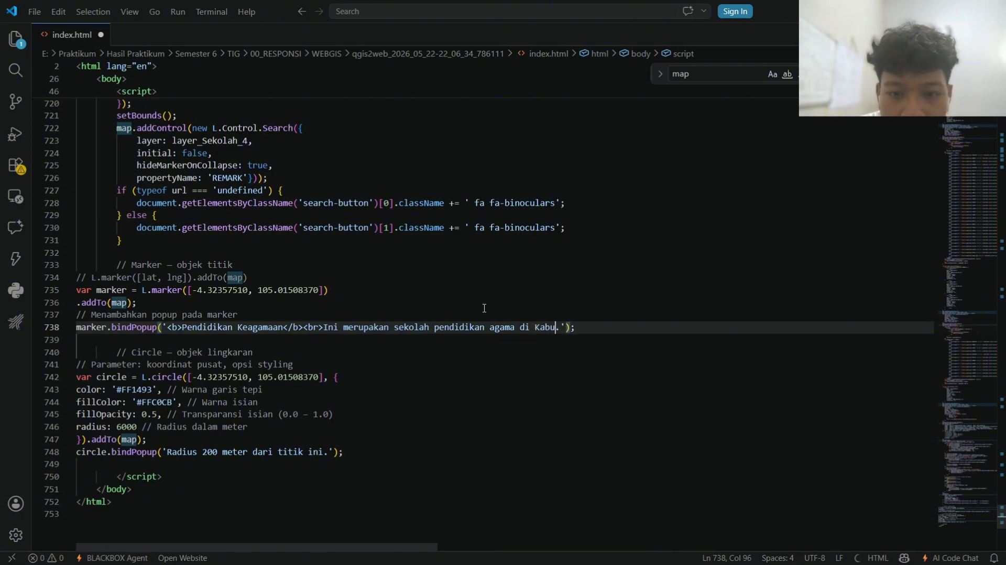
type("en Tulang Bawang Barat")
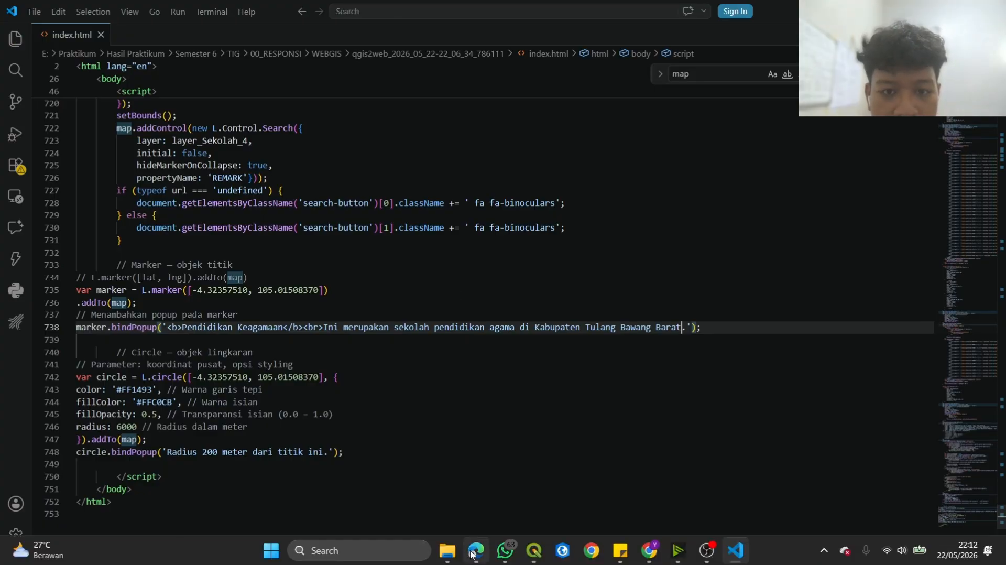
- Switch to the browser, reload the web map and check the marker's edited popup text
left_click(477, 549)
left_click(35, 42)
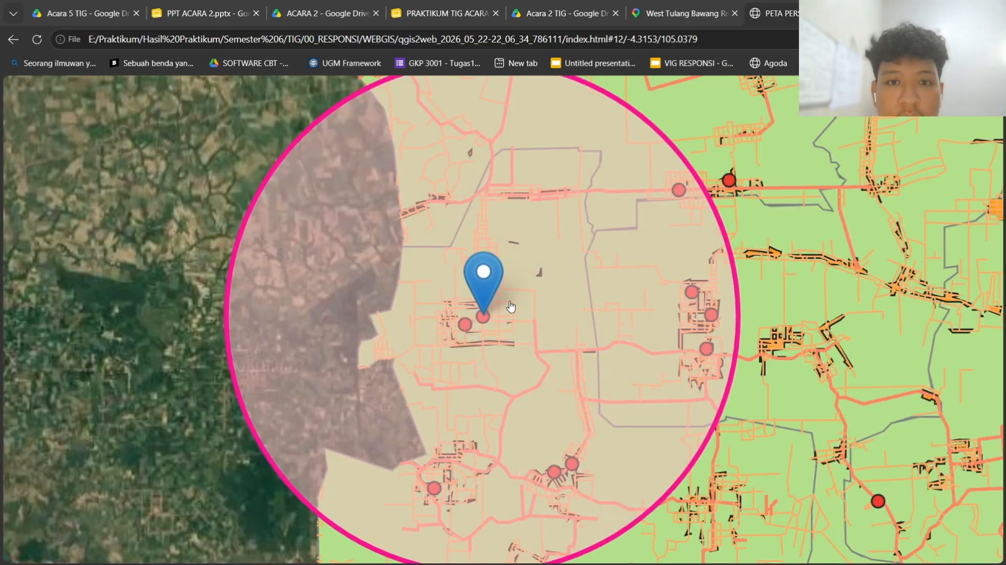
left_click(502, 310)
scroll(528, 264, "down", 1)
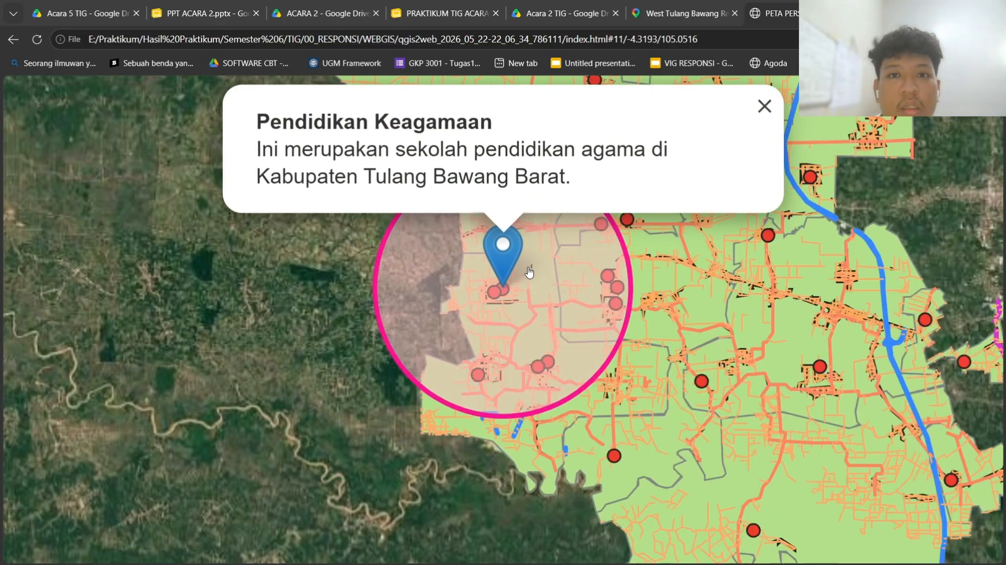
left_click(522, 269)
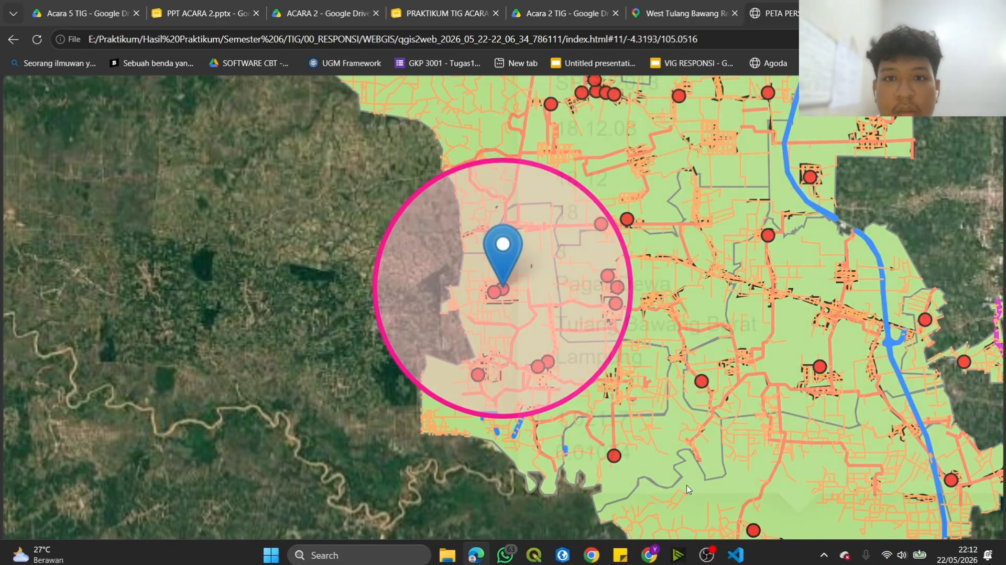
- Examine the administrative area popup and the school points north of the circle on the web map
left_click(453, 120)
left_click_drag(453, 121, 453, 314)
left_click(512, 314)
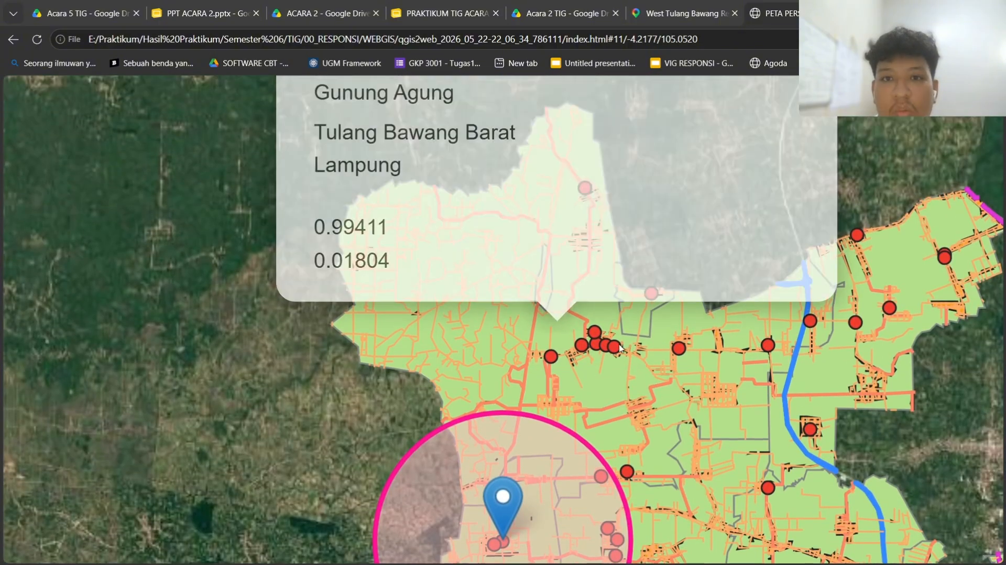
scroll(545, 286, "up", 2)
left_click_drag(586, 516, 543, 394)
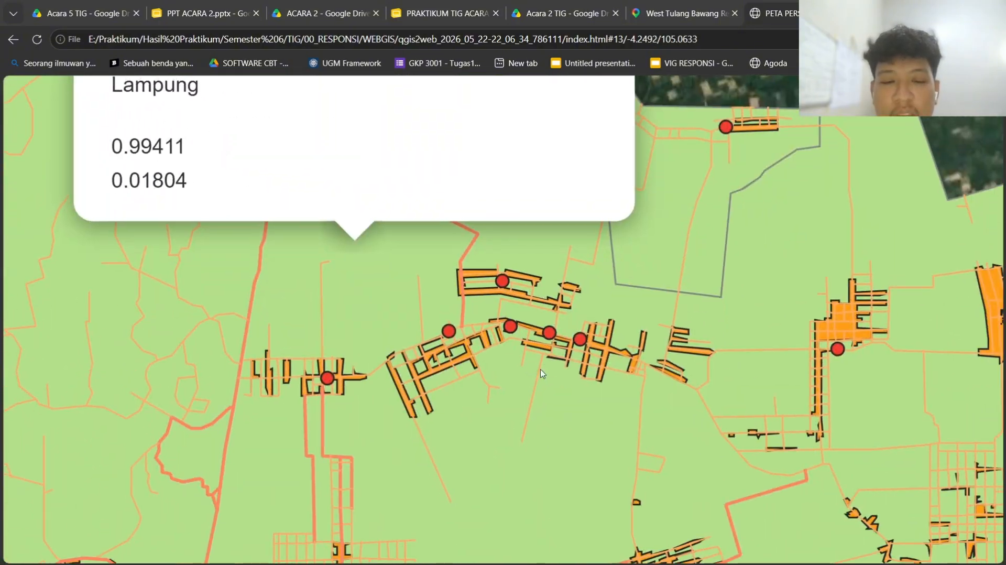
left_click(541, 372)
scroll(520, 385, "down", 1)
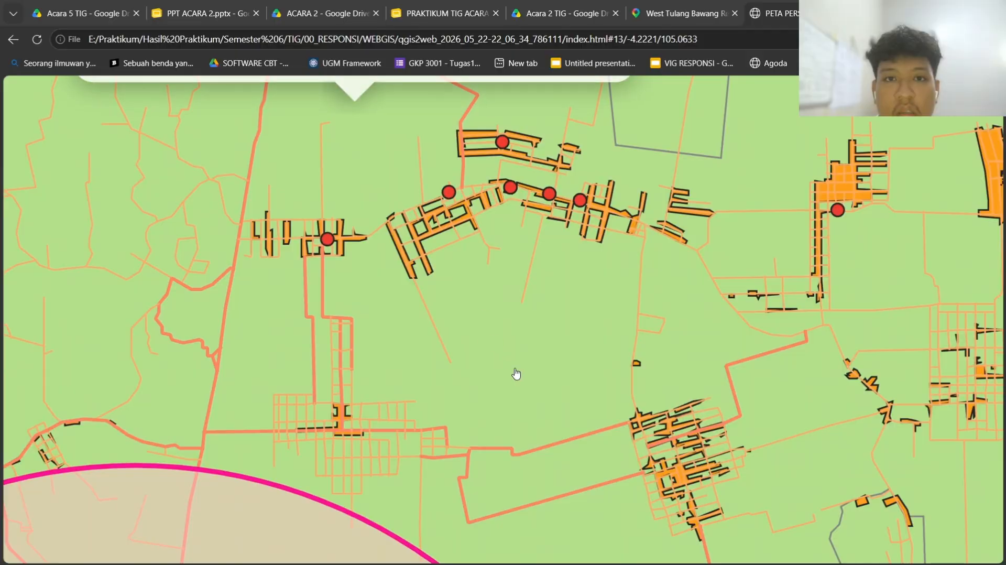
left_click(509, 364)
left_click(578, 300)
scroll(538, 371, "down", 1)
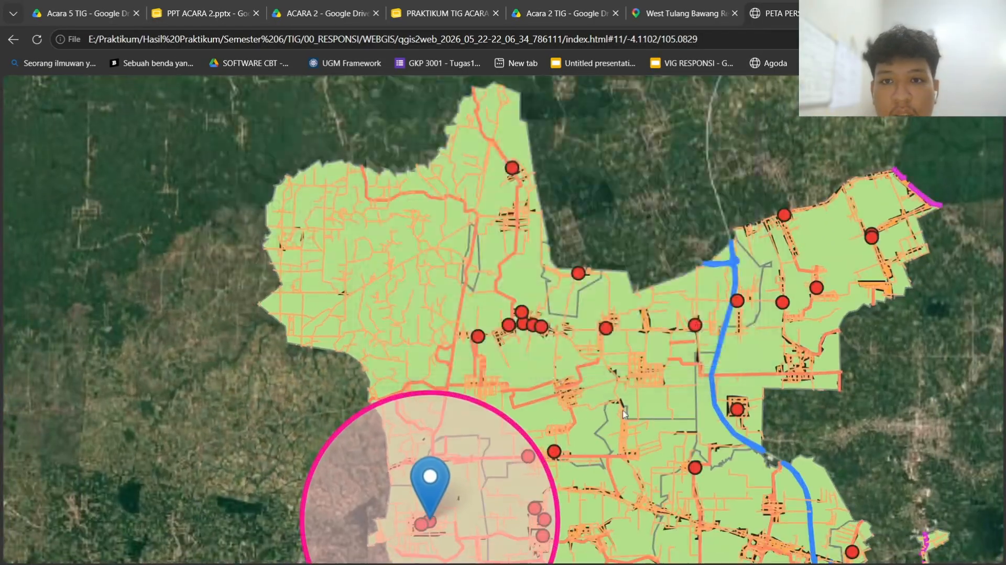
scroll(540, 361, "down", 1)
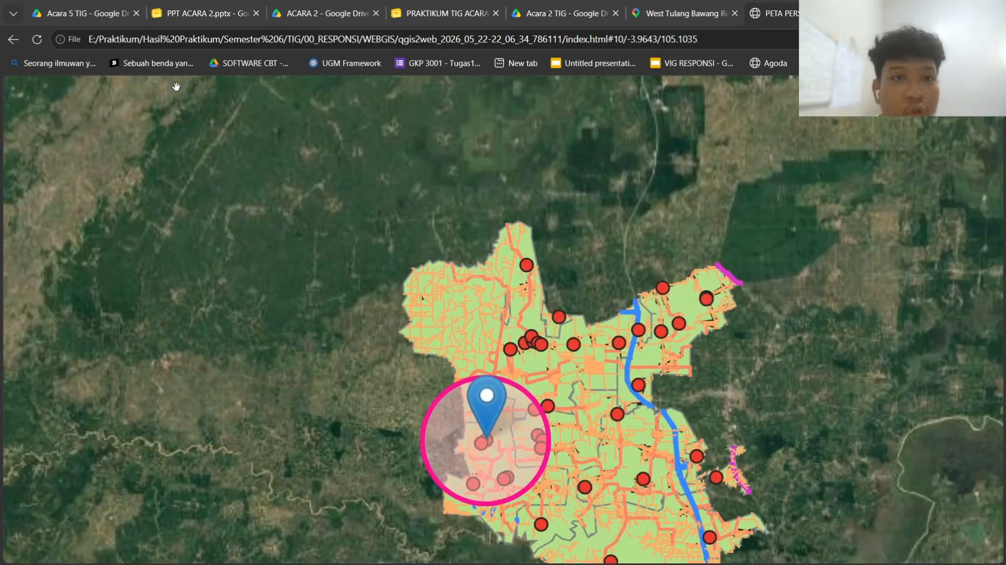
- Open the Acara 5 TIG practical guide in the browser and copy the complete polygon example code from section C.3
left_click(94, 12)
scroll(381, 369, "down", 5)
scroll(381, 369, "down", 2)
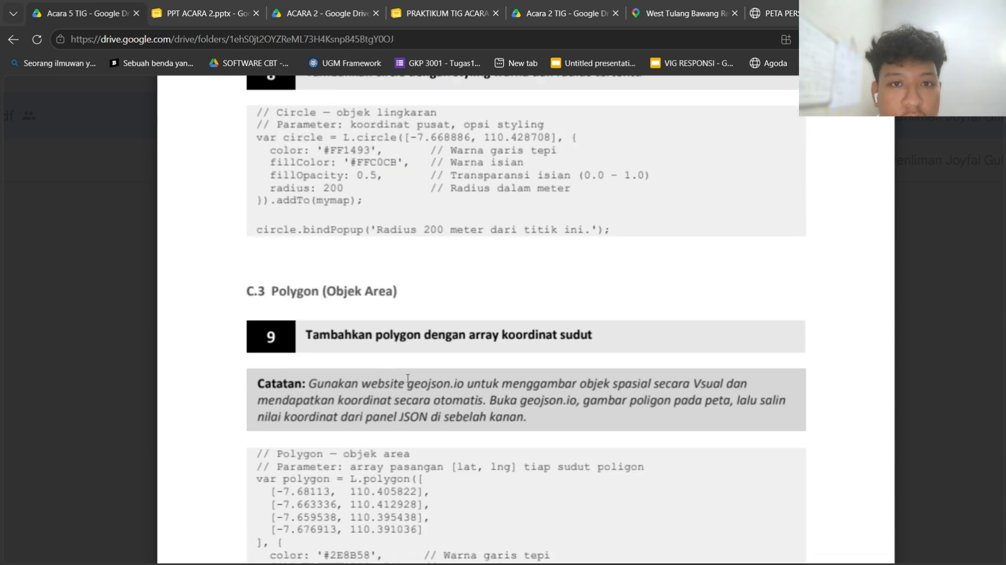
scroll(332, 384, "down", 4)
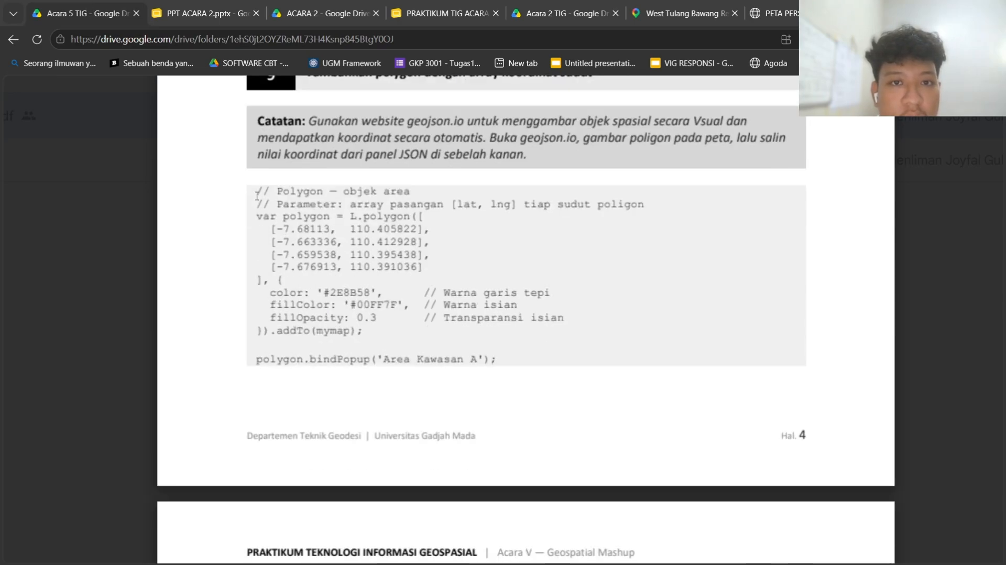
left_click_drag(256, 196, 506, 361)
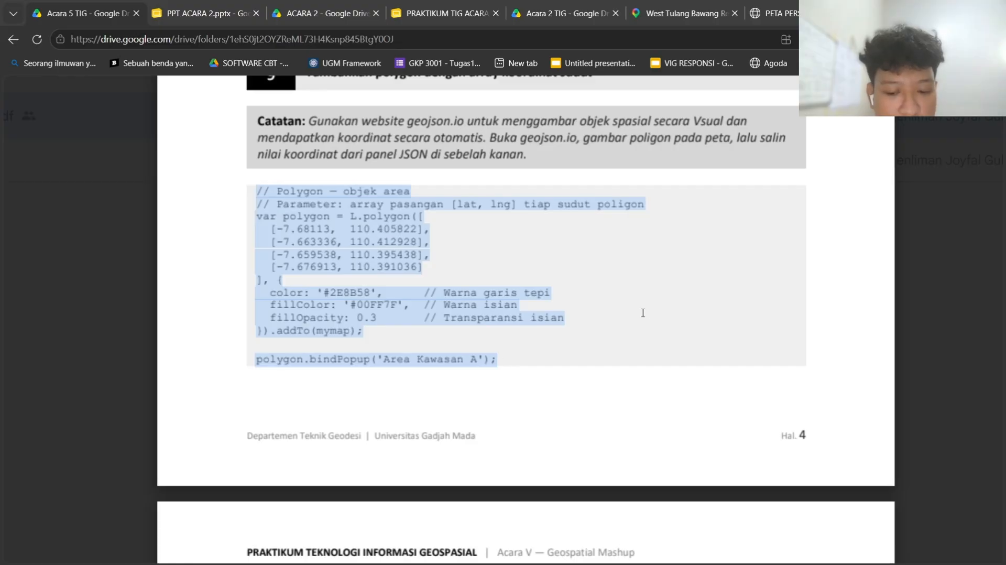
- Switch to Visual Studio Code and paste the polygon code below the circle's popup line in index.html, separated by a blank line
left_click(735, 550)
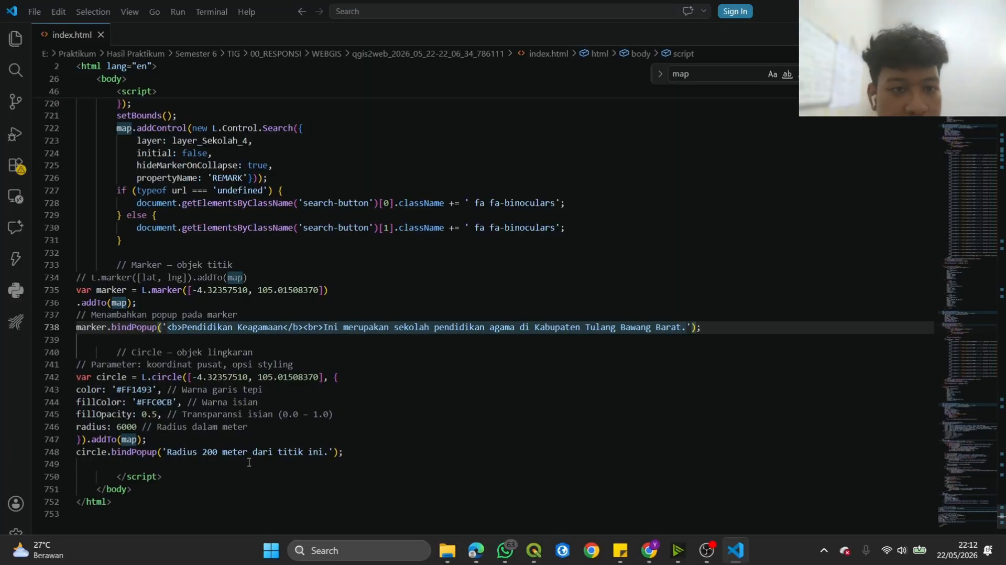
left_click(422, 452)
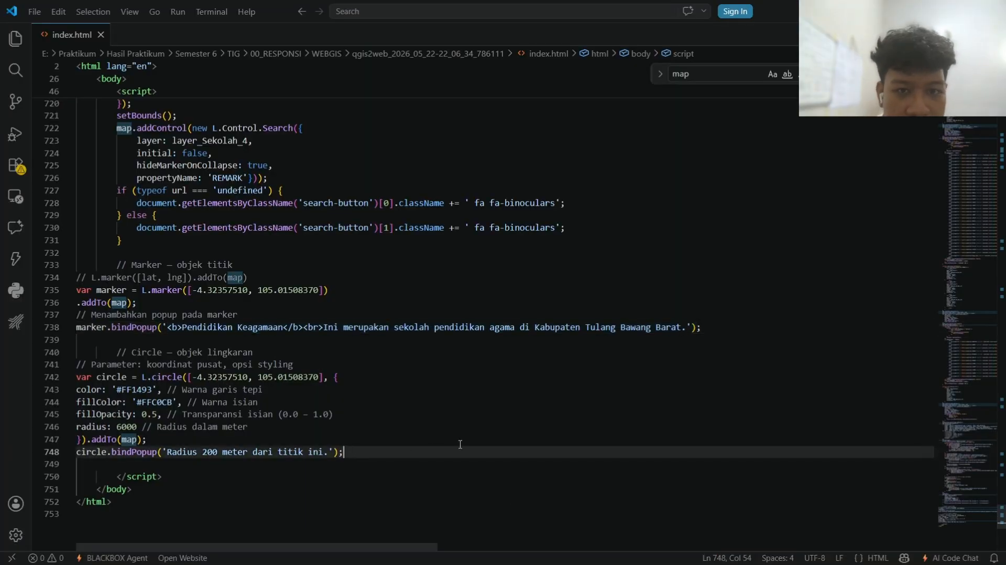
key("Return")
key("Return")
type("// Polygon – objek area // Parameter: array pasangan [lat, lng] tiap sudut poligon var polygon = L.polygon([ [-7.68113, 110.405822], [-7.663336, 110.412928], [-7.659538, 110.395438], [-7.676913, 110.391036] ], { color: '#2E8B58', // Warna garis tepi fillColor: '#00FF7F', // Warna isian fillOpacity: 0.3 // Transparansi isian }).addTo(mymap); polygon.bindPopup('Area Kawasan A');")
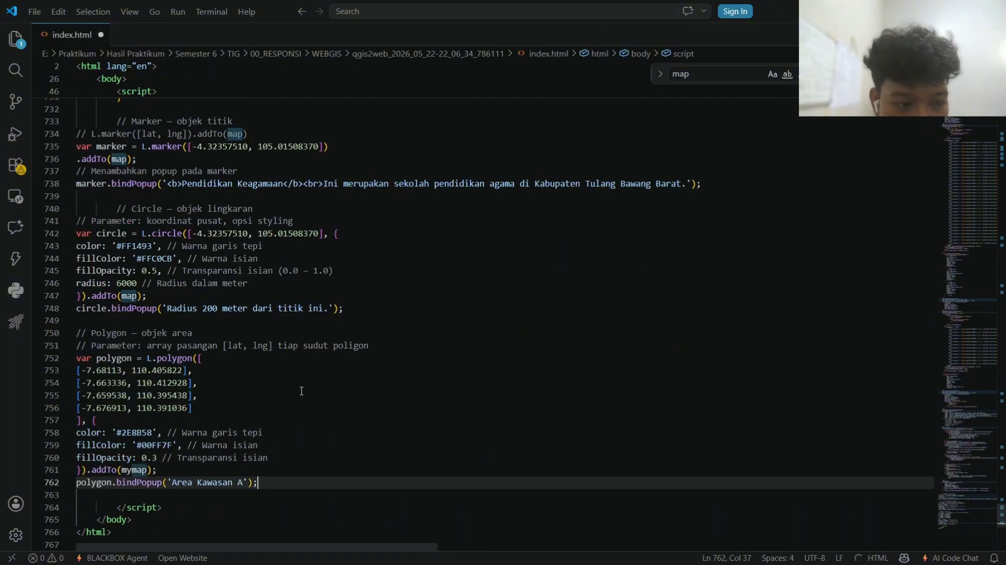
left_click(149, 358)
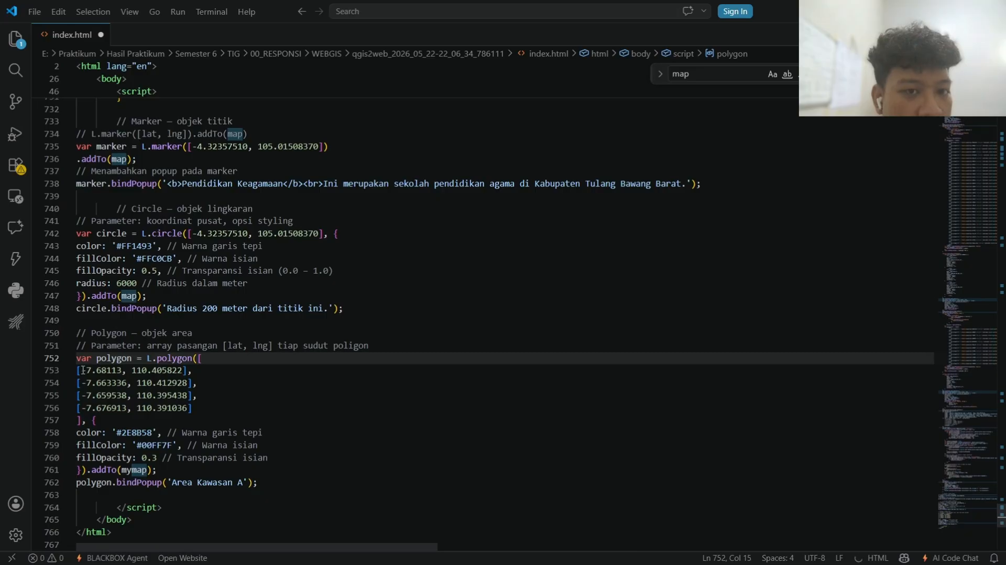
left_click_drag(83, 370, 178, 409)
left_click(230, 412)
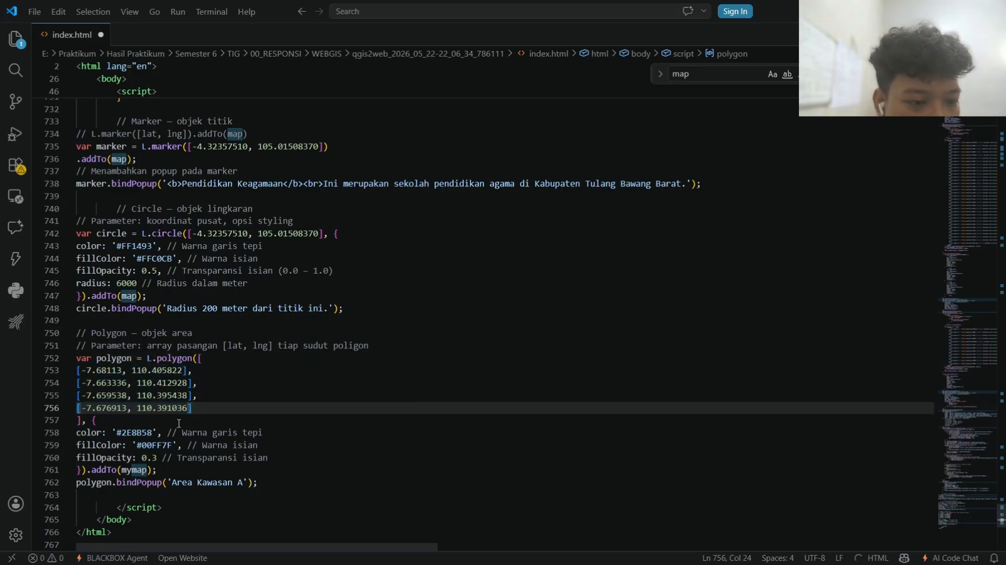
left_click_drag(82, 372, 182, 370)
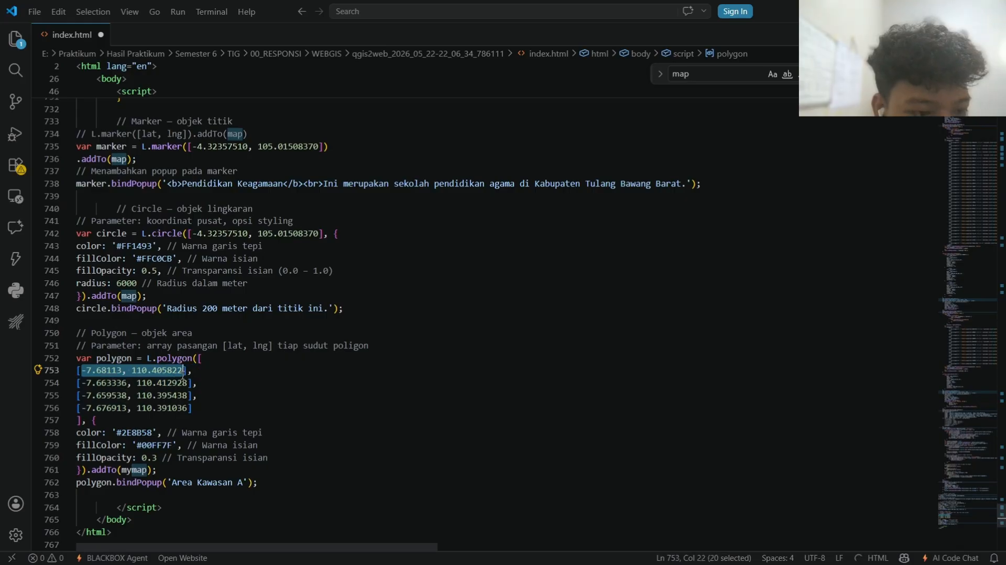
left_click(187, 408)
left_click_drag(187, 407, 93, 404)
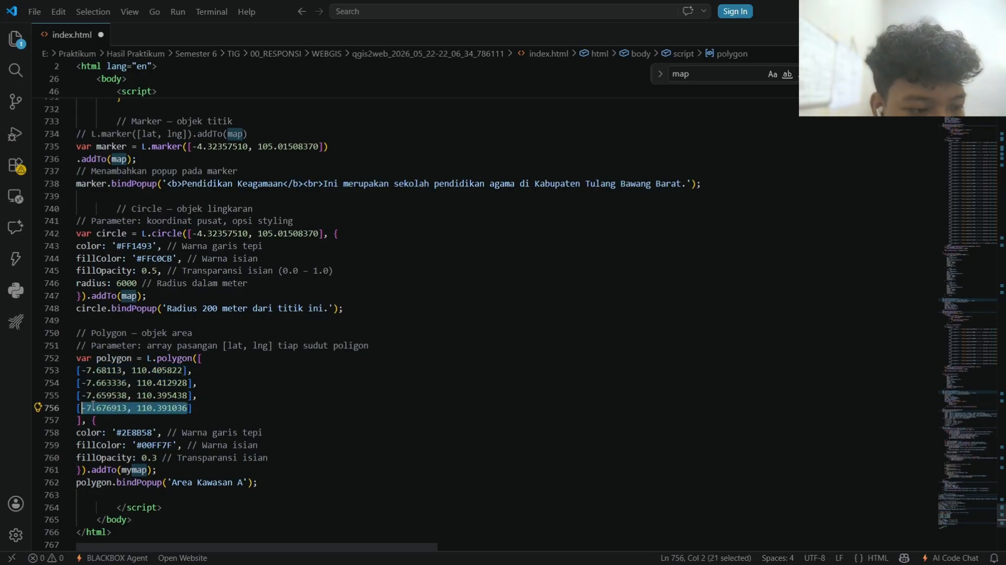
left_click(136, 370)
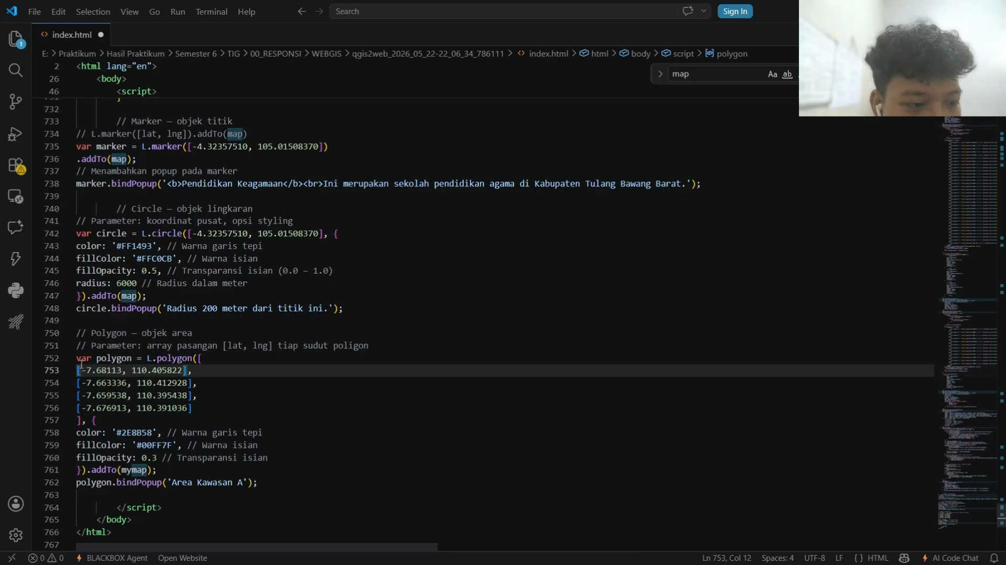
- Select the polygon's first coordinate pair, then in QGIS activate the Lat Lon coordinate copy tool and turn snapping off
left_click_drag(82, 370, 179, 370)
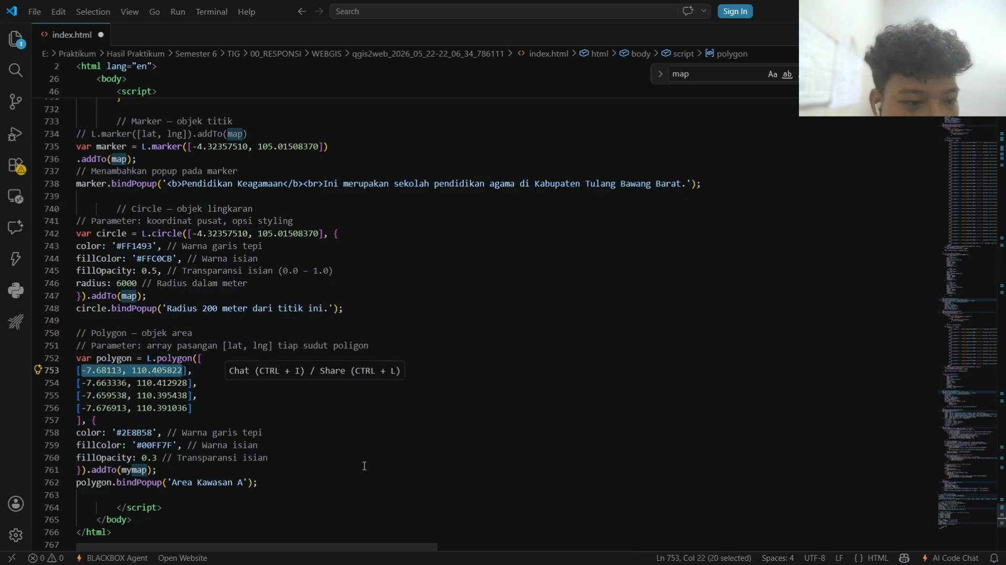
left_click(536, 556)
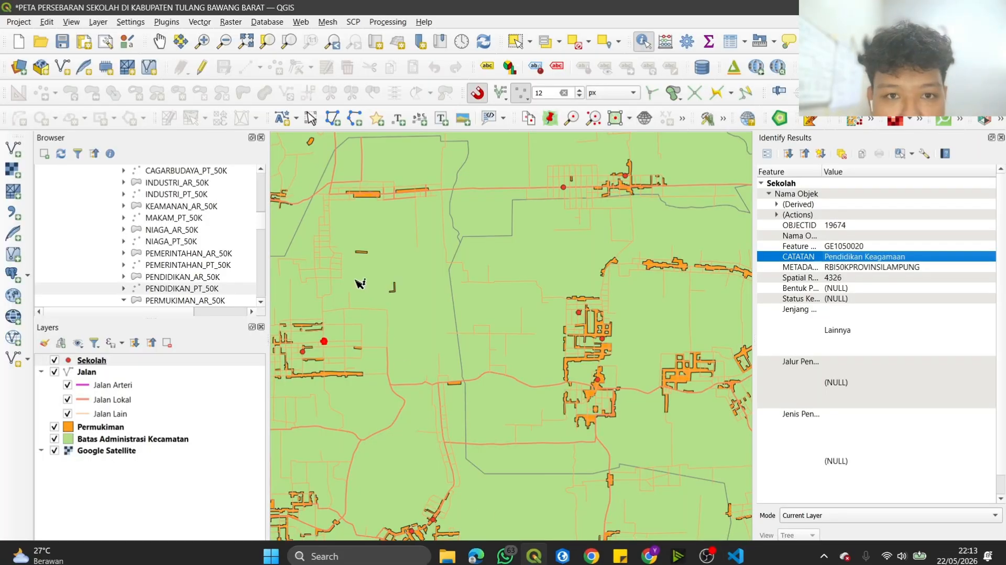
scroll(478, 376, "down", 1)
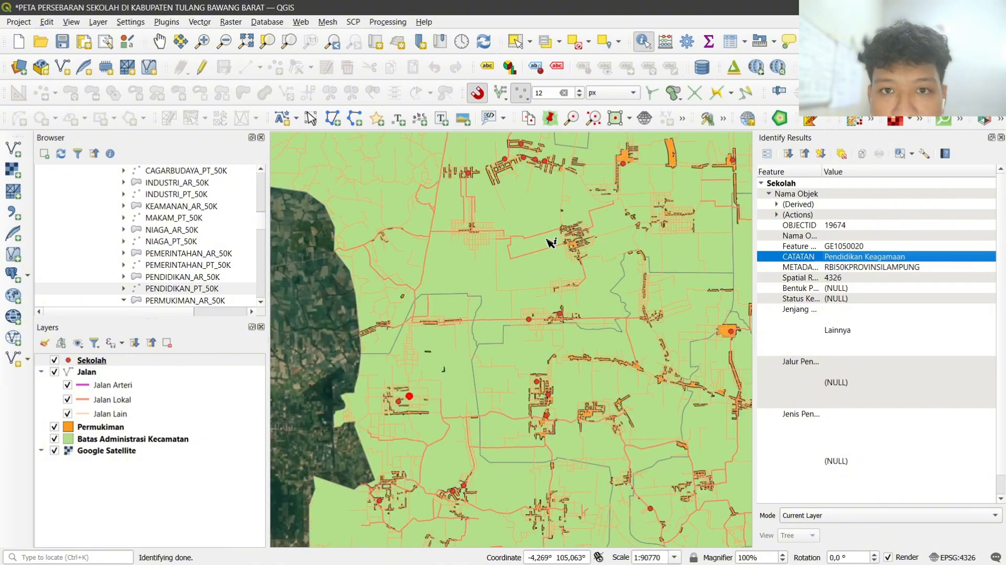
scroll(531, 275, "down", 1)
scroll(613, 194, "up", 1)
scroll(603, 281, "up", 3)
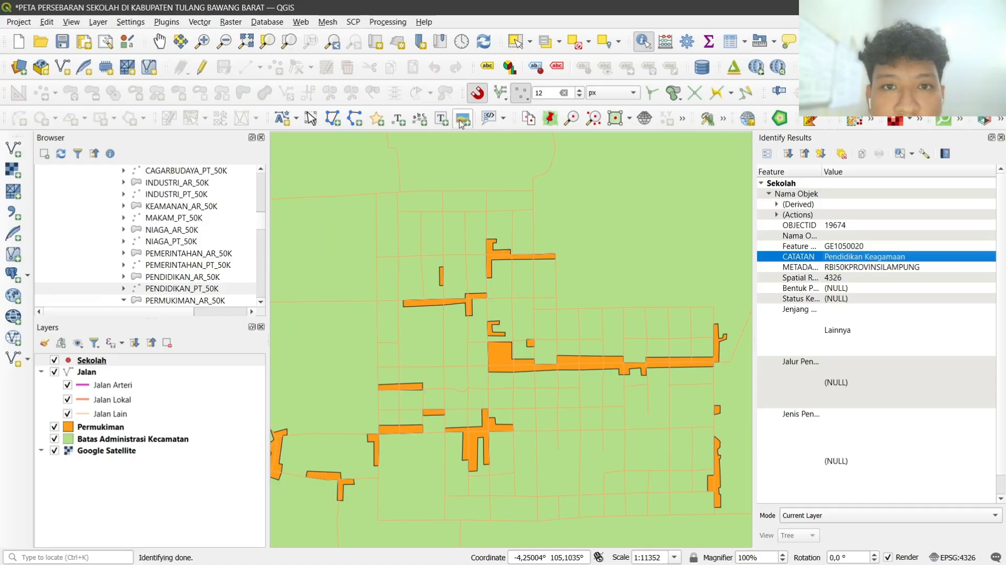
left_click(529, 118)
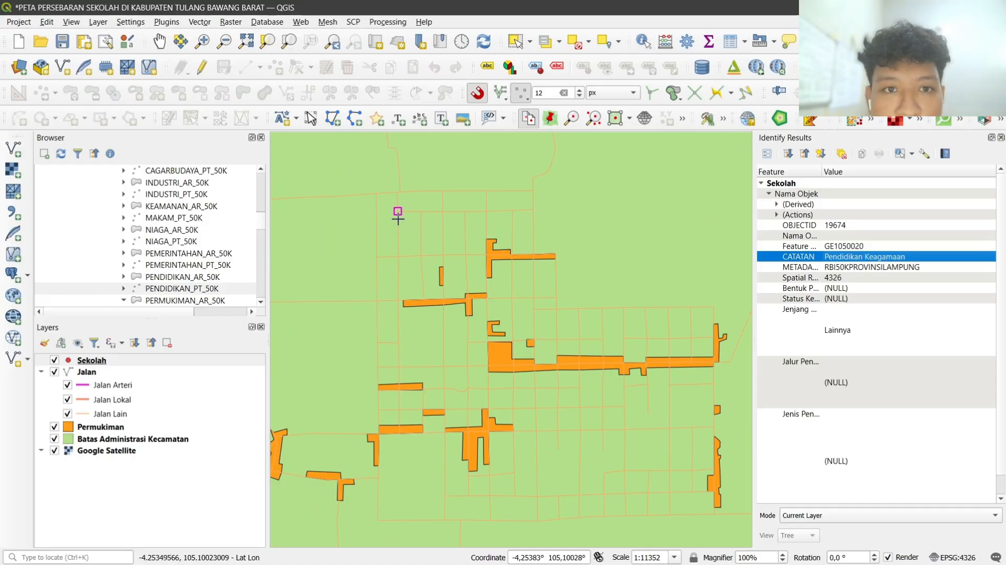
left_click(477, 92)
- Copy the coordinate at the settlement road grid's northwest corner and set the polygon's first vertex in Visual Studio Code to -4.25346233, 105.09876542
scroll(401, 282, "down", 2)
scroll(401, 282, "down", 1)
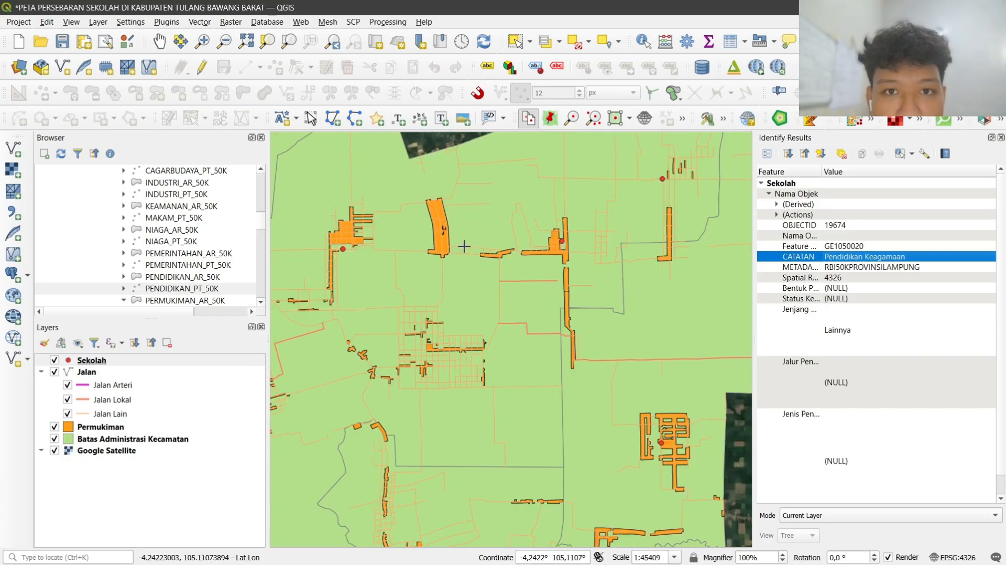
scroll(383, 272, "up", 2)
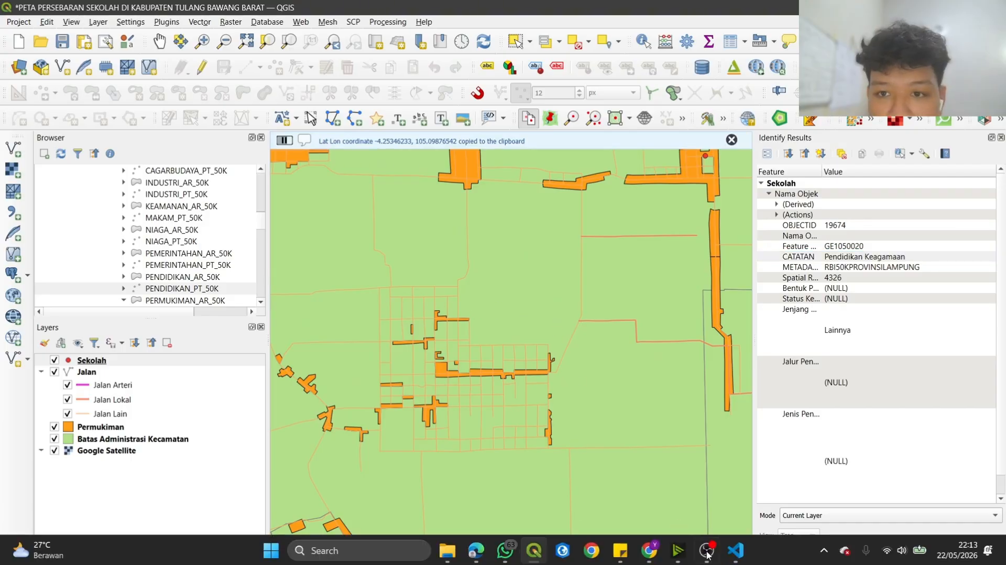
left_click(736, 550)
key("ctrl+v")
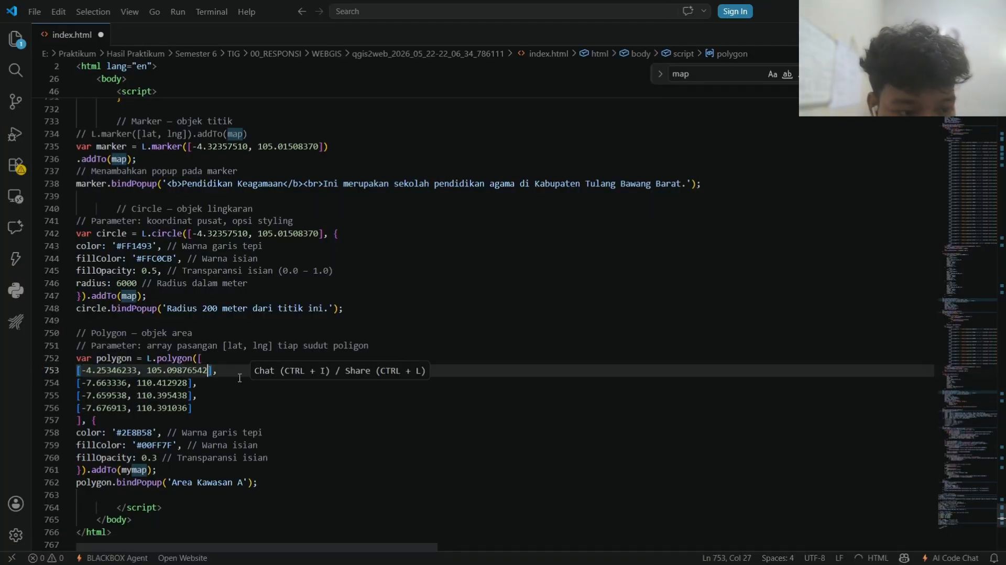
- Copy the coordinate northeast of the road grid in QGIS and set the polygon's second vertex in Visual Studio Code to -4.25408952, 105.11592747
left_click(533, 550)
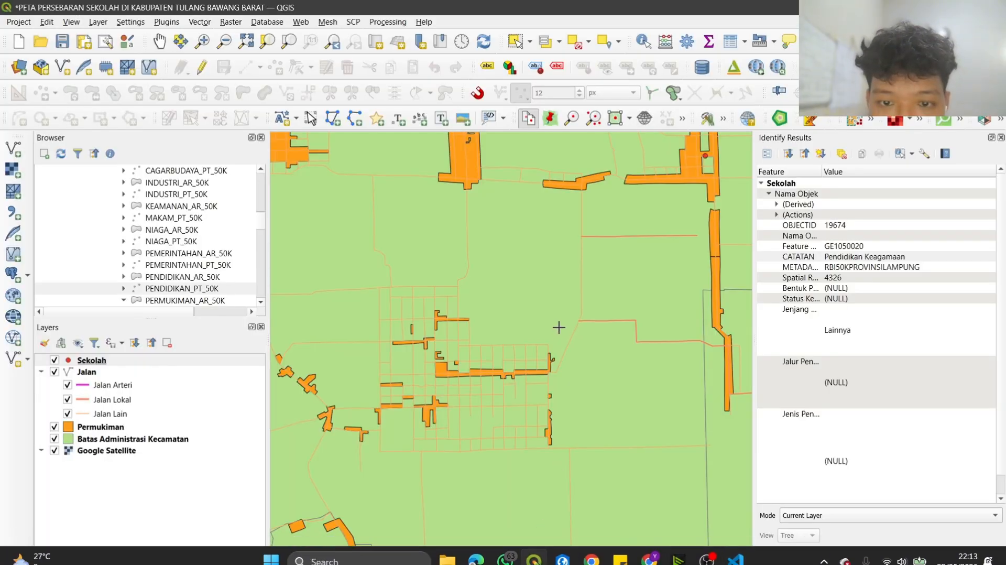
left_click(570, 304)
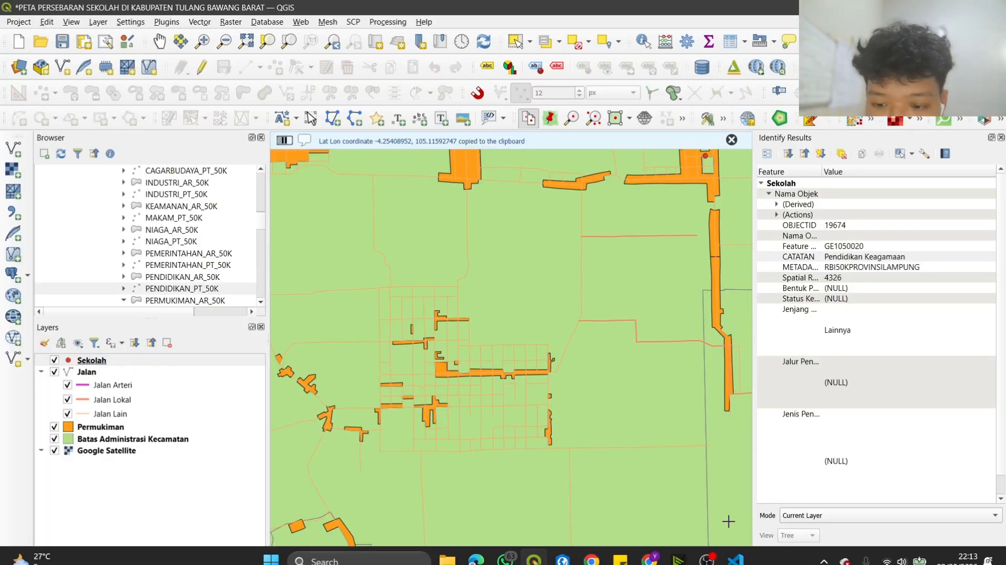
left_click(735, 550)
left_click_drag(188, 382, 81, 382)
key("ctrl+v")
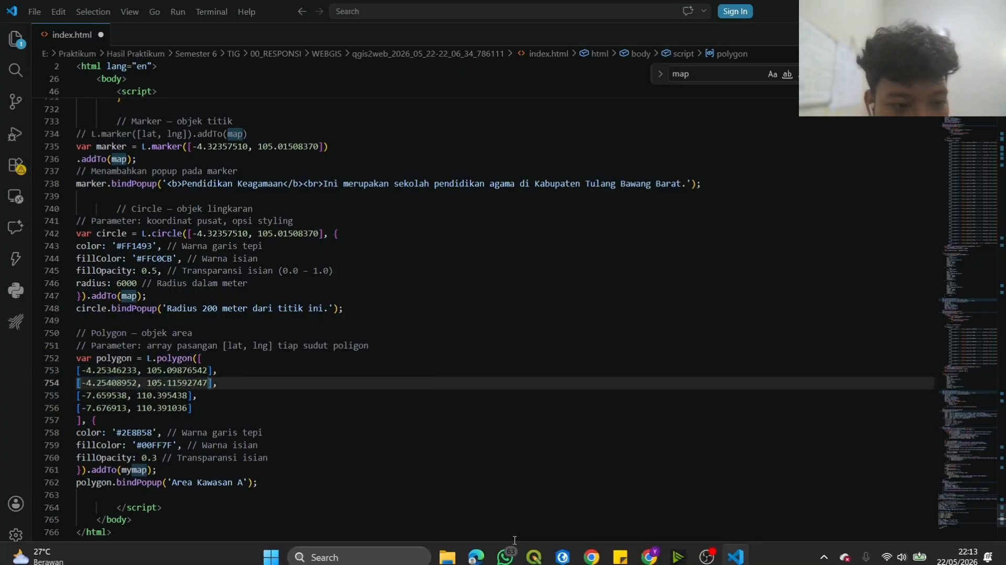
left_click(540, 550)
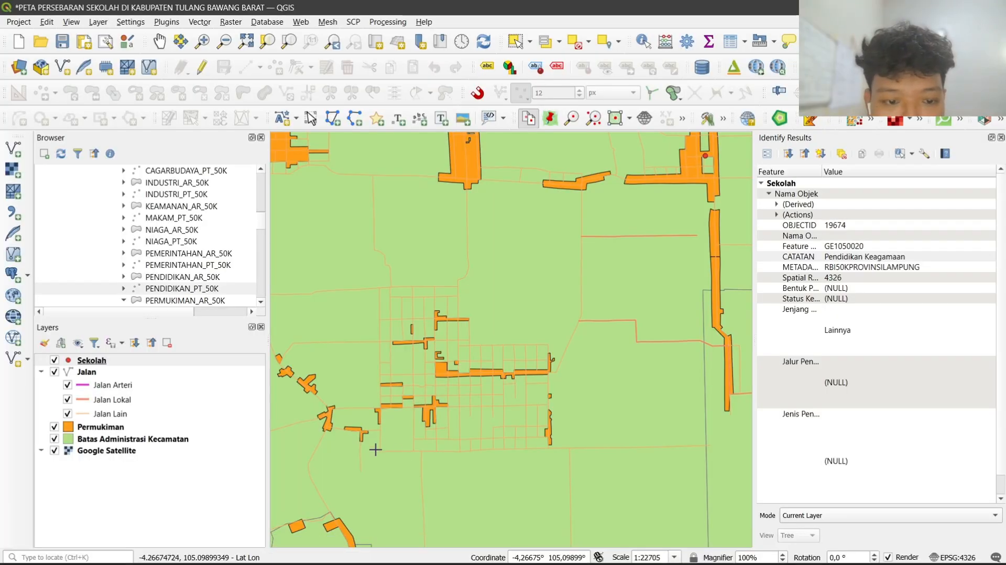
left_click(557, 462)
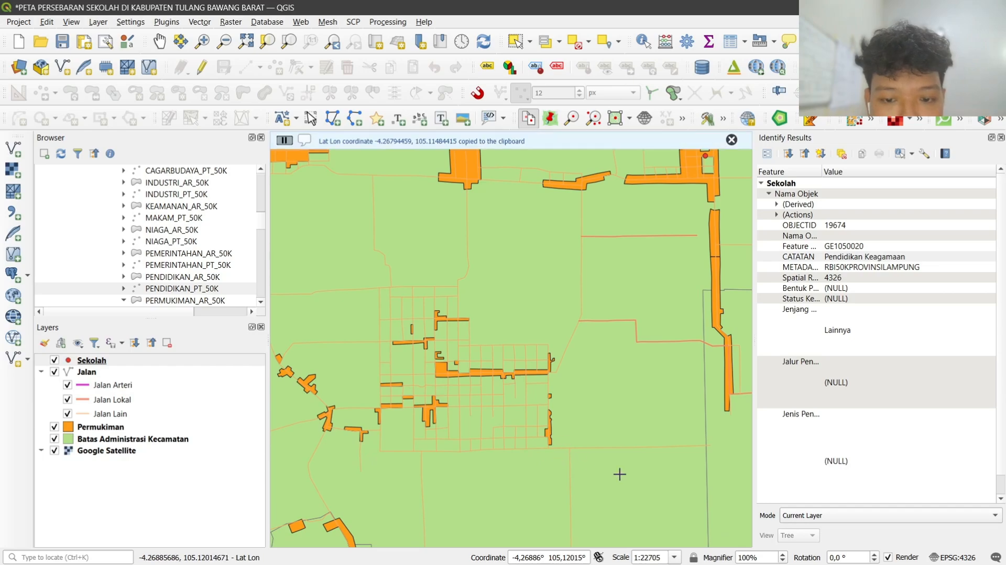
left_click(533, 550)
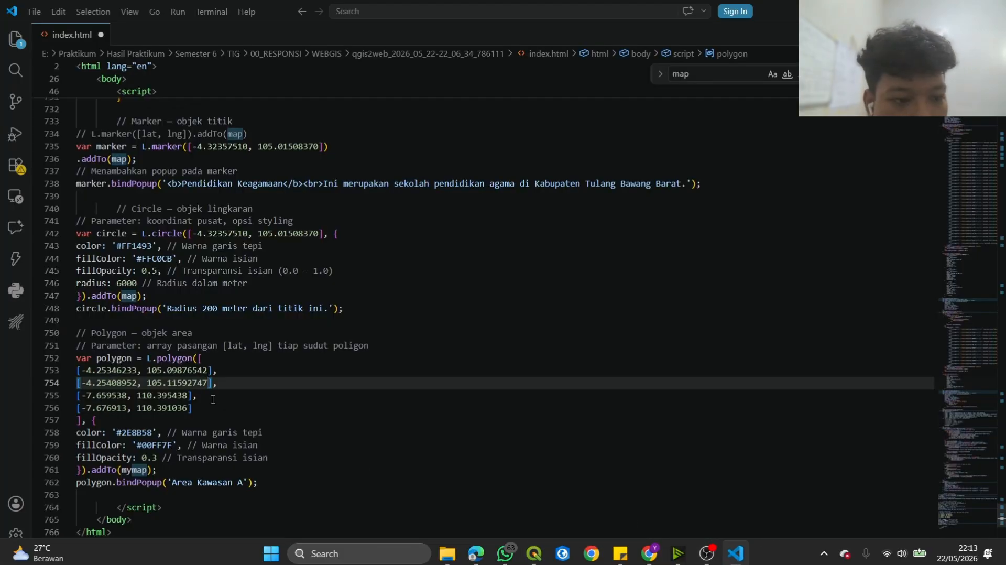
left_click_drag(188, 394, 82, 395)
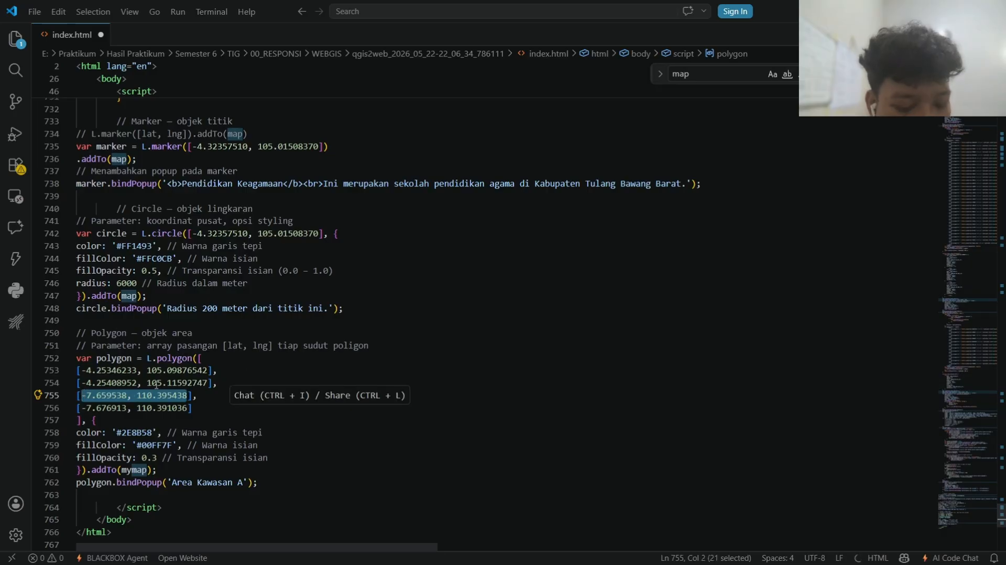
mouse_move(580, 555)
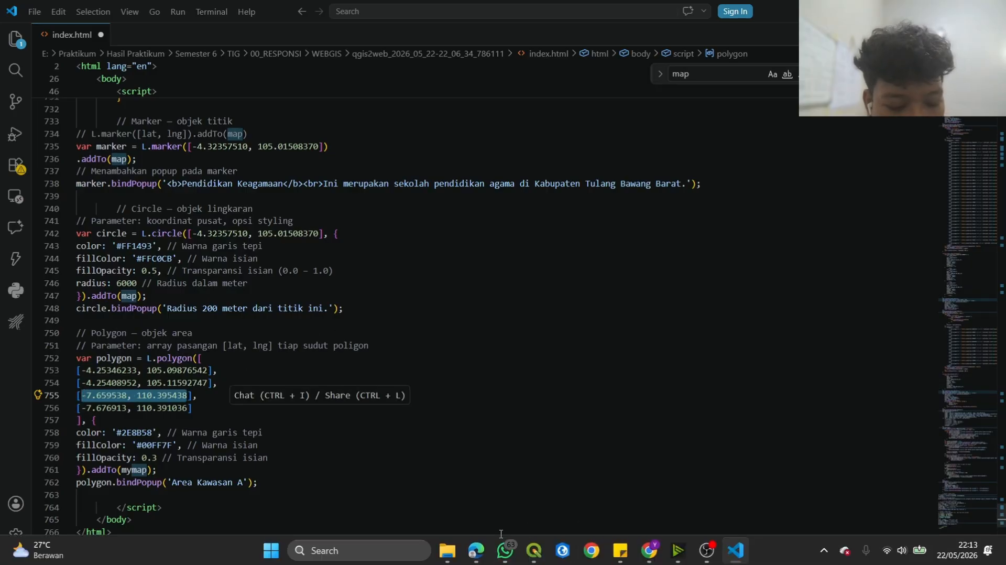
key("Escape")
- Copy the coordinate at the road grid's southeast corner in QGIS and set the polygon's third vertex in Visual Studio Code to -4.26805862, 105.11518625
mouse_move(543, 561)
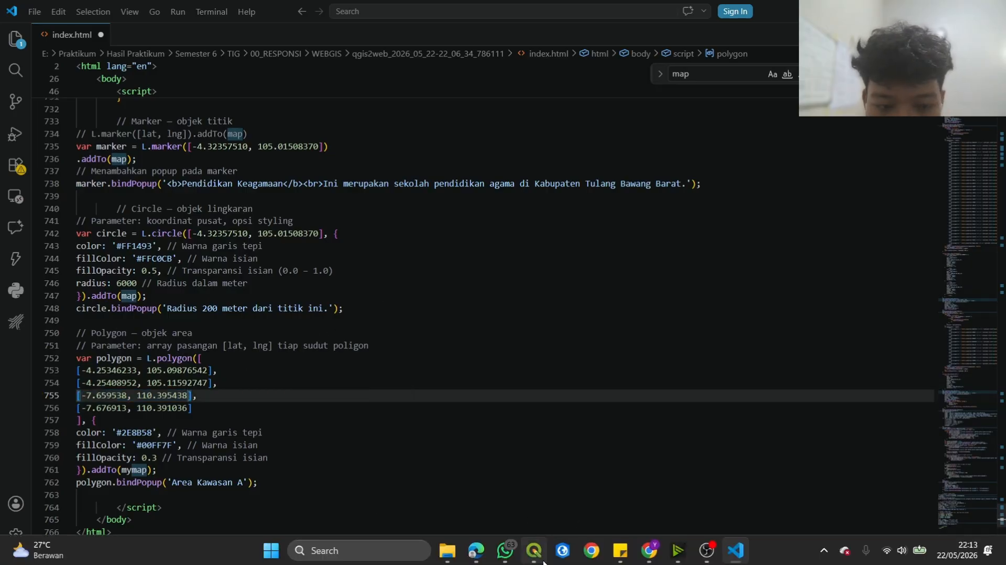
left_click(542, 562)
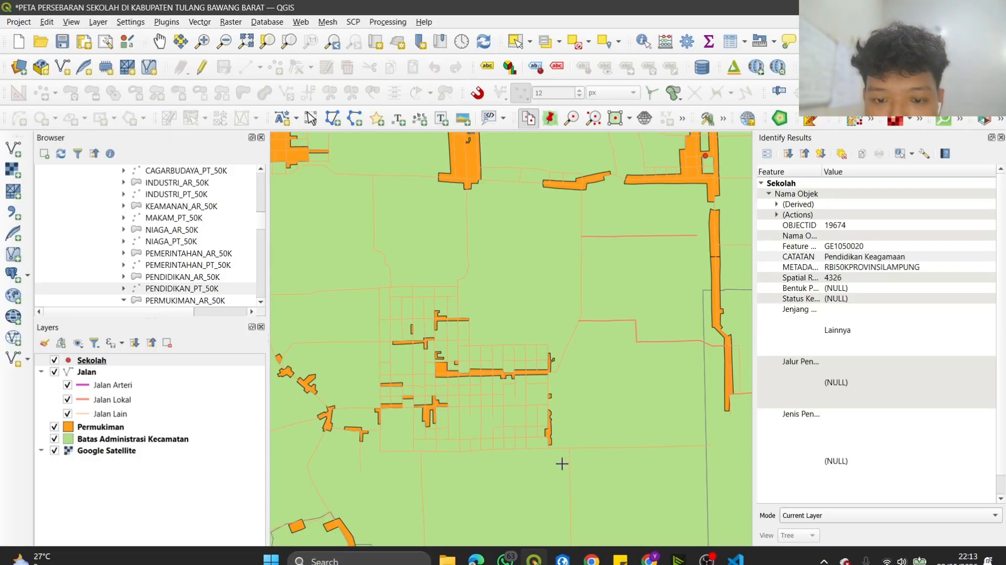
left_click(613, 511)
mouse_move(698, 557)
left_click(735, 550)
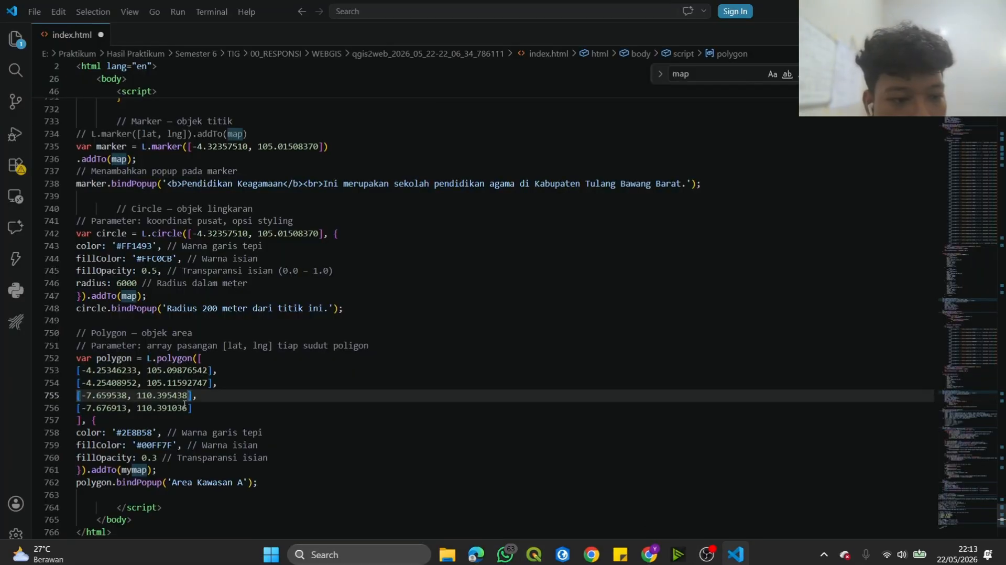
left_click_drag(187, 395, 92, 395)
key("ctrl+v")
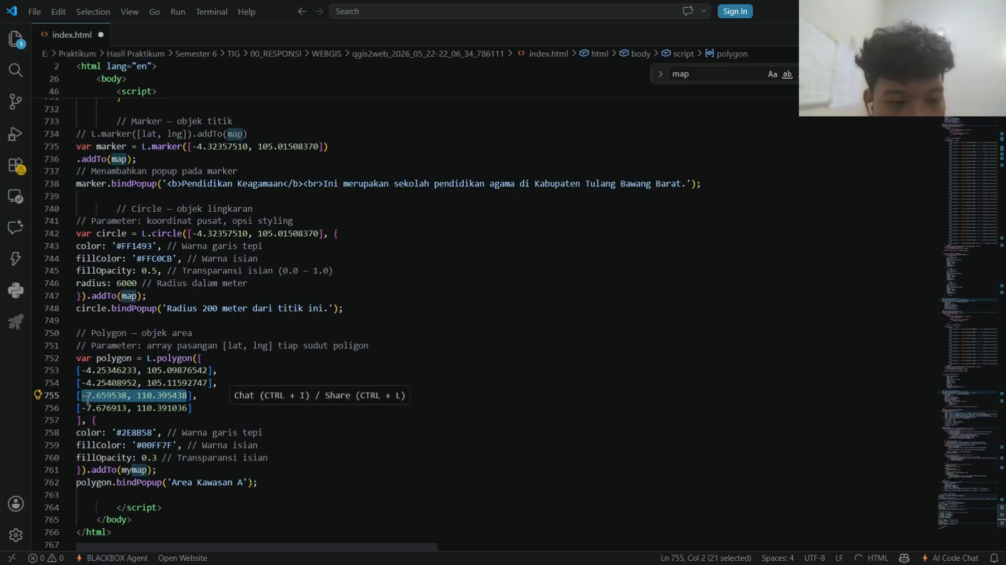
- Copy the coordinate at the road grid's southwest corner in QGIS and set the polygon's fourth vertex in Visual Studio Code to -4.26771652, 105.09905051
mouse_move(591, 555)
left_click(533, 550)
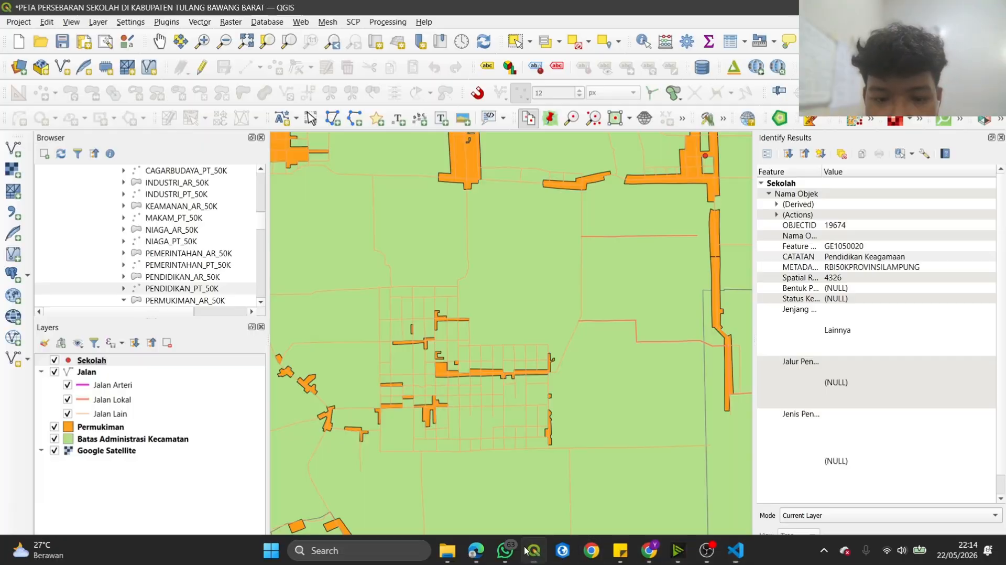
left_click(376, 460)
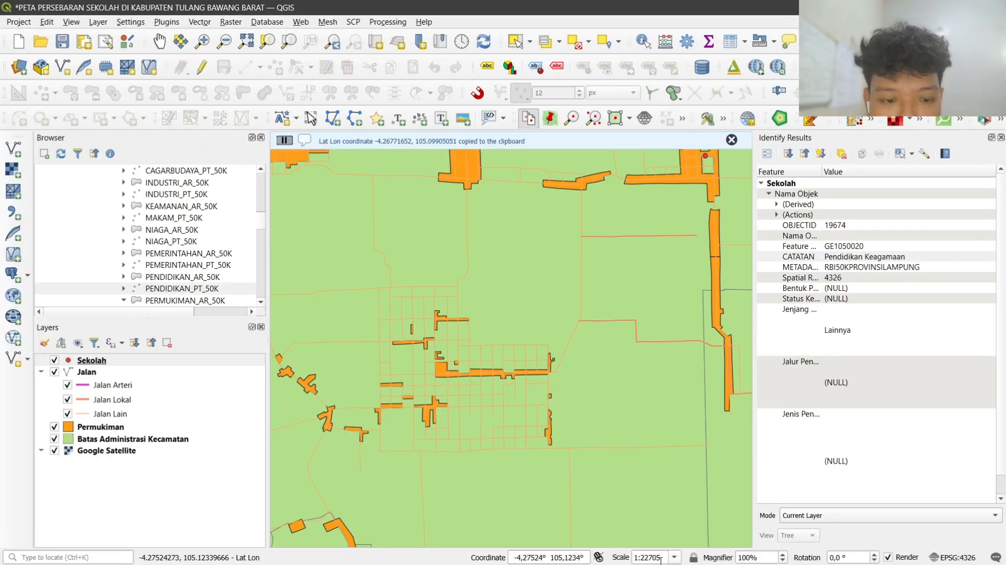
left_click(735, 550)
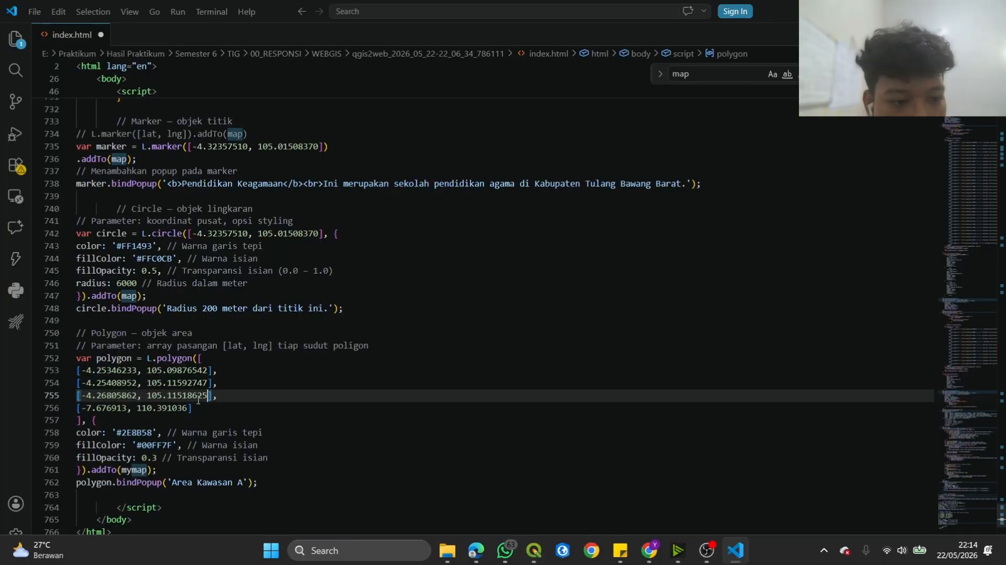
left_click_drag(188, 408, 117, 409)
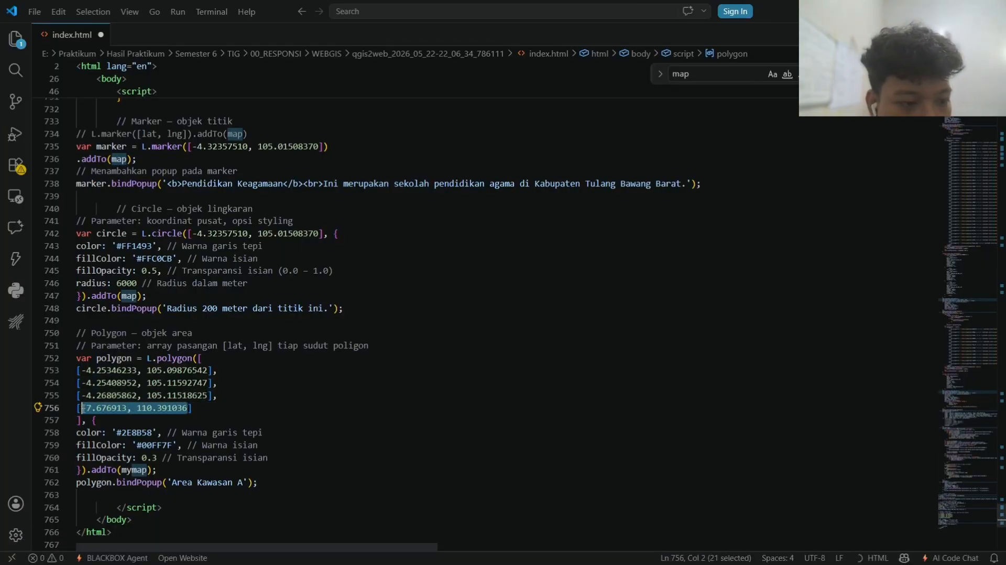
type("-4.26771652, 105.09905051")
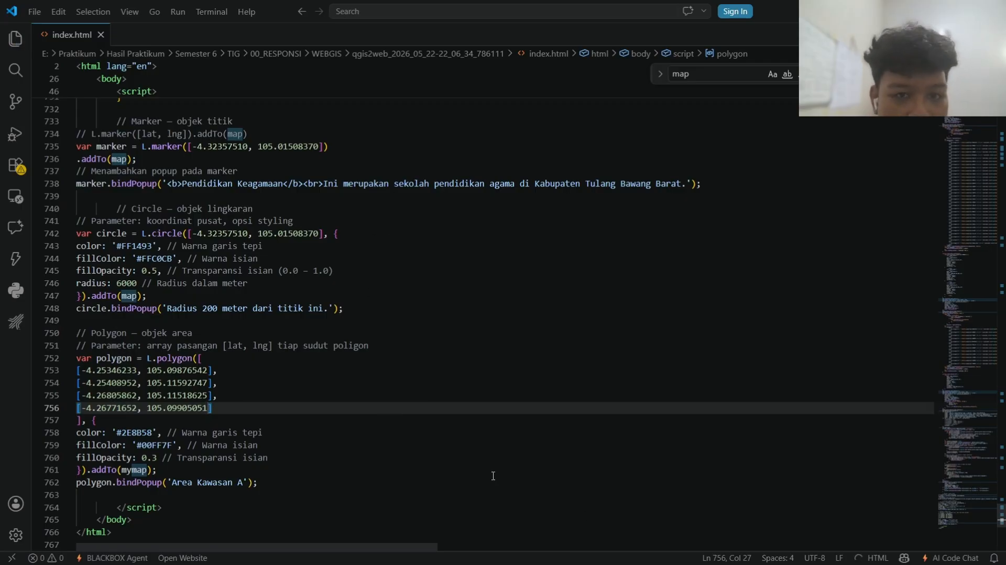
- Switch to the web map in Microsoft Edge, reload it and look for the new polygon in the regency's northern part
left_click(476, 550)
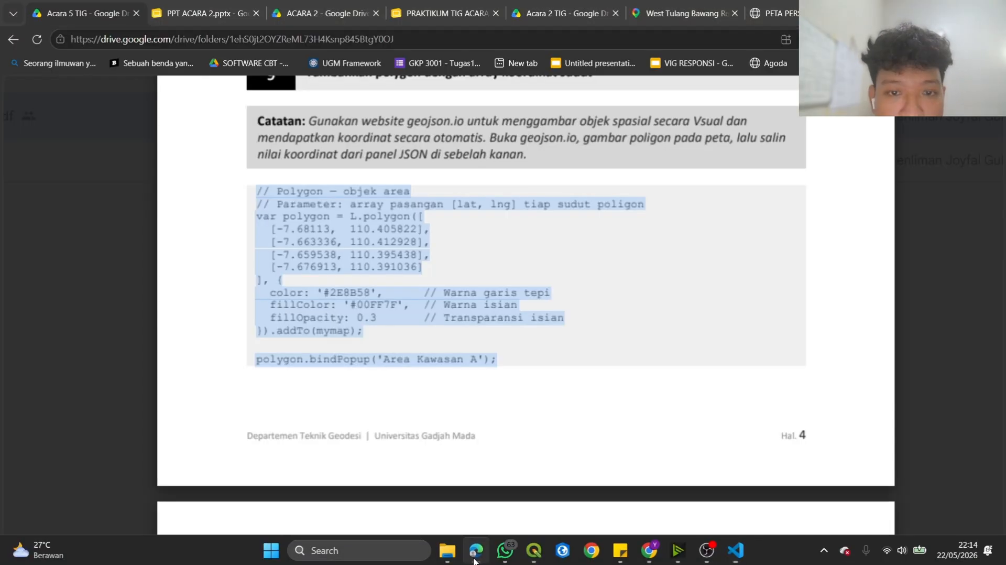
left_click(793, 8)
left_click(37, 39)
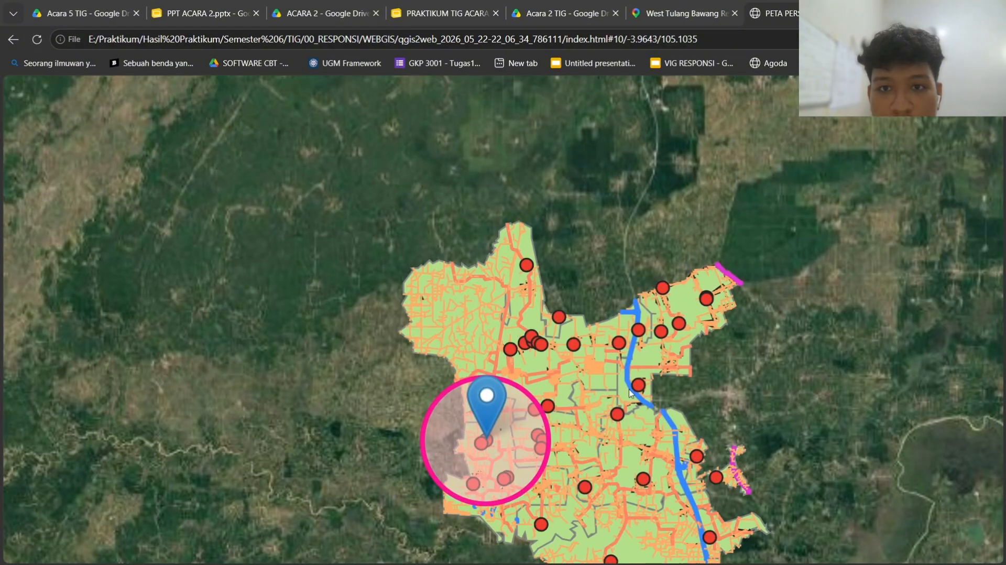
left_click_drag(601, 353, 611, 429)
scroll(611, 429, "up", 1)
scroll(555, 287, "down", 1)
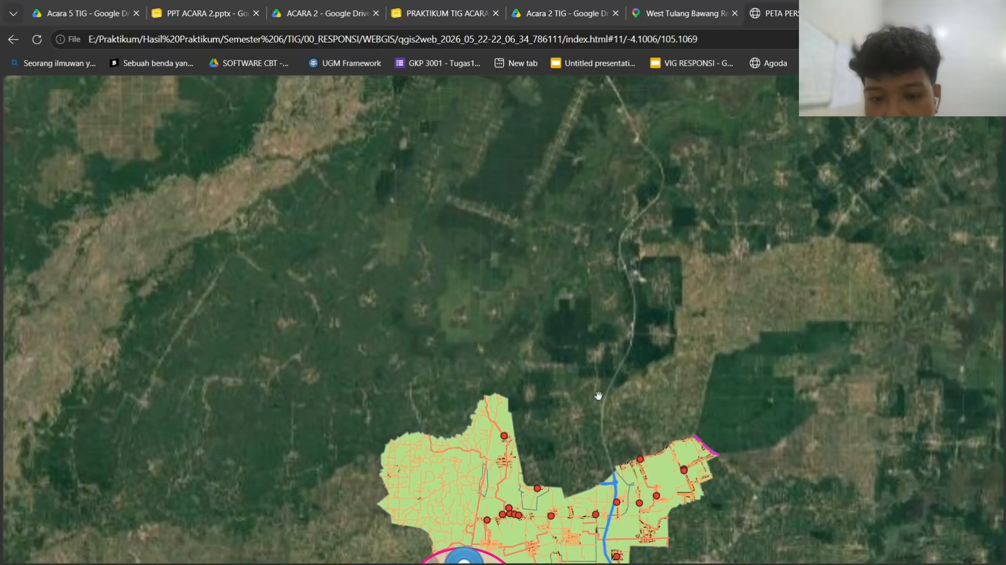
left_click(605, 427)
- In Visual Studio Code, change the polygon's addTo target to map and save index.html
left_click(736, 554)
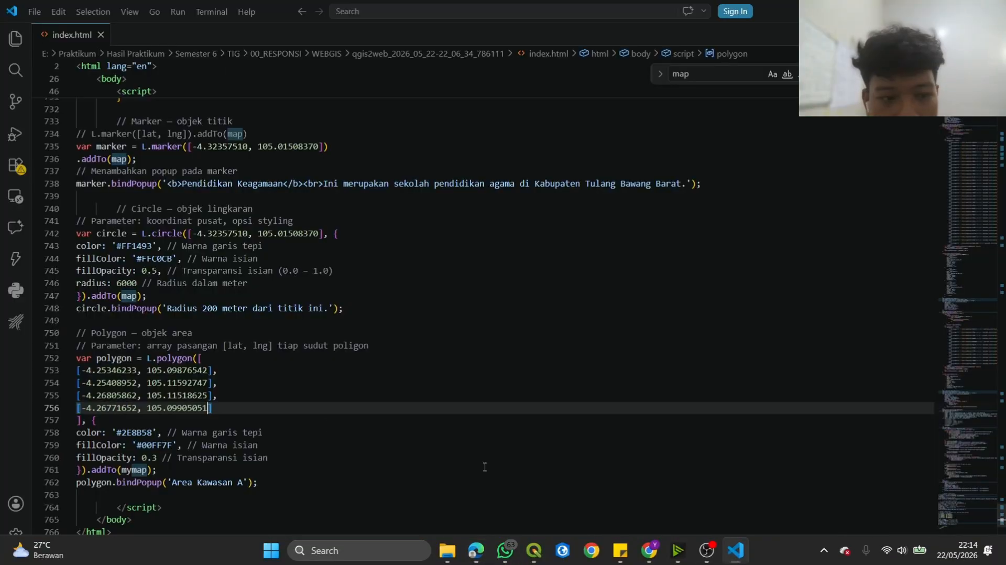
left_click(133, 470)
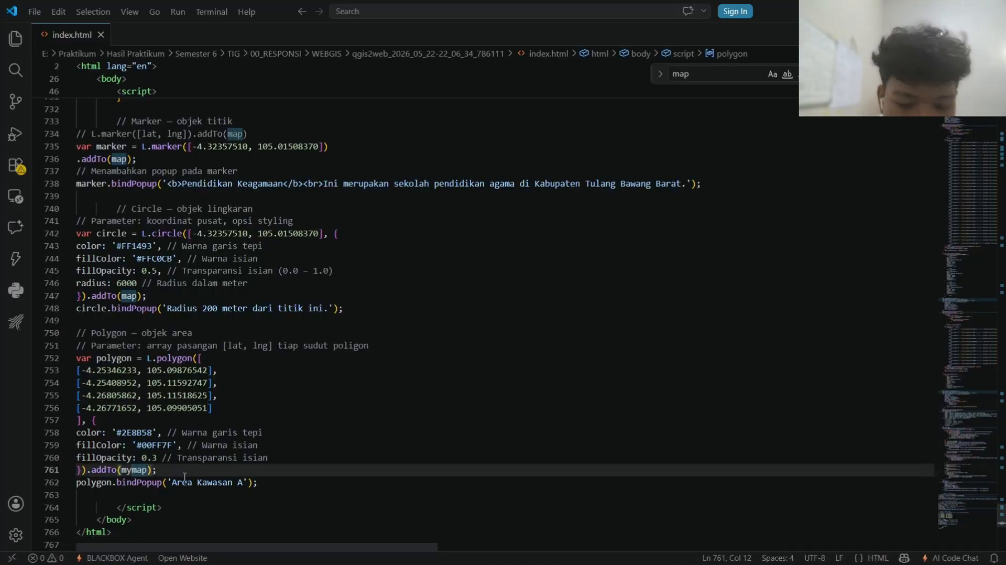
mouse_move(505, 556)
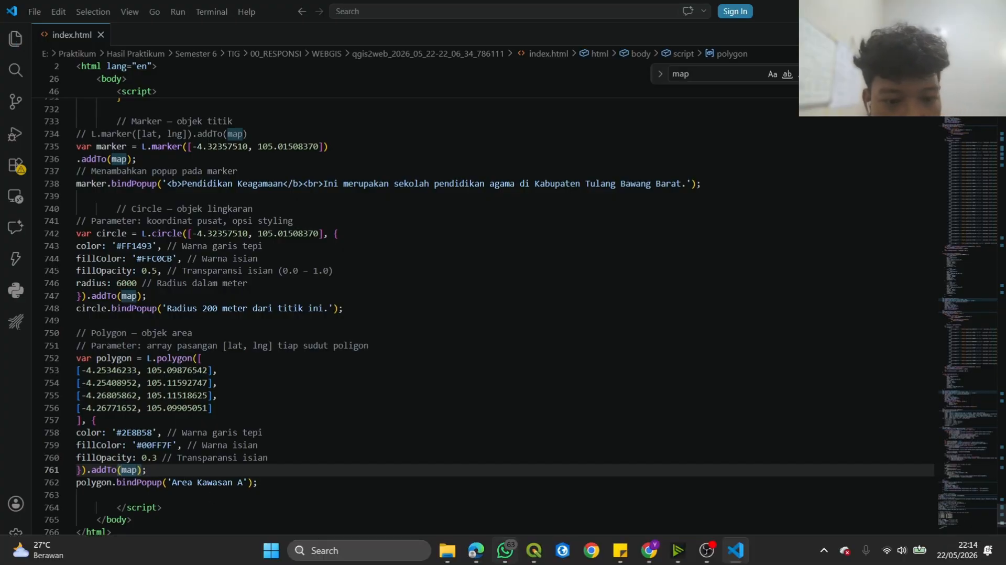
- Reload the web map in Microsoft Edge and examine the green polygon around the settlement road grid
left_click(476, 550)
left_click(37, 39)
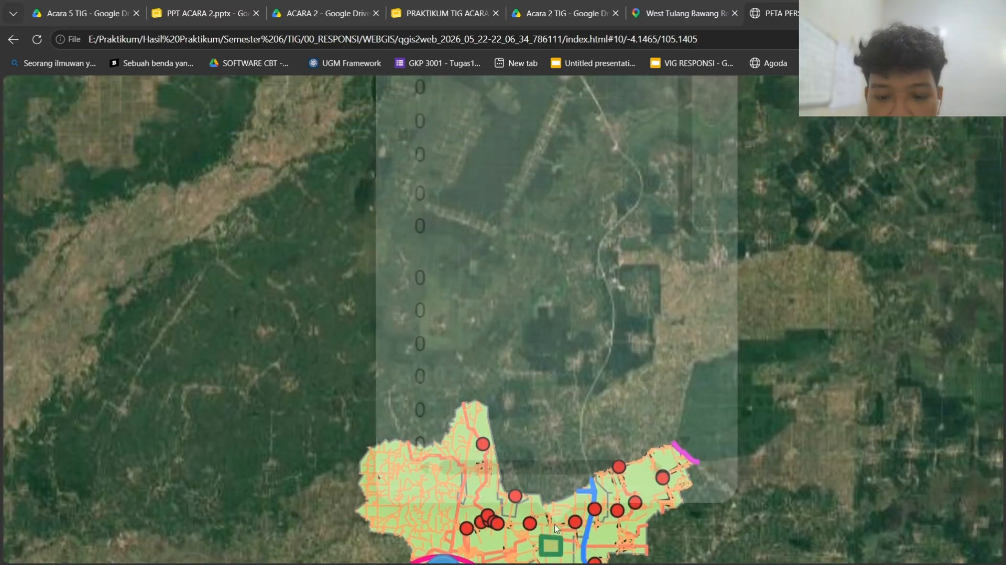
left_click_drag(545, 453, 539, 365)
mouse_move(539, 365)
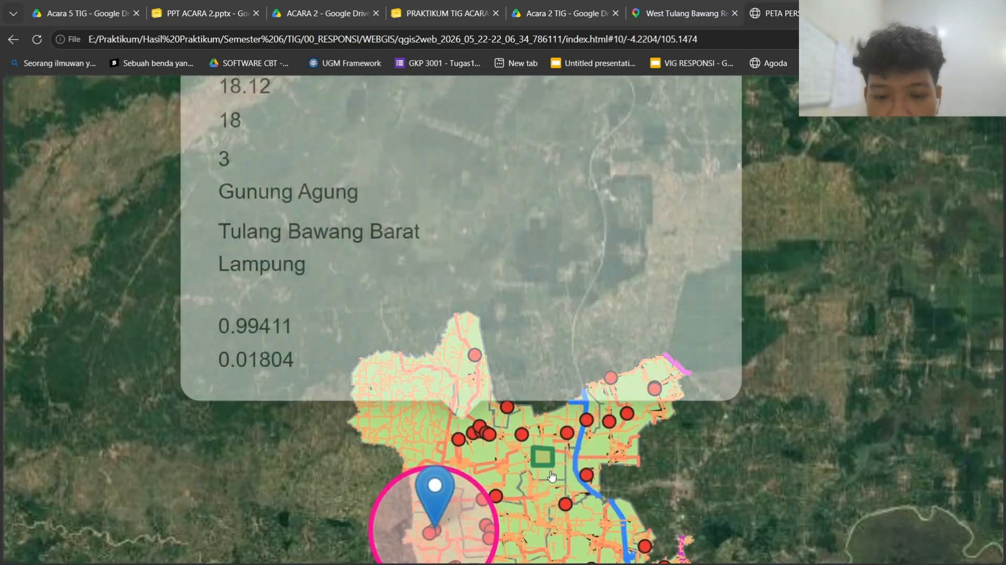
scroll(546, 465, "up", 3)
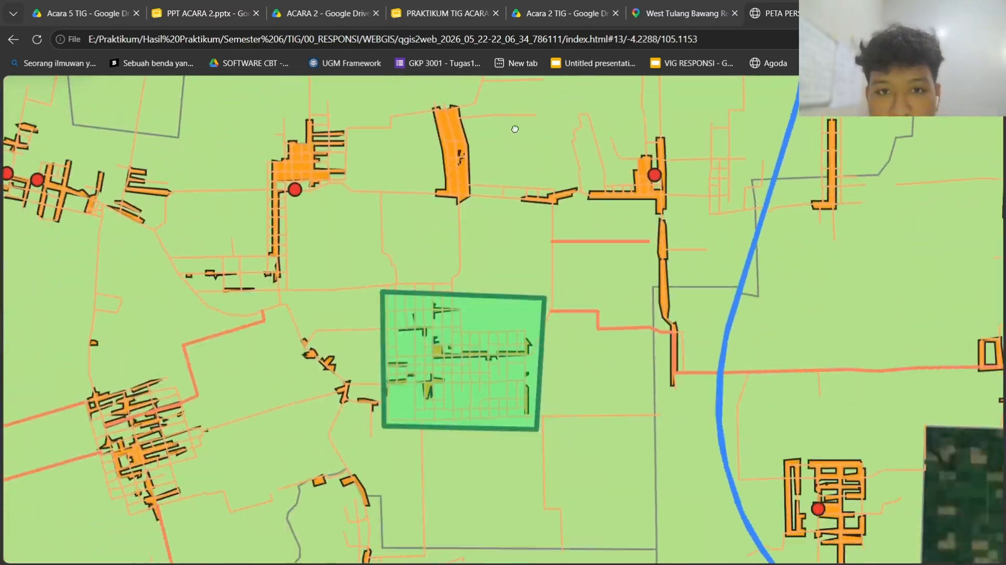
mouse_move(478, 340)
left_click_drag(485, 271, 487, 563)
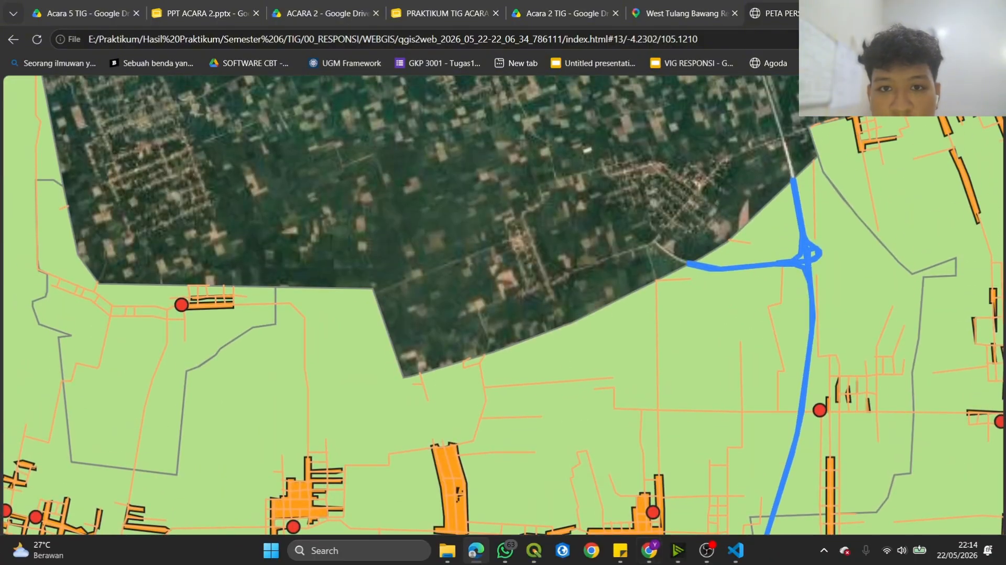
- In Visual Studio Code, set the polygon's popup text to 'Perumahan Elite' and save index.html
left_click(735, 550)
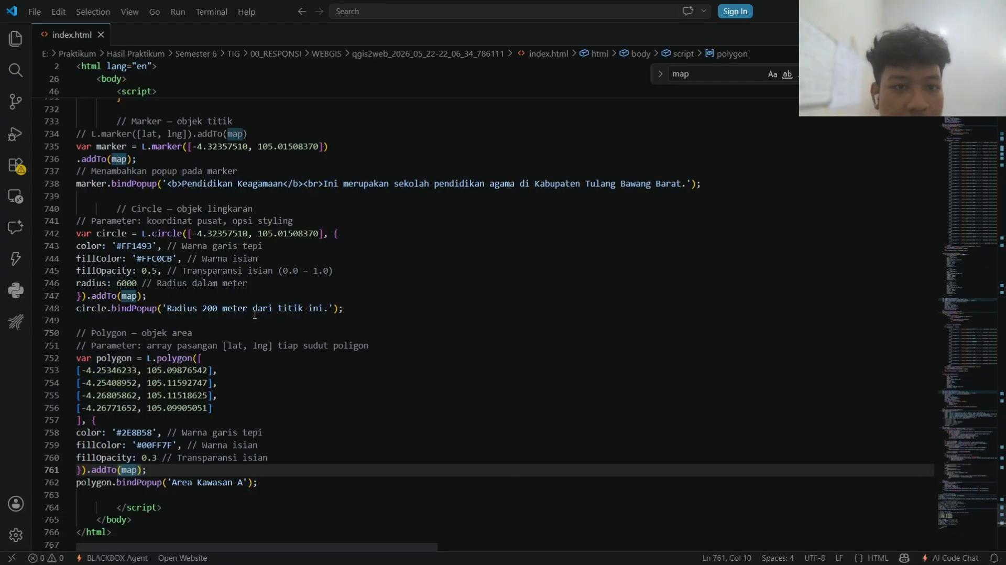
left_click_drag(242, 482, 188, 482)
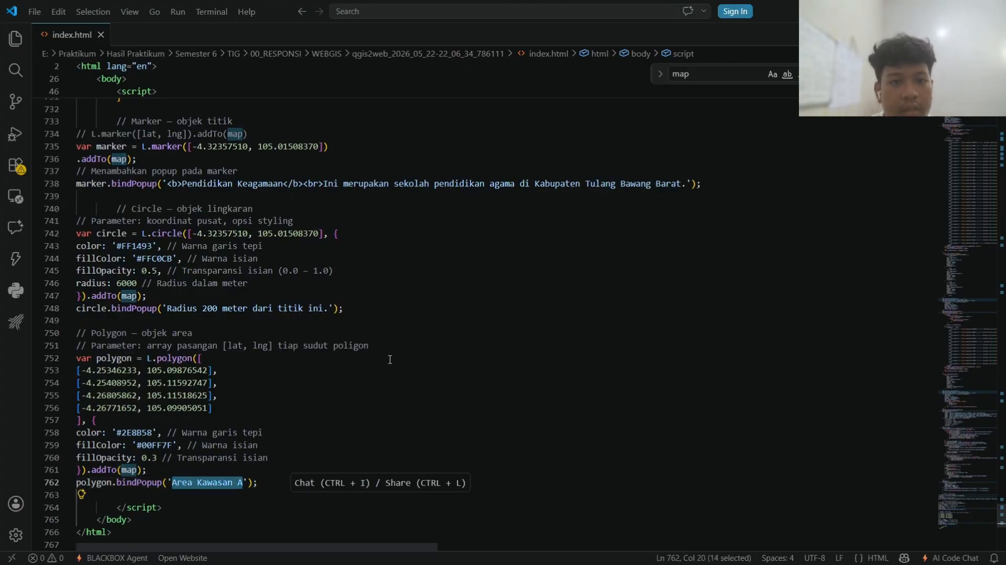
type("Perumahan ")
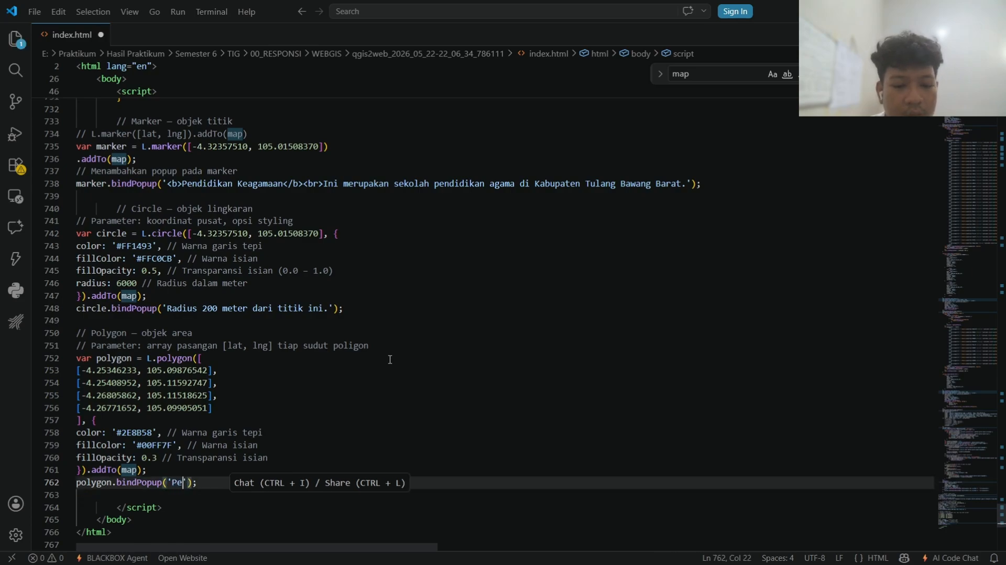
type("Elite")
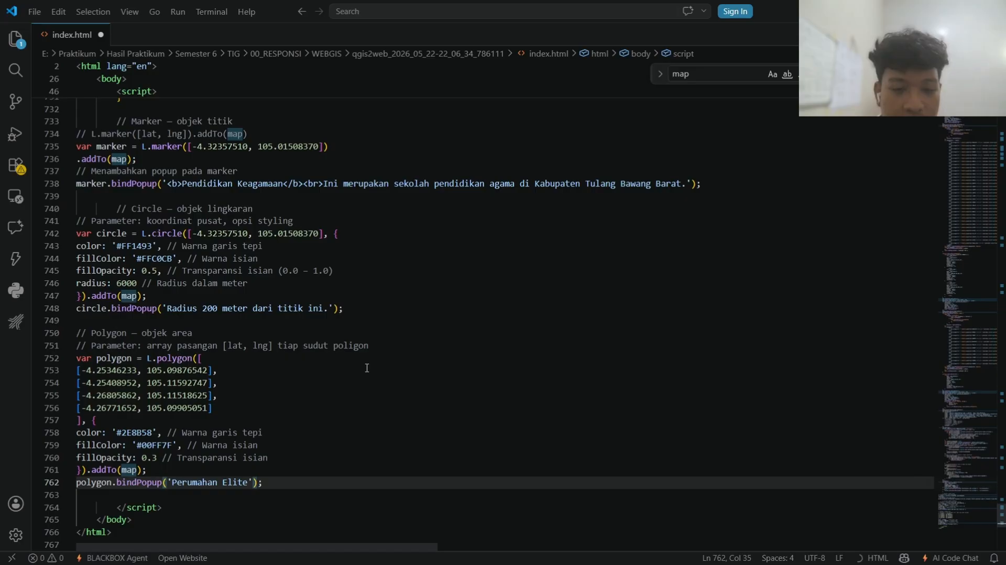
key("ctrl+s")
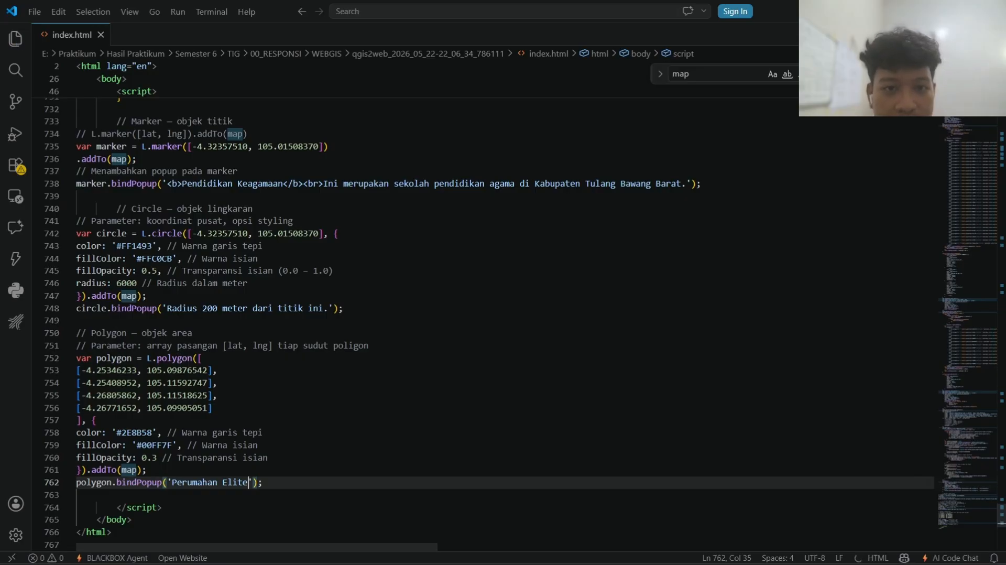
- Reload the web map in Microsoft Edge and examine the polygon's location relative to the marker and circle
left_click(476, 556)
key("F5")
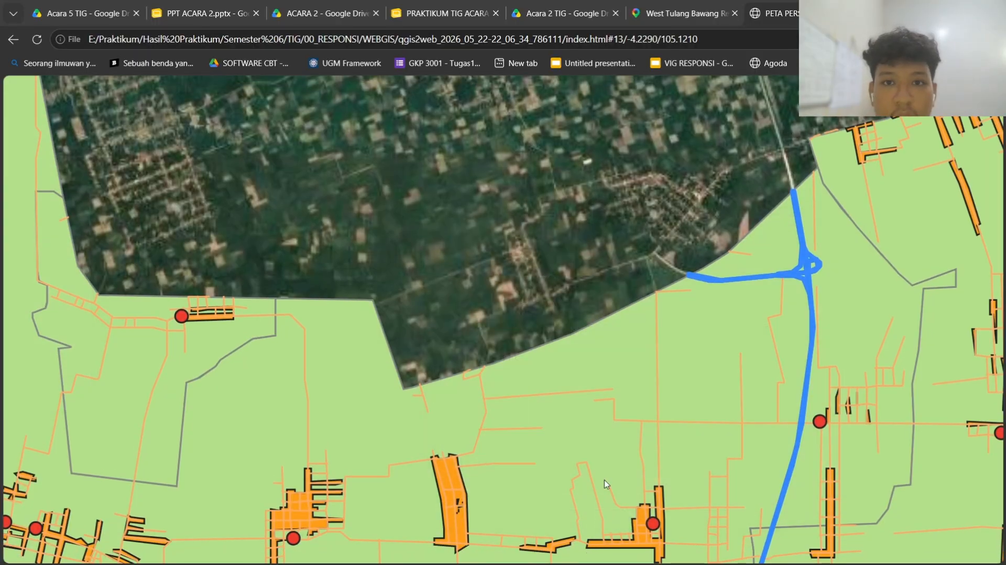
key("F5")
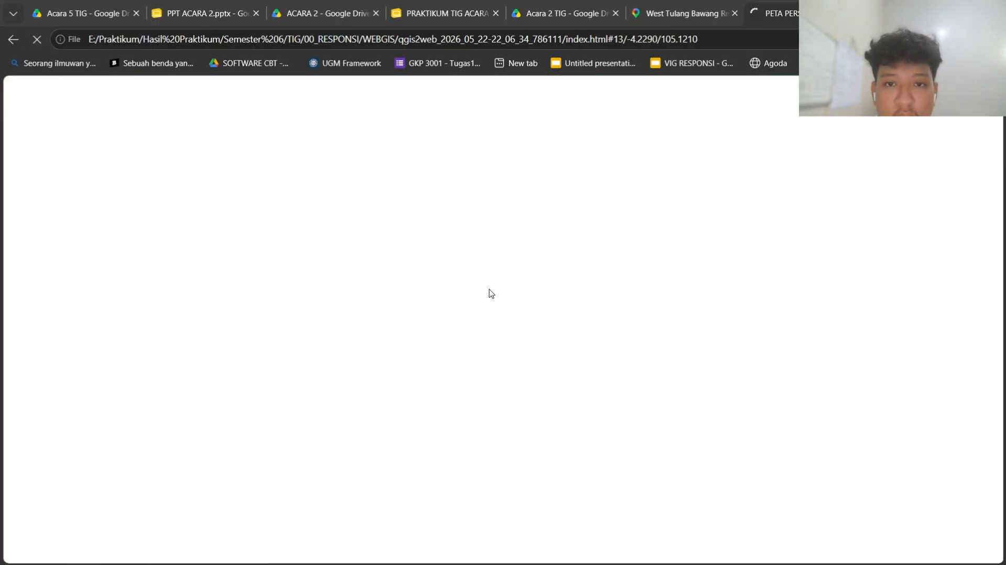
scroll(532, 356, "down", 4)
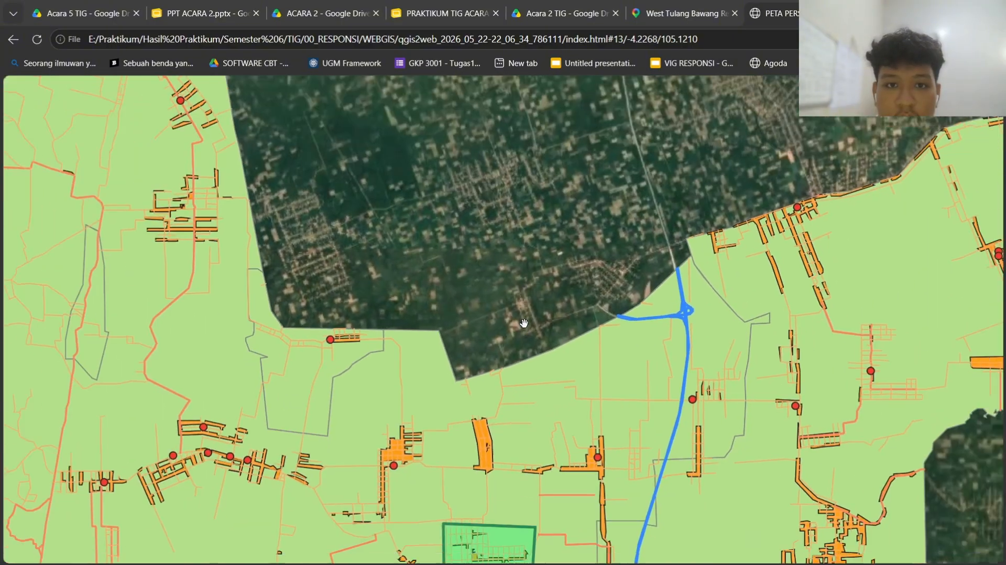
left_click(557, 451)
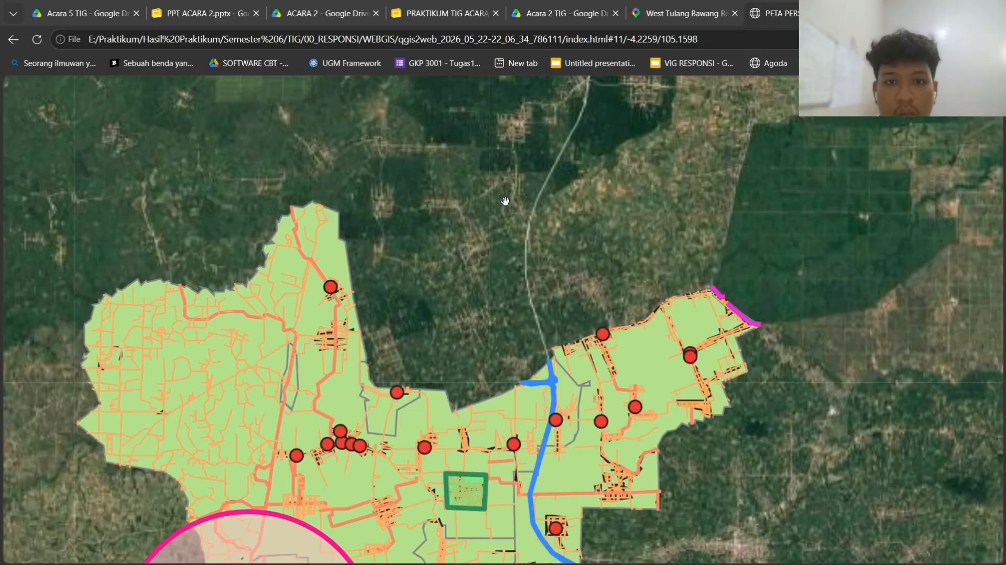
scroll(492, 301, "down", 1)
left_click_drag(475, 389, 443, 342)
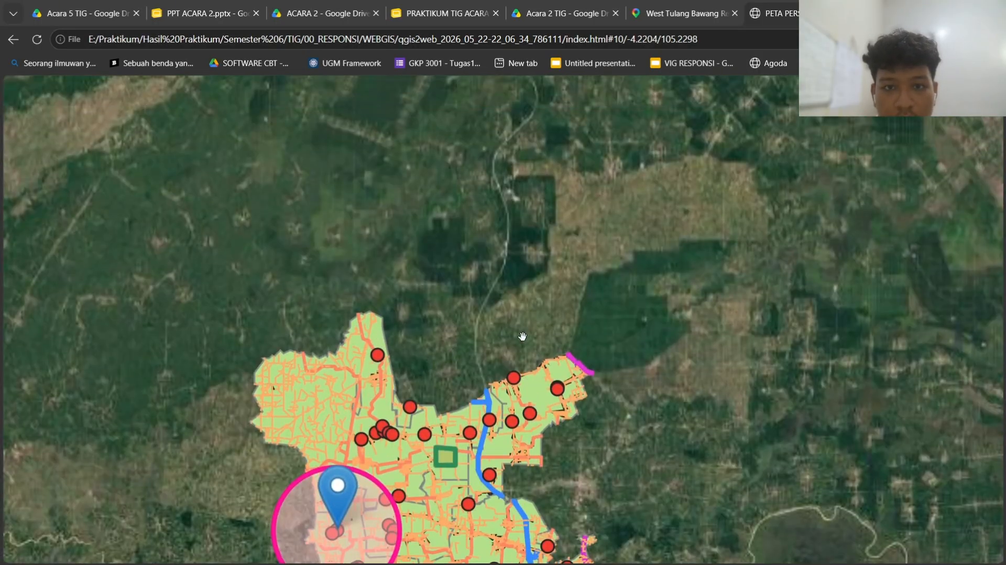
- Check the green polygon's popup on the web map and view the whole regency
left_click_drag(638, 464, 644, 271)
left_click_drag(469, 144, 470, 372)
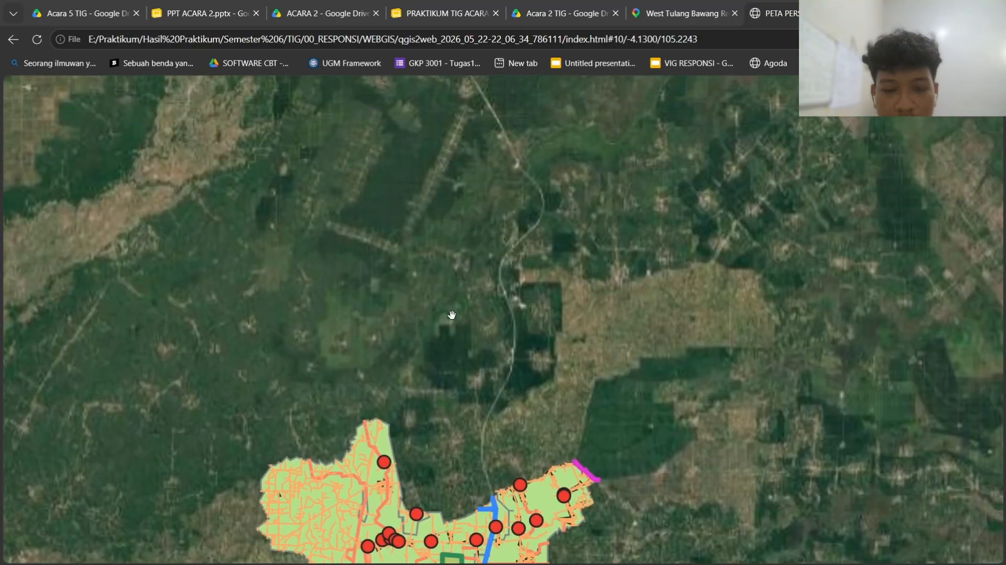
left_click_drag(461, 437, 439, 230)
left_click_drag(430, 340, 429, 487)
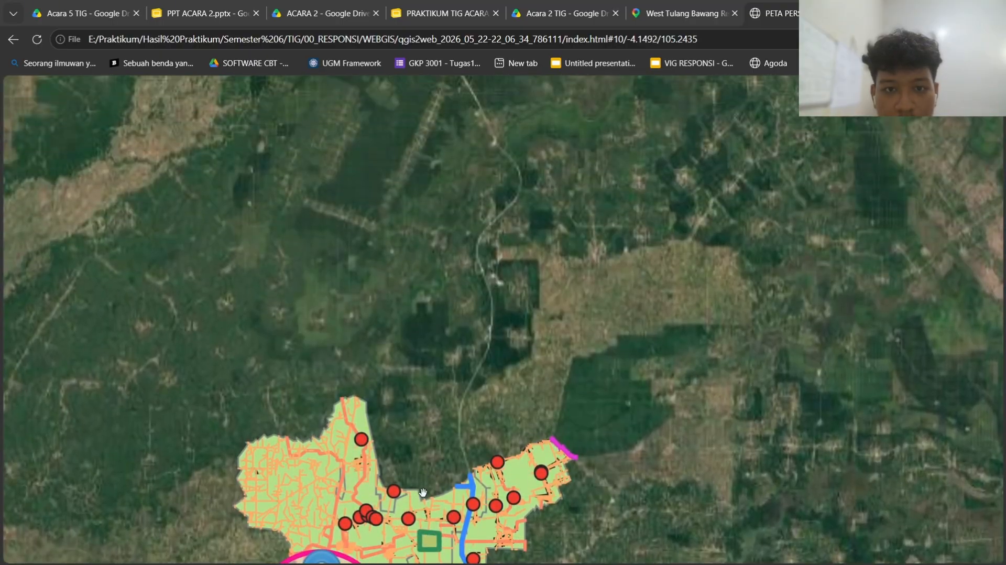
left_click_drag(414, 375, 406, 193)
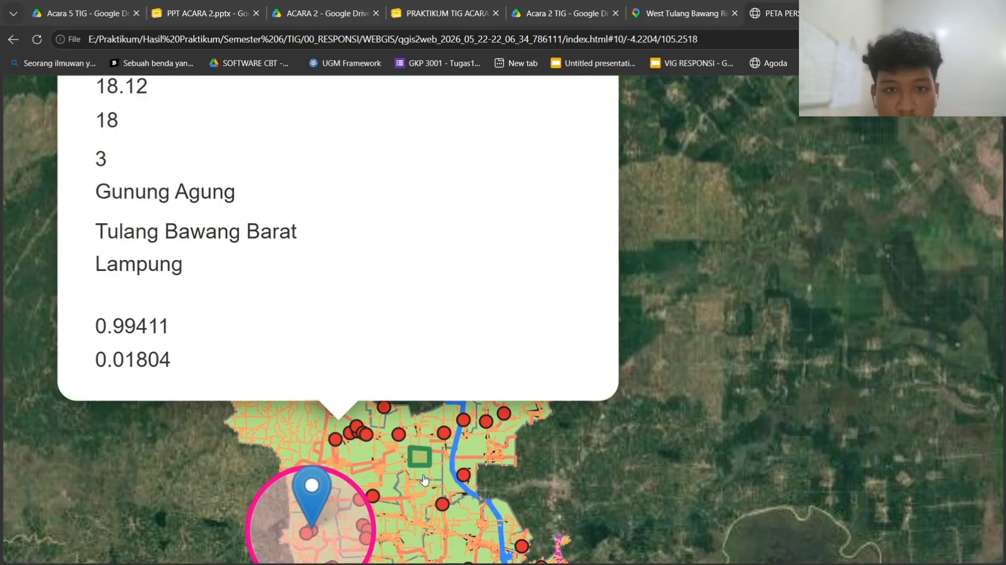
left_click(421, 464)
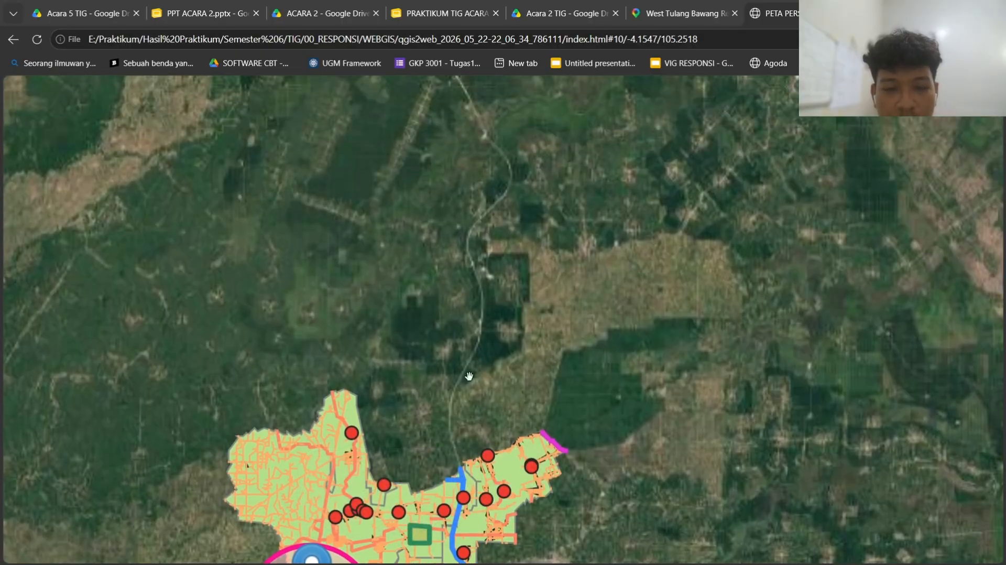
scroll(441, 193, "down", 1)
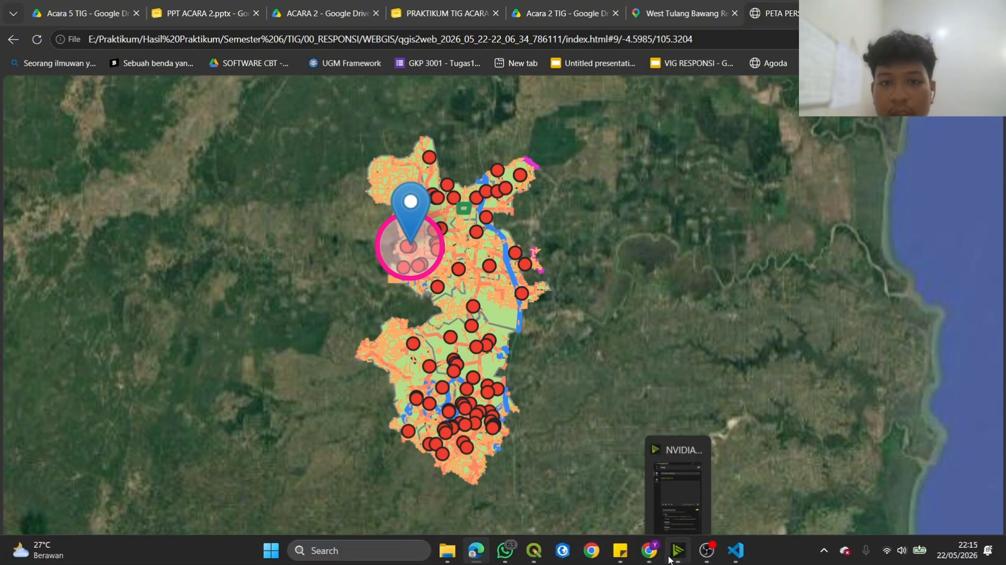
- Switch to the Responsi TIG presentation in Google Slides
left_click(659, 557)
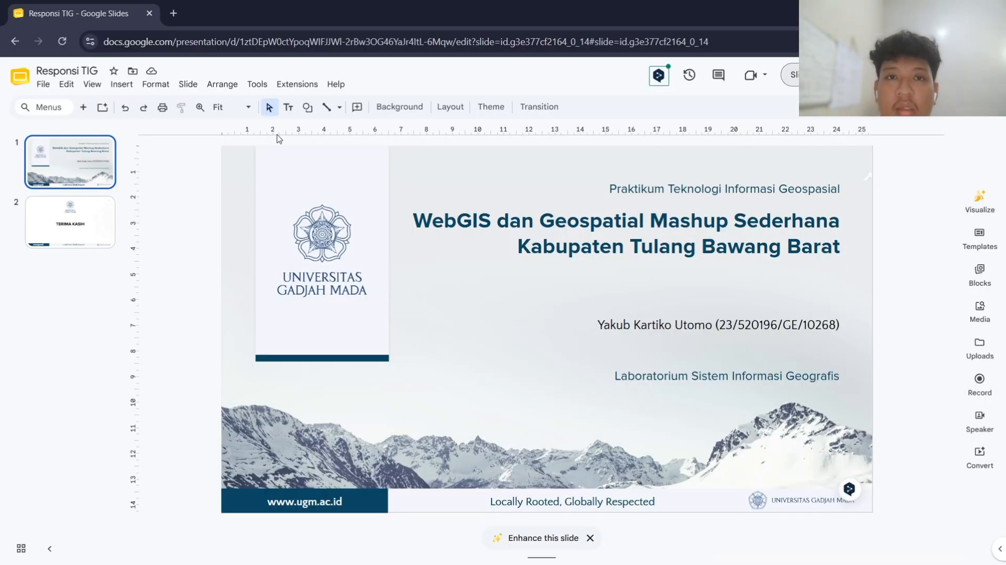